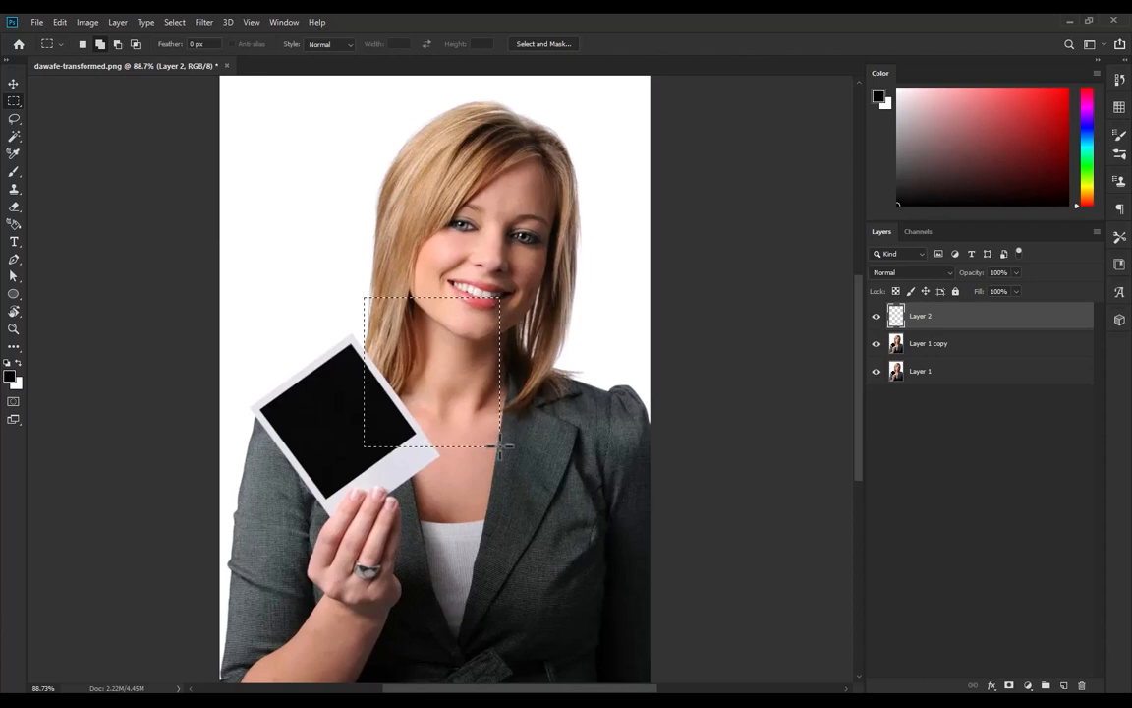
# Fill the rectangular selection on Layer 2 with the light grey sampled from the polaroid's border
pyautogui.scroll(6, 369, 431)
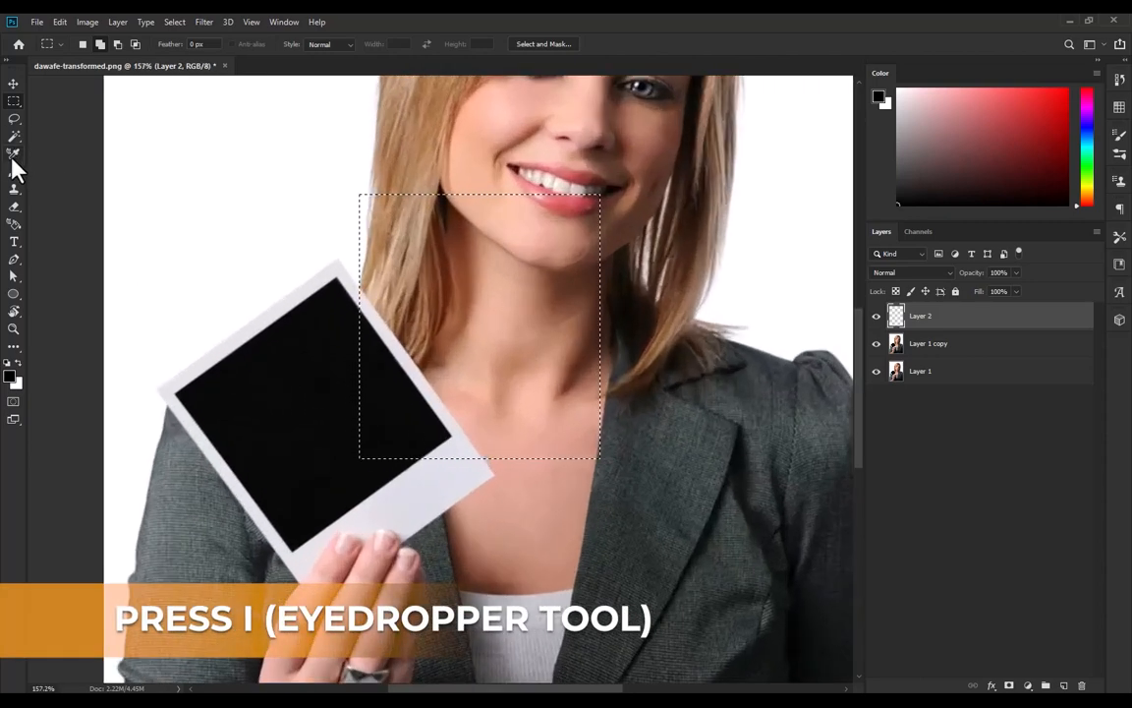
pyautogui.press('i')
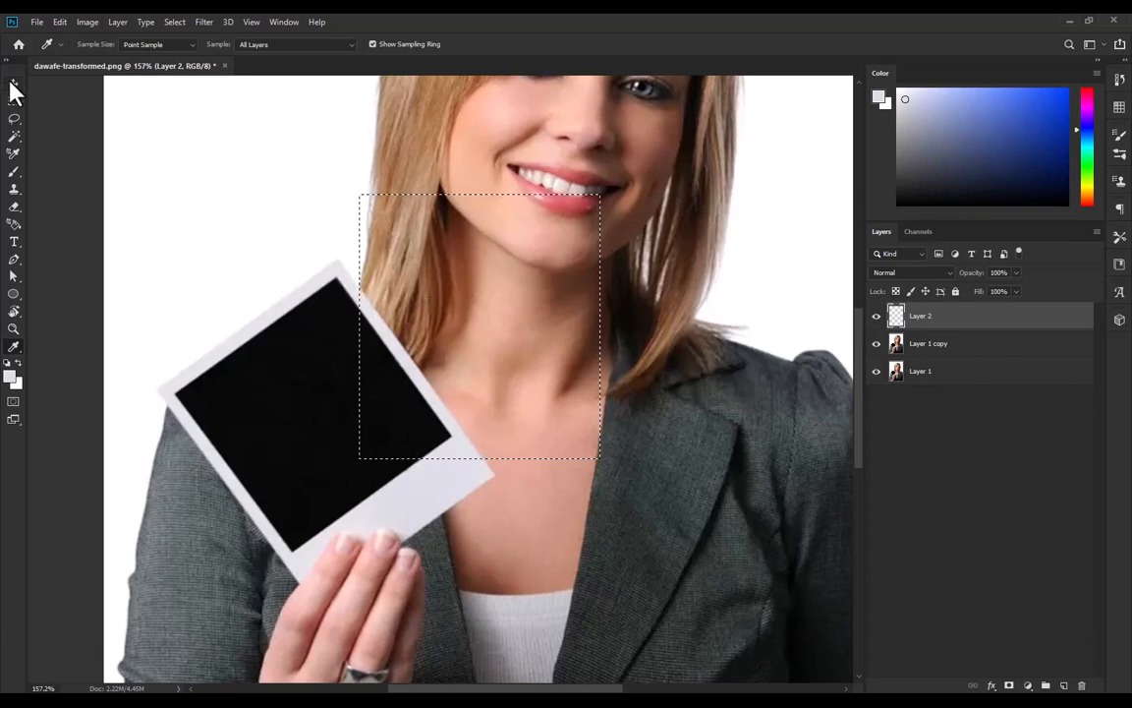
pyautogui.press('g')
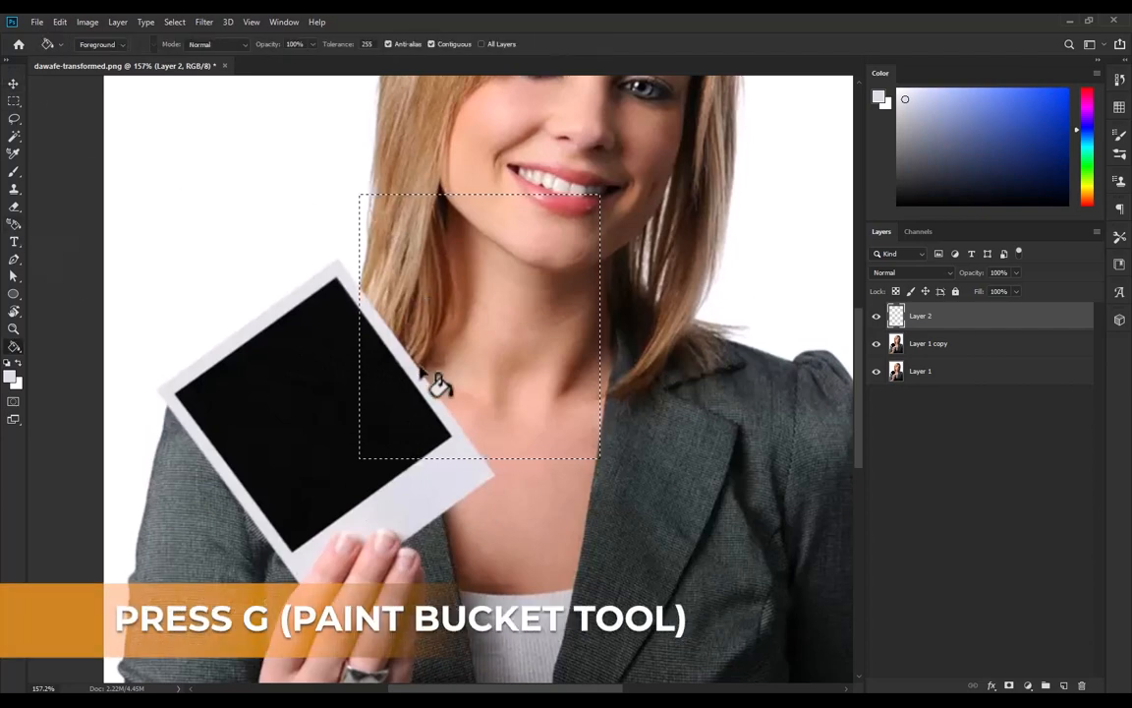
pyautogui.click(424, 369)
# Deselect the filled light grey rectangle
pyautogui.click(13, 84)
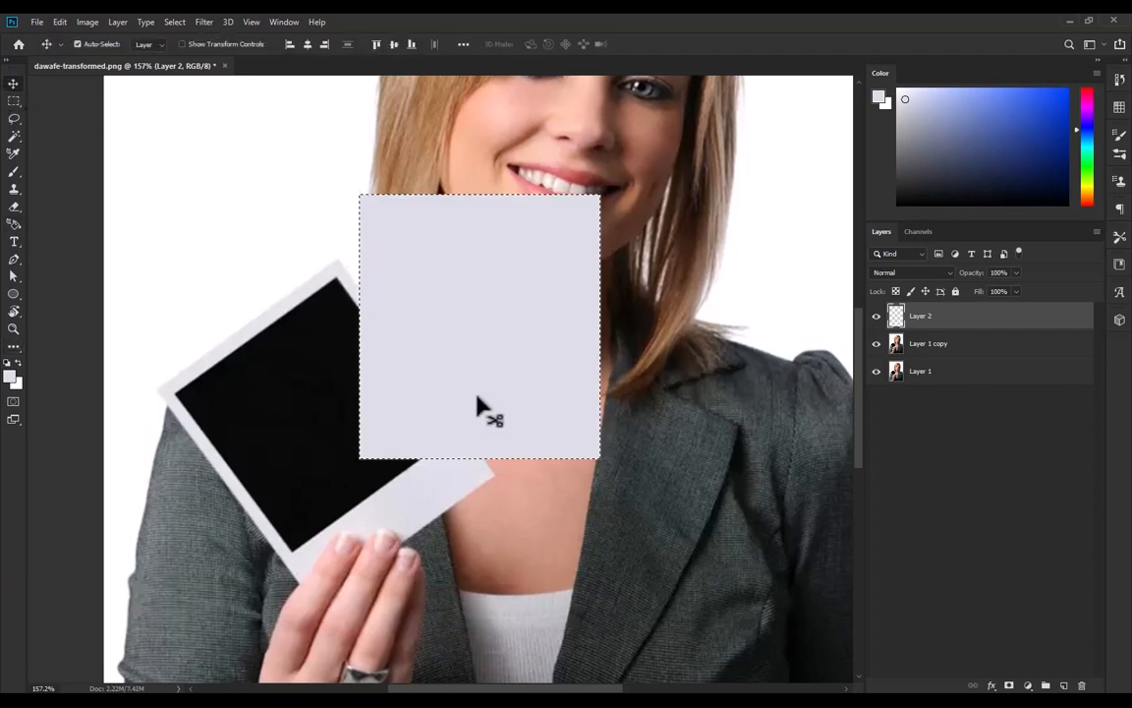
pyautogui.rightClick(477, 396)
pyautogui.click(14, 102)
pyautogui.rightClick(618, 374)
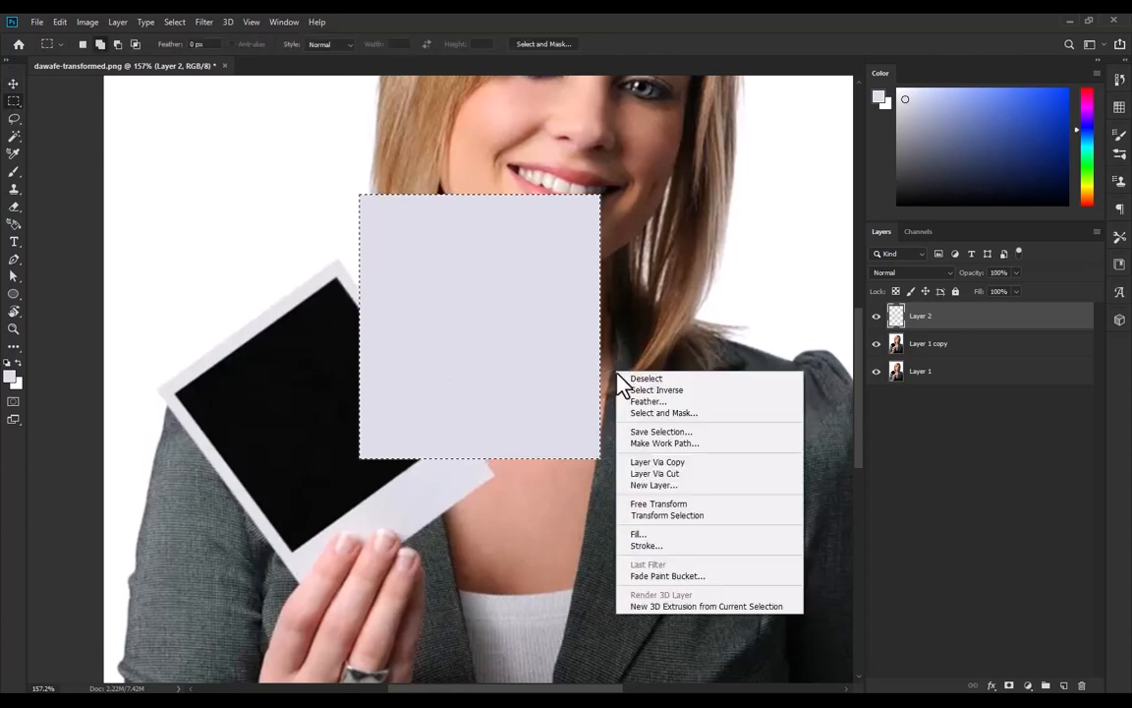
pyautogui.click(644, 379)
pyautogui.click(8, 87)
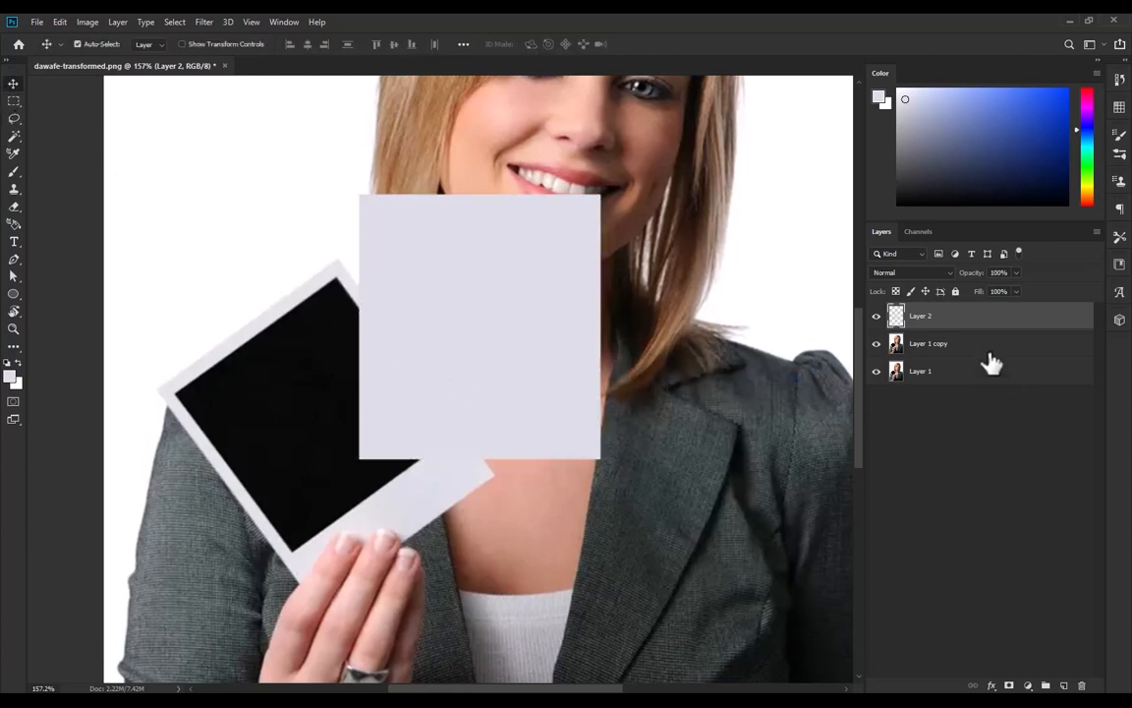
# Duplicate Layer 2 and fill the copied rectangle with the black sampled from the polaroid's picture area
pyautogui.moveTo(988, 315); pyautogui.dragTo(1063, 686)
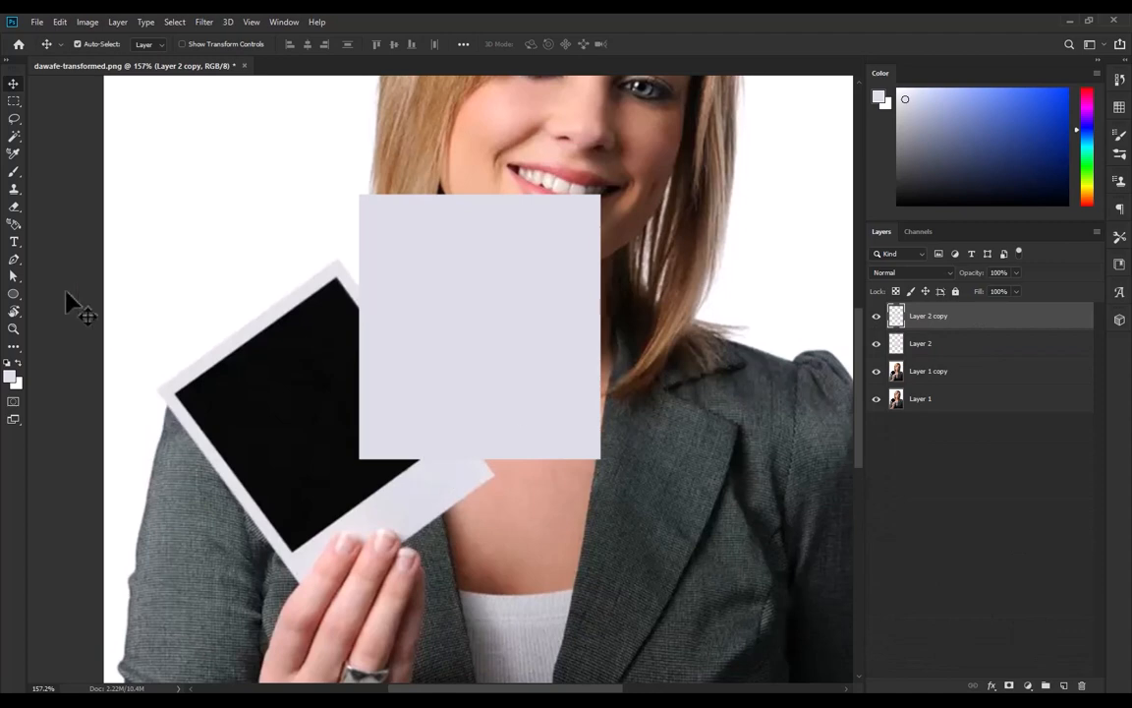
pyautogui.click(14, 313)
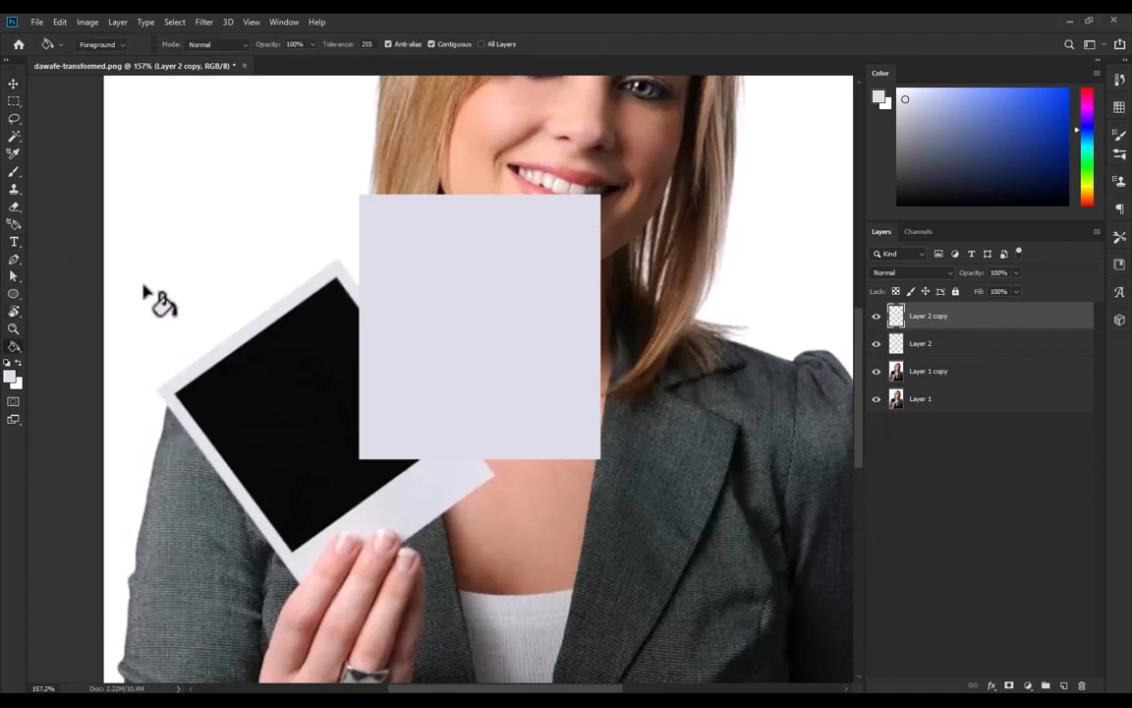
pyautogui.keyDown('alt'); pyautogui.click(316, 412); pyautogui.keyUp('alt')
pyautogui.keyDown('alt'); pyautogui.click(494, 350); pyautogui.keyUp('alt')
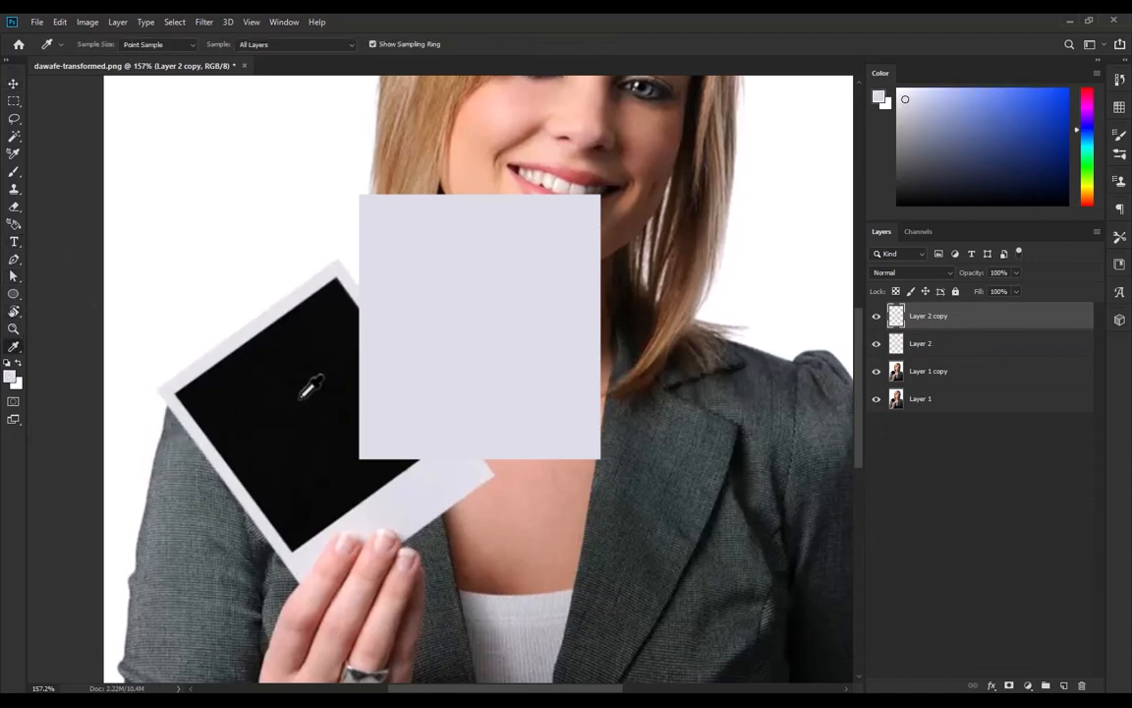
pyautogui.click(495, 315)
pyautogui.click(13, 83)
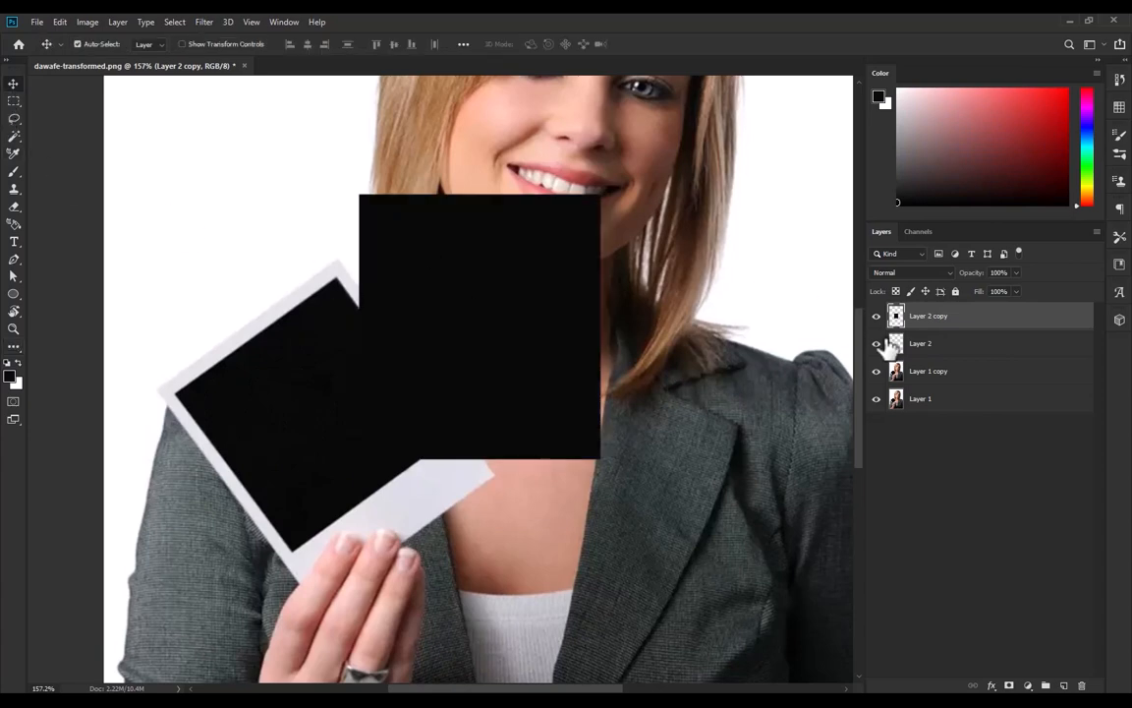
# Shrink the black rectangle within the light grey one, leaving a narrow border and a deeper strip along the bottom edge
pyautogui.hotkey('ctrl', 't')
pyautogui.moveTo(480, 456); pyautogui.dragTo(480, 428)
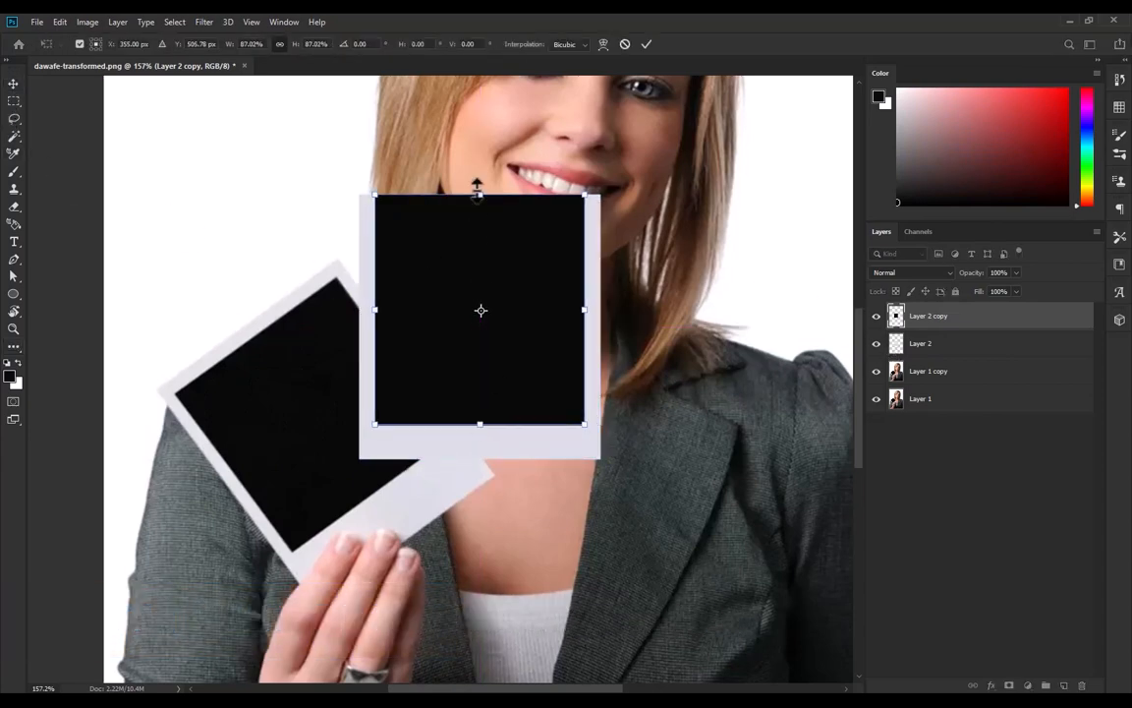
pyautogui.moveTo(476, 192); pyautogui.dragTo(484, 213)
pyautogui.moveTo(479, 425); pyautogui.dragTo(483, 405)
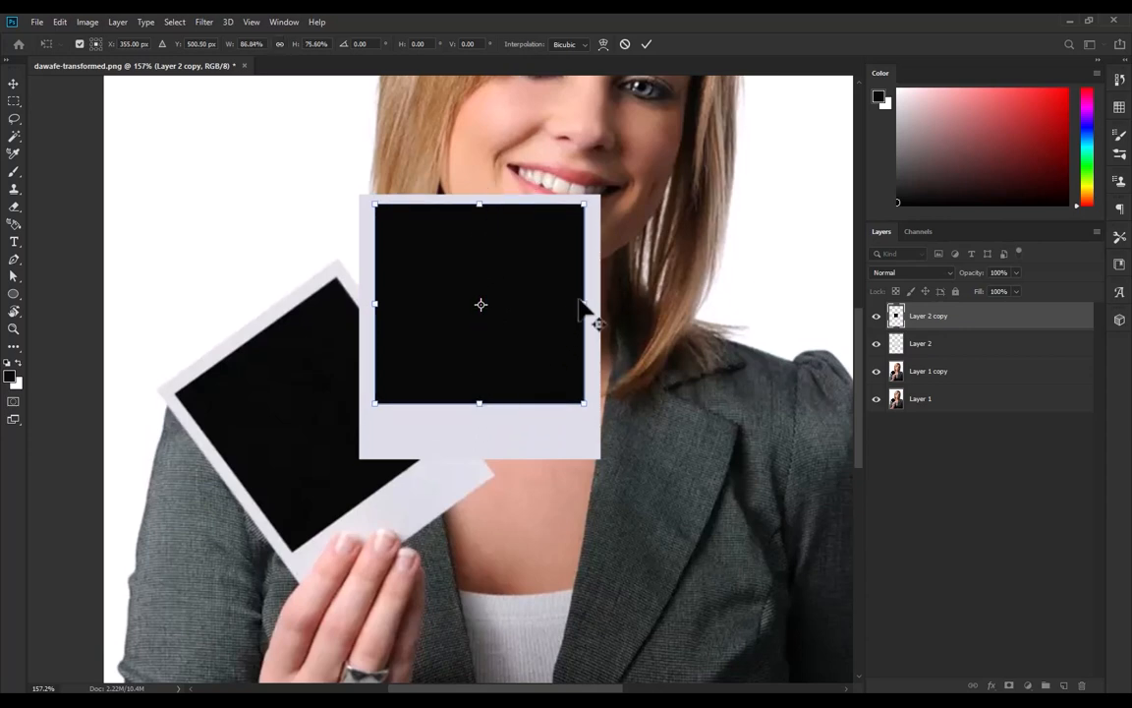
pyautogui.moveTo(585, 304); pyautogui.dragTo(590, 305)
pyautogui.click(14, 84)
# Combine Layer 2 copy and Layer 2 into one Smart Object
pyautogui.scroll(4, 457, 305)
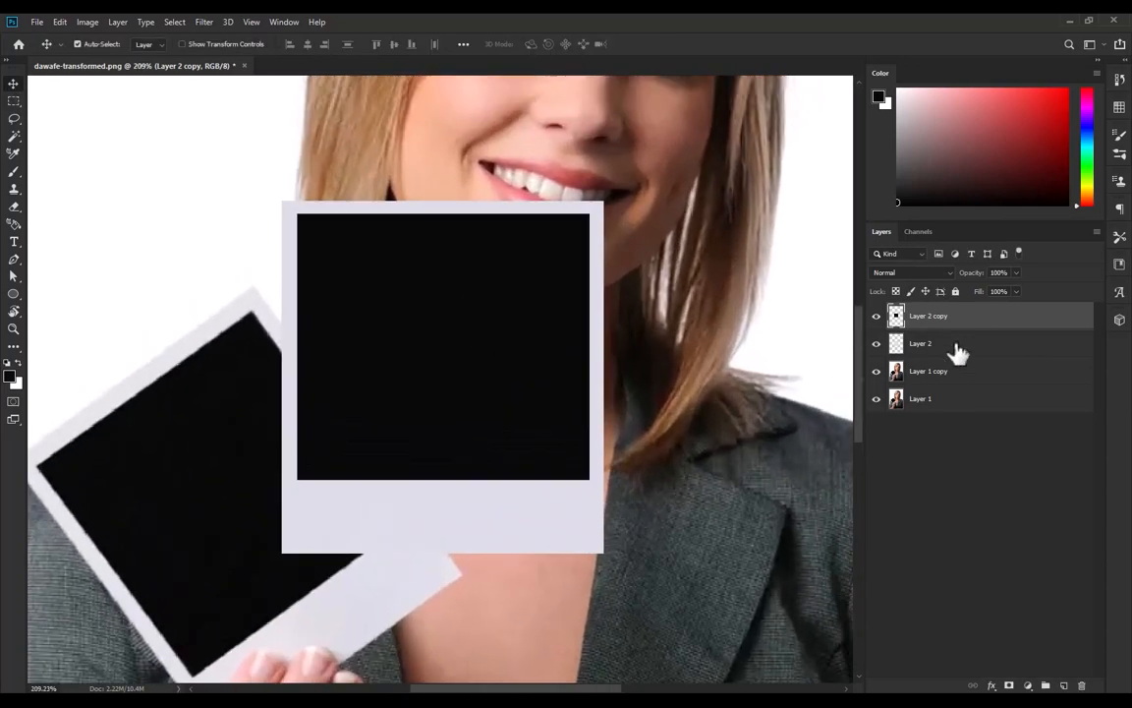
pyautogui.keyDown('shift'); pyautogui.click(958, 350); pyautogui.keyUp('shift')
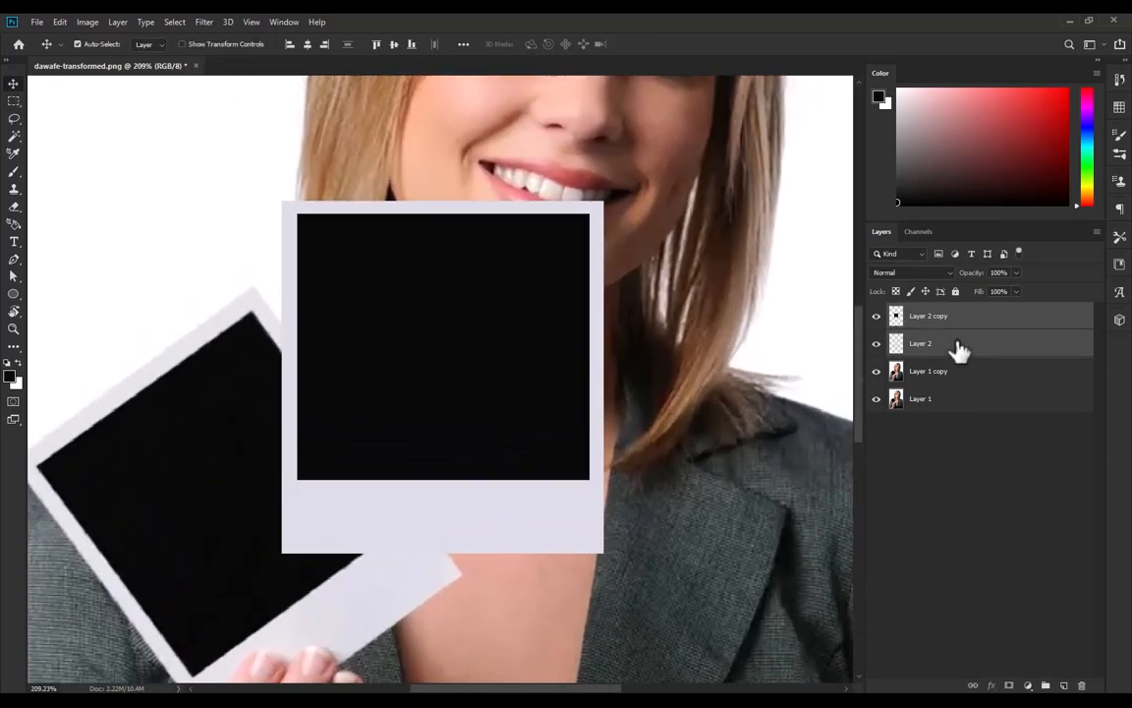
pyautogui.rightClick(960, 349)
pyautogui.click(859, 314)
# Scale the new polaroid to about 74%, move it onto the jacket's right side and rotate it about 13° clockwise
pyautogui.scroll(-5, 552, 324)
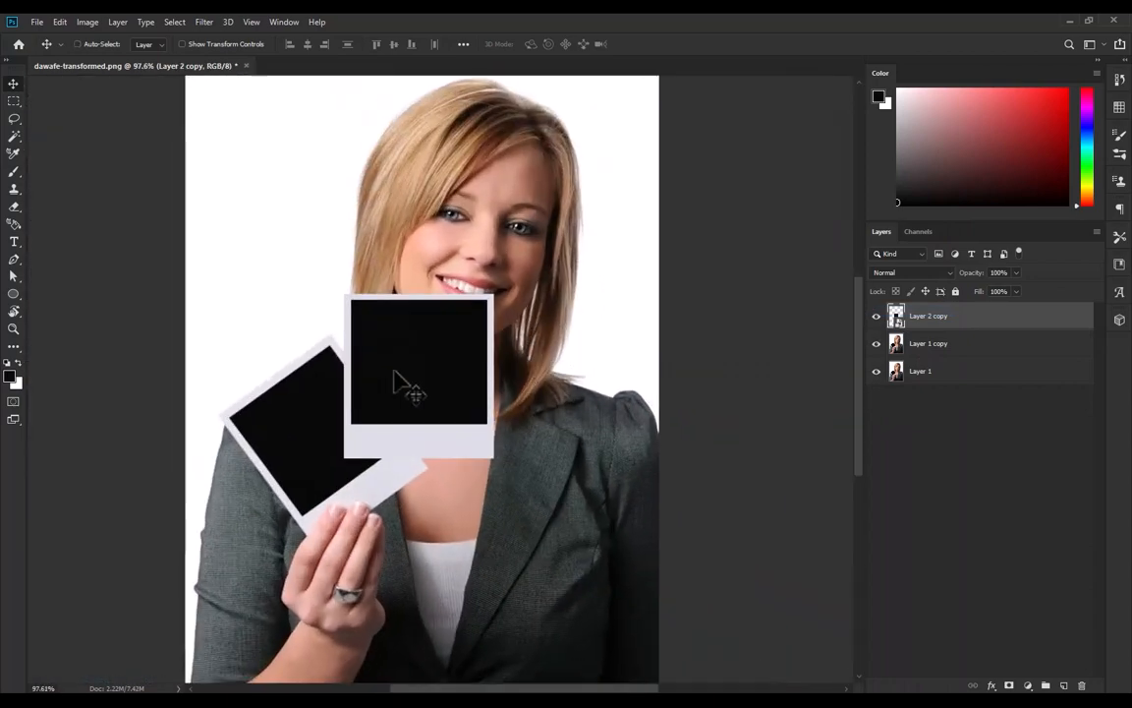
pyautogui.hotkey('ctrl', 't')
pyautogui.moveTo(499, 292); pyautogui.dragTo(460, 334)
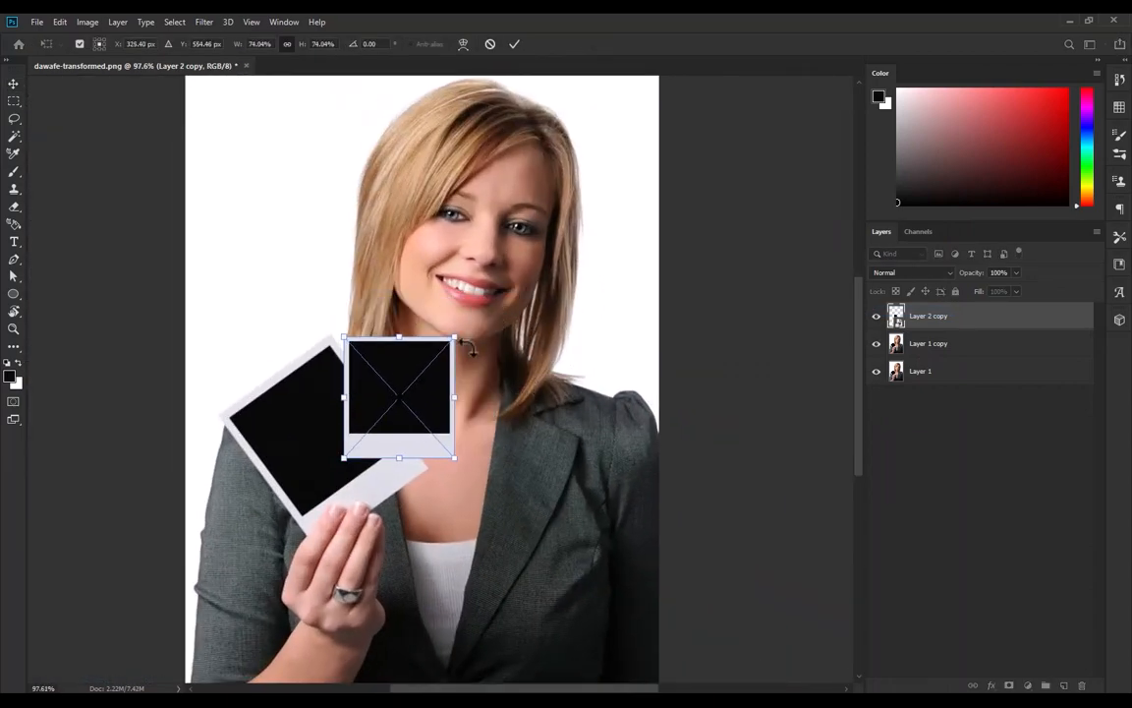
pyautogui.scroll(3, 531, 331)
pyautogui.moveTo(396, 275); pyautogui.dragTo(578, 431)
pyautogui.moveTo(659, 317); pyautogui.dragTo(680, 338)
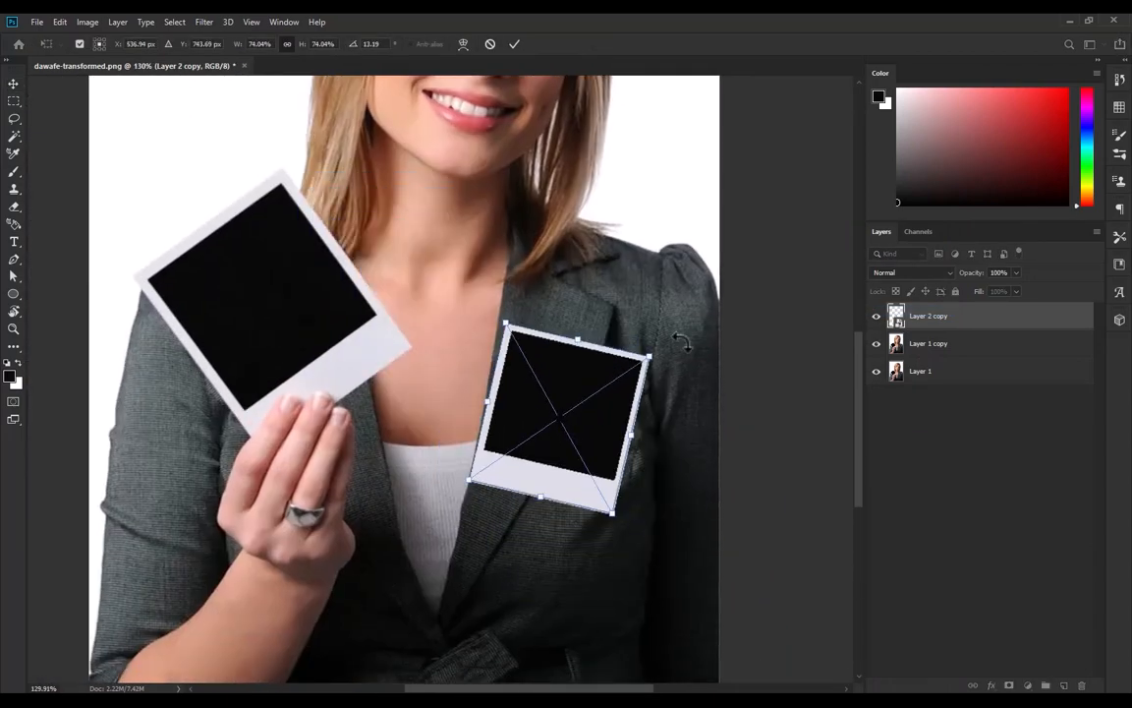
pyautogui.scroll(-5, 612, 377)
pyautogui.press('Return')
# Enlarge the tilted polaroid and move it up over the shoulder at the picture's right edge
pyautogui.scroll(2, 541, 454)
pyautogui.hotkey('ctrl', 't')
pyautogui.moveTo(548, 441); pyautogui.dragTo(560, 413)
pyautogui.moveTo(555, 487); pyautogui.dragTo(607, 422)
pyautogui.press('Return')
# Scale down Layer 1 and Layer 1 copy together, leaving empty canvas above and beside the woman
pyautogui.scroll(-4, 566, 410)
pyautogui.click(929, 349)
pyautogui.click(925, 375)
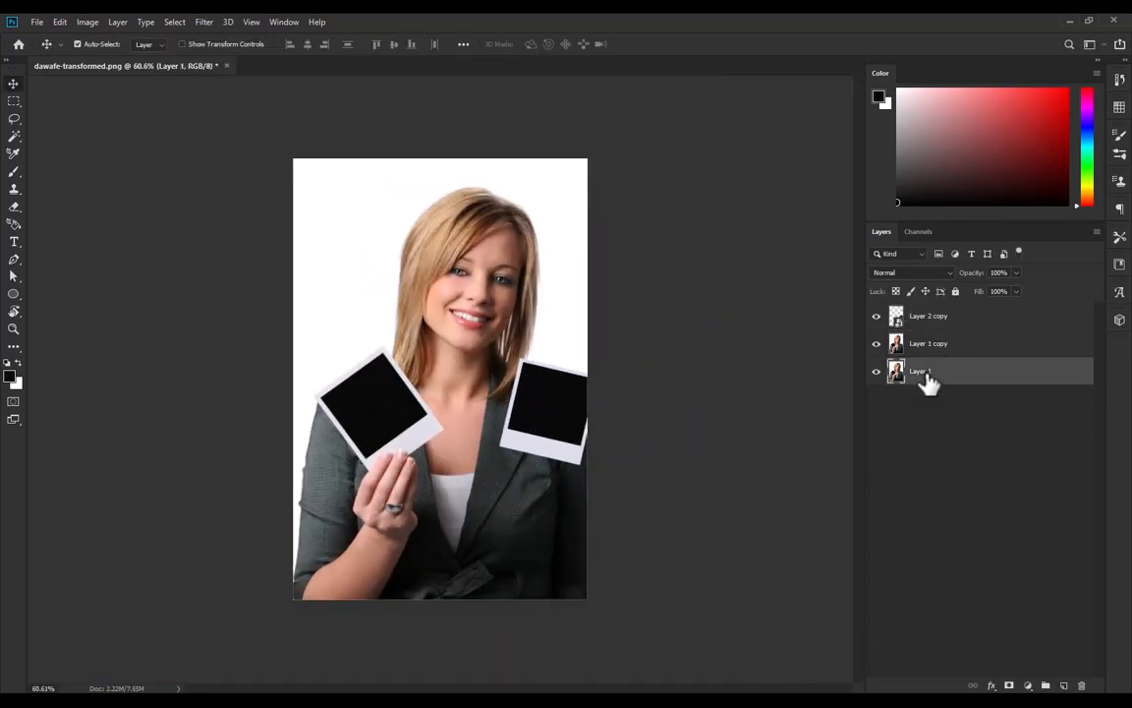
pyautogui.keyDown('shift'); pyautogui.click(939, 348); pyautogui.keyUp('shift')
pyautogui.hotkey('ctrl', 't')
pyautogui.moveTo(441, 158); pyautogui.dragTo(450, 216)
pyautogui.moveTo(463, 451); pyautogui.dragTo(467, 448)
pyautogui.press('Return')
# Scale the tilted polaroid to about 70% and reposition it over the jacket's right side
pyautogui.scroll(6, 523, 348)
pyautogui.click(614, 413)
pyautogui.hotkey('ctrl', 't')
pyautogui.moveTo(626, 374); pyautogui.dragTo(620, 402)
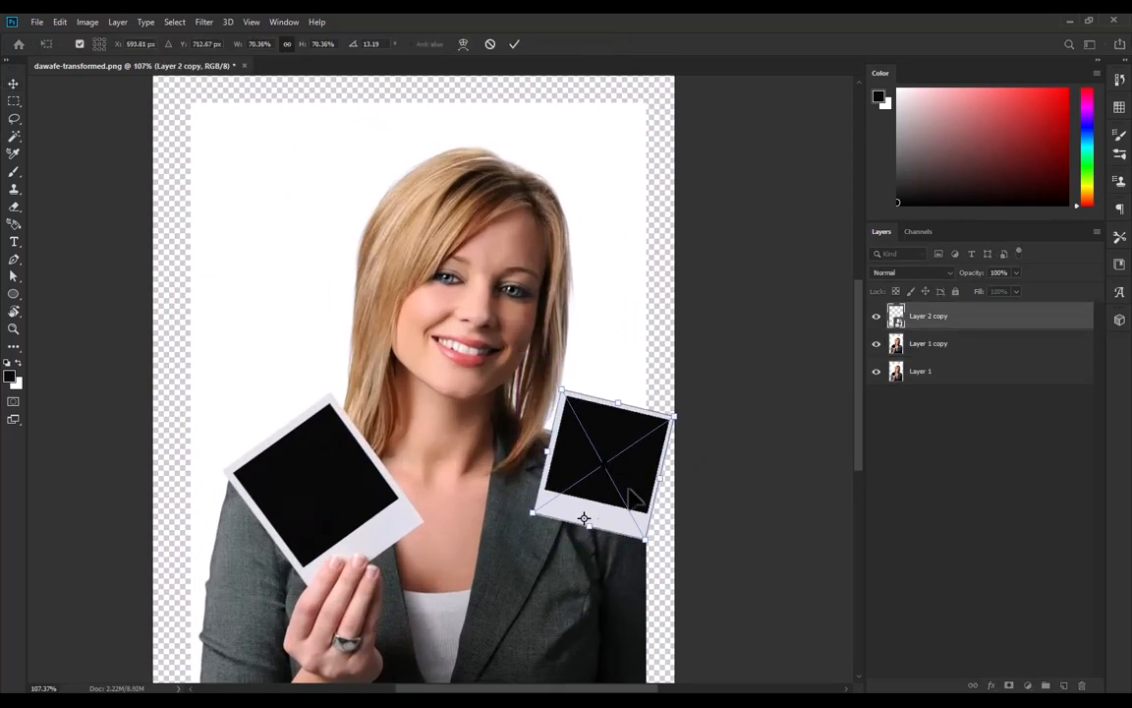
pyautogui.moveTo(628, 489); pyautogui.dragTo(606, 531)
pyautogui.press('Return')
# Add a new layer beneath Layer 1 copy and fill it with white
pyautogui.scroll(-5, 610, 498)
pyautogui.click(973, 344)
pyautogui.keyDown('ctrl'); pyautogui.click(1064, 685); pyautogui.keyUp('ctrl')
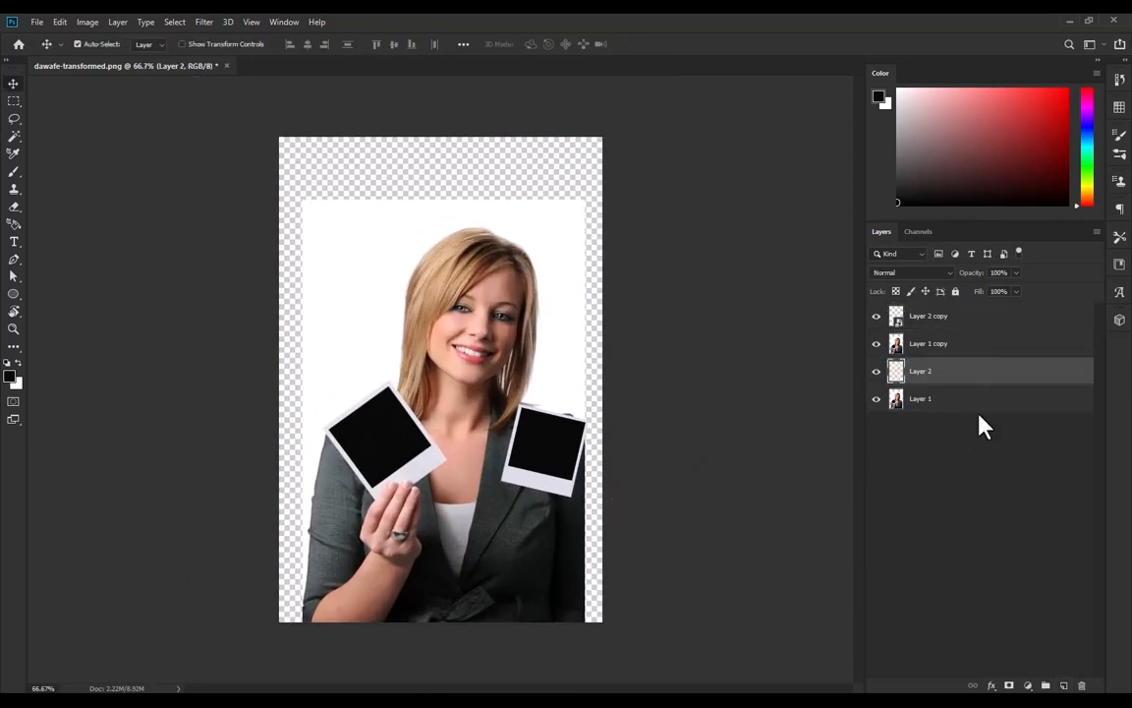
pyautogui.hotkey('alt', 'BackSpace')
# Duplicate the tilted polaroid onto the shoulder above it and rotate the copy counter-clockwise
pyautogui.scroll(2, 548, 480)
pyautogui.moveTo(568, 472); pyautogui.dragTo(581, 435)
pyautogui.scroll(2, 593, 576)
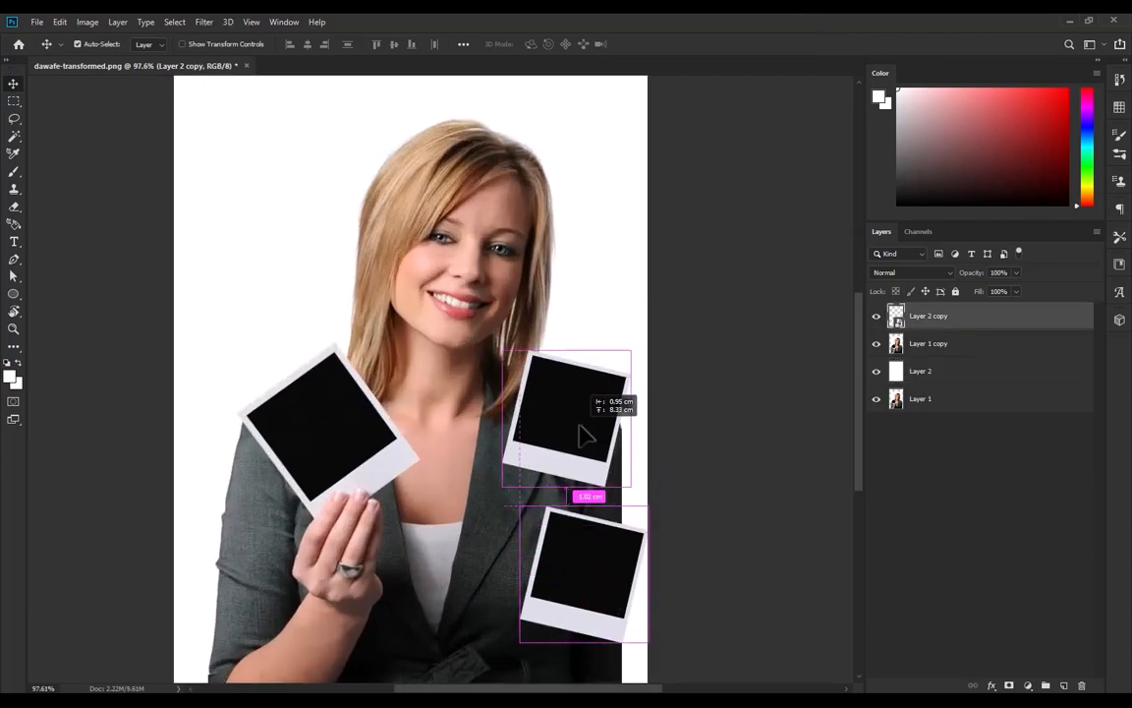
pyautogui.hotkey('ctrl', 't')
pyautogui.moveTo(660, 416)
pyautogui.mouseDown()
pyautogui.moveTo(661, 432)
pyautogui.moveTo(650, 399)
pyautogui.mouseUp()
pyautogui.press('Return')
# Place further polaroid copies over the lower sleeve and beside the woman's hair
pyautogui.moveTo(557, 440); pyautogui.dragTo(596, 530)
pyautogui.moveTo(662, 315); pyautogui.dragTo(486, 204)
pyautogui.scroll(6, 551, 145)
pyautogui.moveTo(552, 146); pyautogui.dragTo(448, 359)
pyautogui.moveTo(392, 416); pyautogui.dragTo(292, 331)
# Duplicate the polaroid beside the hair onto the face, rotate the copy clockwise and move the original slightly down
pyautogui.moveTo(266, 322); pyautogui.dragTo(464, 270)
pyautogui.hotkey('ctrl', 't')
pyautogui.moveTo(606, 273); pyautogui.dragTo(581, 380)
pyautogui.moveTo(490, 270); pyautogui.dragTo(459, 261)
pyautogui.press('Return')
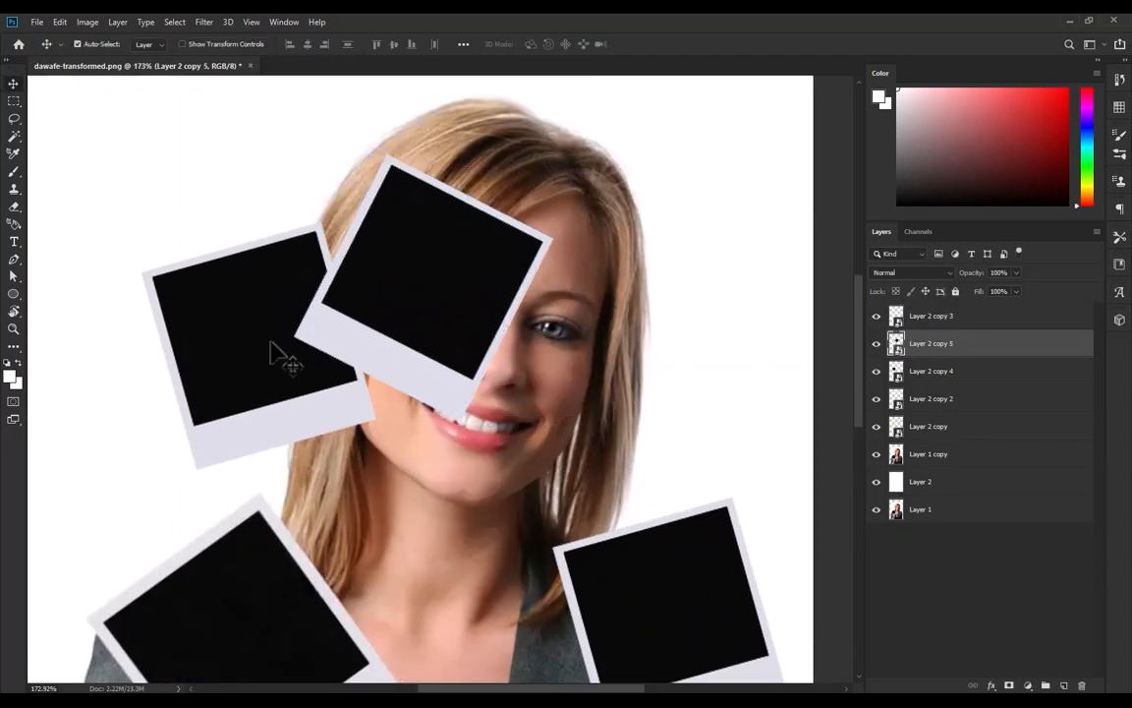
pyautogui.moveTo(272, 344); pyautogui.dragTo(269, 398)
# Place polaroid copies on the lower jacket, on the chest and at the right side of the head
pyautogui.scroll(-7, 351, 421)
pyautogui.scroll(1, 389, 445)
pyautogui.moveTo(420, 232); pyautogui.dragTo(539, 576)
pyautogui.hotkey('ctrl', 't')
pyautogui.press('Return')
pyautogui.moveTo(615, 526); pyautogui.dragTo(559, 415)
pyautogui.moveTo(685, 372); pyautogui.dragTo(677, 151)
# Duplicate the chest polaroid to the white area above the woman's head
pyautogui.scroll(-3, 455, 450)
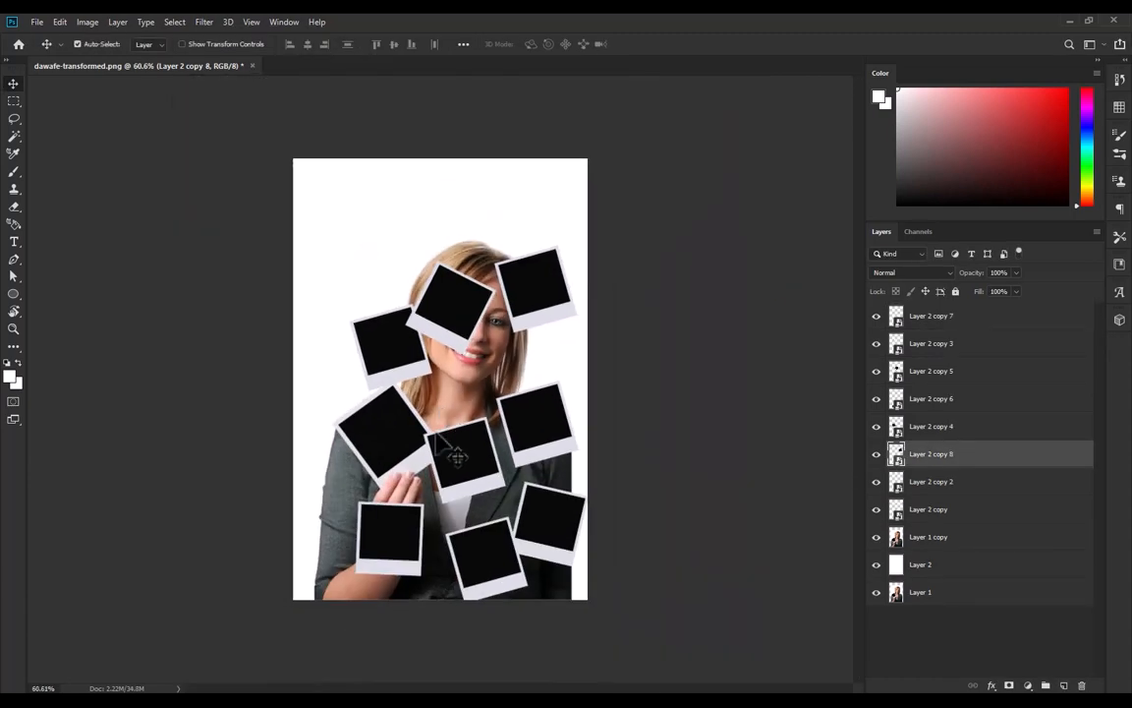
pyautogui.scroll(2, 458, 462)
pyautogui.moveTo(467, 444); pyautogui.dragTo(476, 157)
pyautogui.scroll(-2, 469, 188)
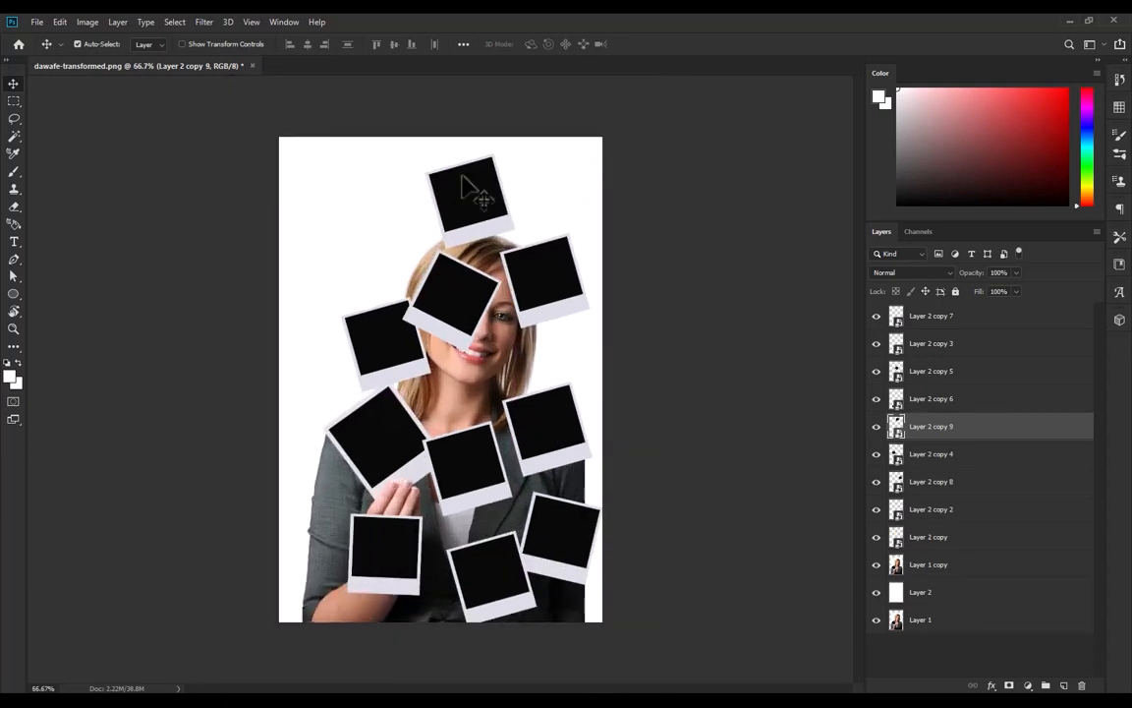
# Duplicate the upright sleeve polaroid onto the upper arm beside it and rotate the copy clockwise
pyautogui.moveTo(379, 556); pyautogui.dragTo(318, 497)
pyautogui.hotkey('ctrl', 't')
pyautogui.moveTo(359, 413); pyautogui.dragTo(381, 430)
pyautogui.moveTo(329, 492); pyautogui.dragTo(344, 492)
pyautogui.press('Return')
# Duplicate the shoulder polaroid beside the mouth, rotate the copy clockwise, and nudge the topmost polaroid to the right
pyautogui.moveTo(538, 438); pyautogui.dragTo(520, 359)
pyautogui.hotkey('ctrl', 't')
pyautogui.moveTo(585, 346); pyautogui.dragTo(576, 377)
pyautogui.moveTo(534, 358)
pyautogui.mouseDown()
pyautogui.moveTo(510, 376)
pyautogui.moveTo(545, 352)
pyautogui.moveTo(536, 375)
pyautogui.mouseUp()
pyautogui.press('Return')
pyautogui.moveTo(485, 200); pyautogui.dragTo(496, 204)
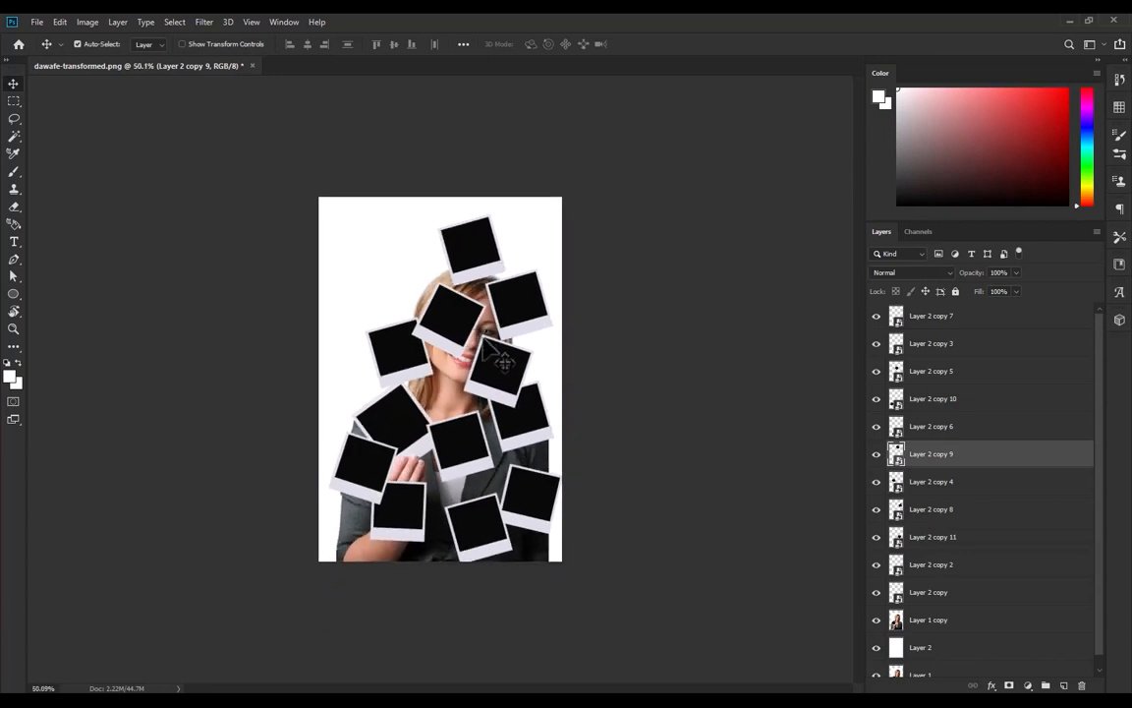
# Apply a Drop Shadow to Layer 2 copy 7 with 81% opacity, 146° angle, 9 px distance, 5% spread and 4 px size
pyautogui.doubleClick(1006, 316)
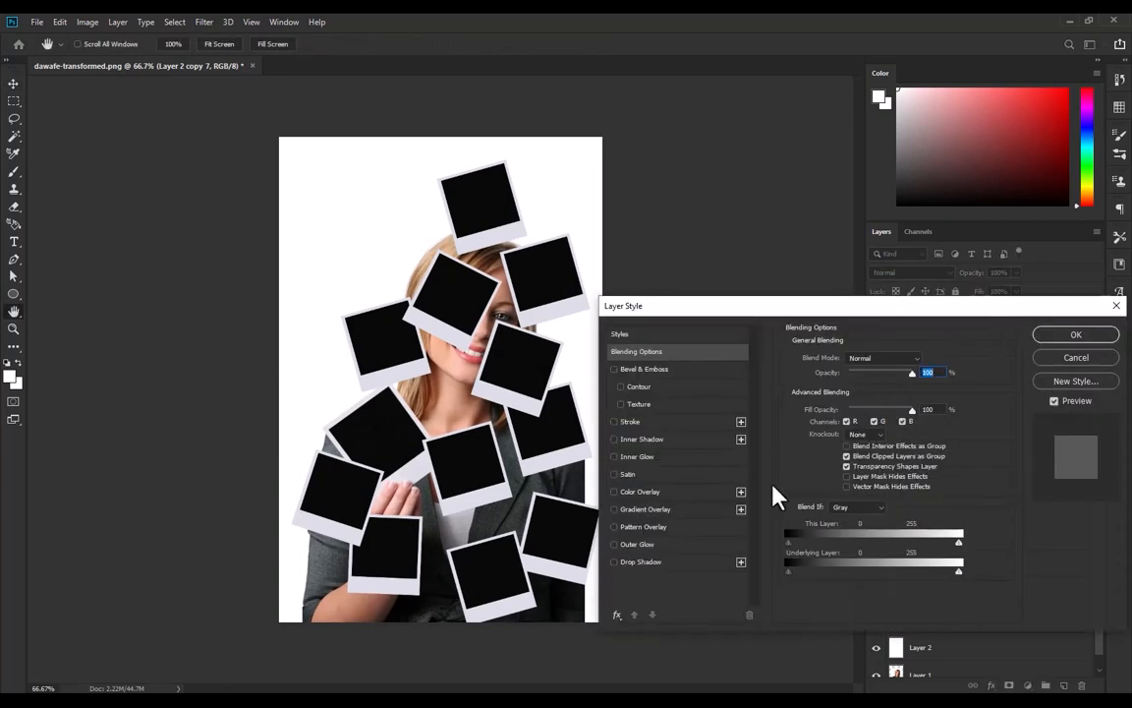
pyautogui.click(634, 561)
pyautogui.moveTo(771, 310); pyautogui.dragTo(820, 330)
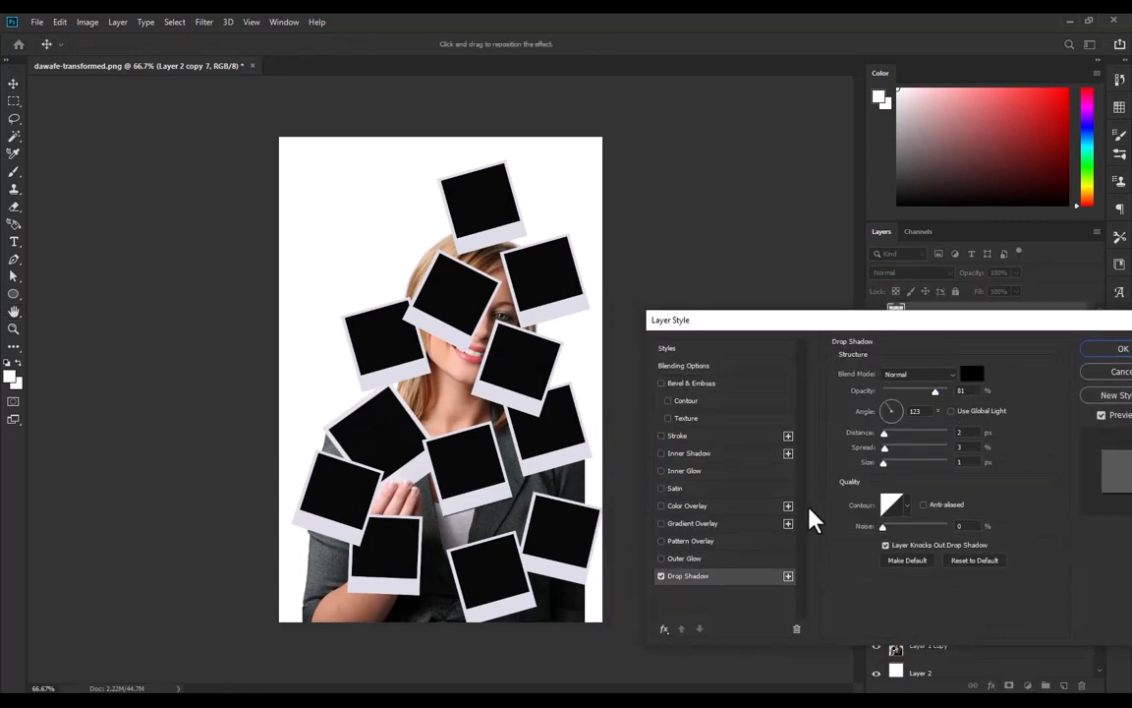
pyautogui.moveTo(883, 433)
pyautogui.mouseDown()
pyautogui.moveTo(888, 466)
pyautogui.moveTo(893, 433)
pyautogui.moveTo(877, 406)
pyautogui.moveTo(890, 432)
pyautogui.mouseUp()
pyautogui.click(882, 404)
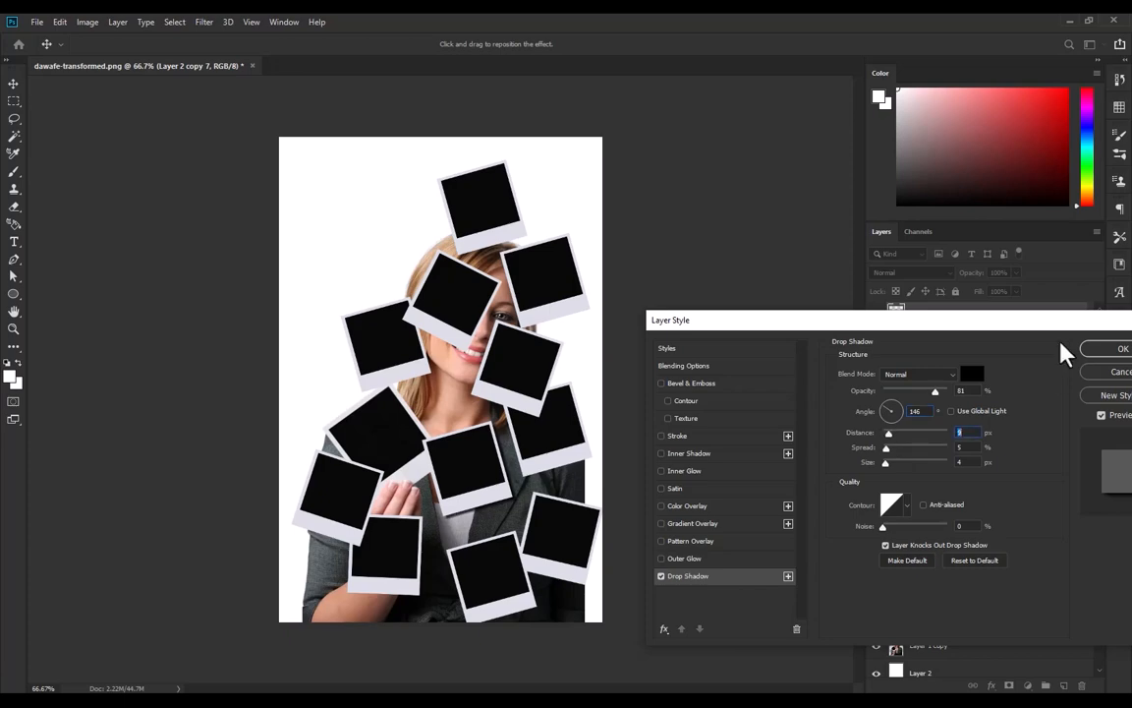
pyautogui.click(1114, 351)
# Copy the drop shadow onto Layer 2 copy 3, copy 5, copy 10 and copy 6
pyautogui.scroll(14, 504, 470)
pyautogui.scroll(-1, 550, 401)
pyautogui.scroll(-6, 539, 403)
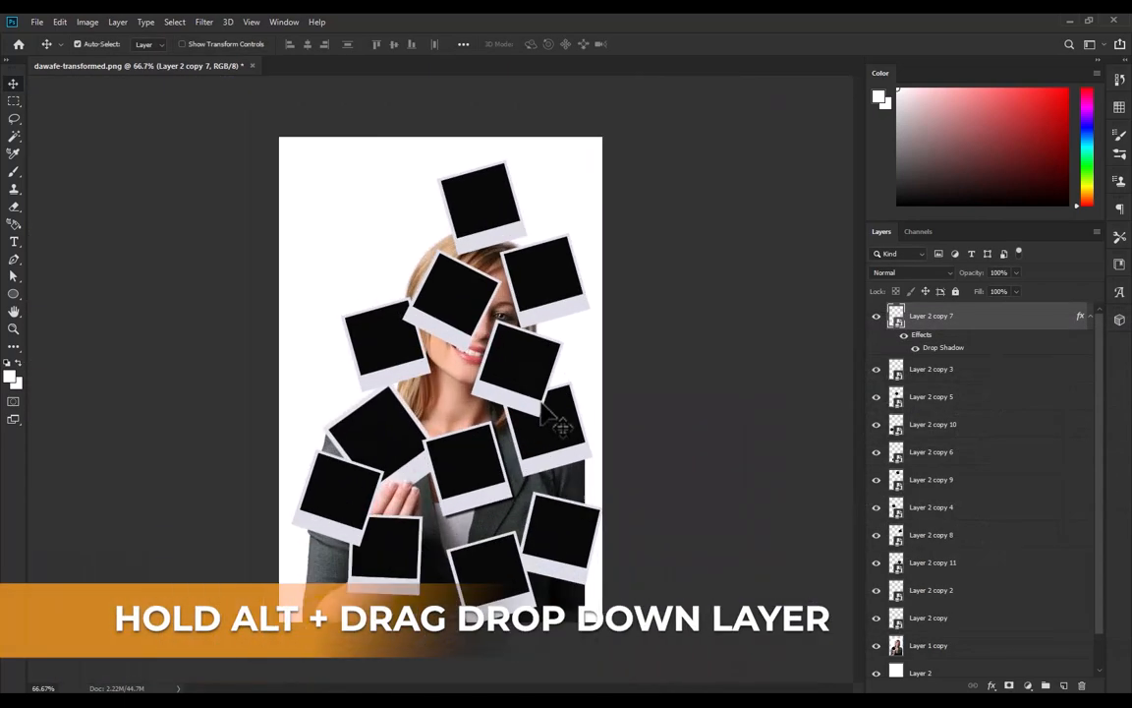
pyautogui.moveTo(951, 360); pyautogui.dragTo(947, 430)
pyautogui.moveTo(943, 453); pyautogui.dragTo(968, 530)
pyautogui.scroll(-3, 981, 528)
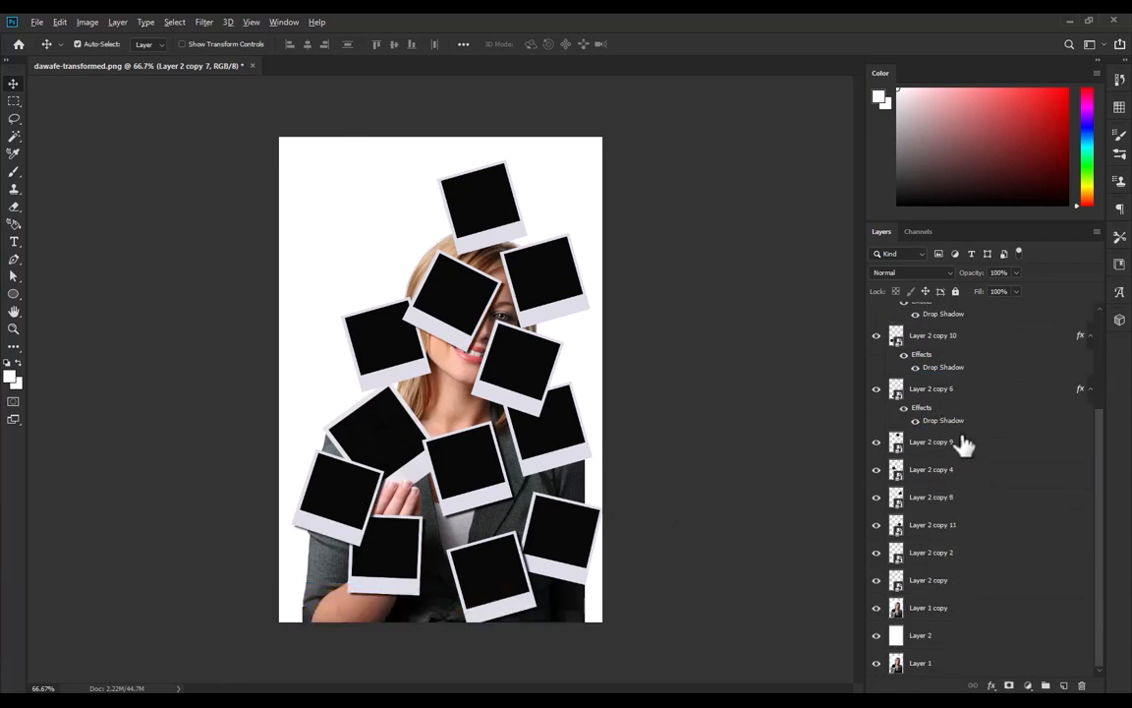
# Copy the drop shadow onto Layer 2 copy 9, copy 4, copy 8, copy 11, copy 2 and Layer 2 copy
pyautogui.moveTo(951, 421); pyautogui.dragTo(948, 502)
pyautogui.scroll(-3, 952, 457)
pyautogui.scroll(-3, 939, 519)
pyautogui.moveTo(950, 589)
pyautogui.mouseDown()
pyautogui.moveTo(943, 683)
pyautogui.moveTo(947, 605)
pyautogui.mouseUp()
pyautogui.scroll(-5, 988, 602)
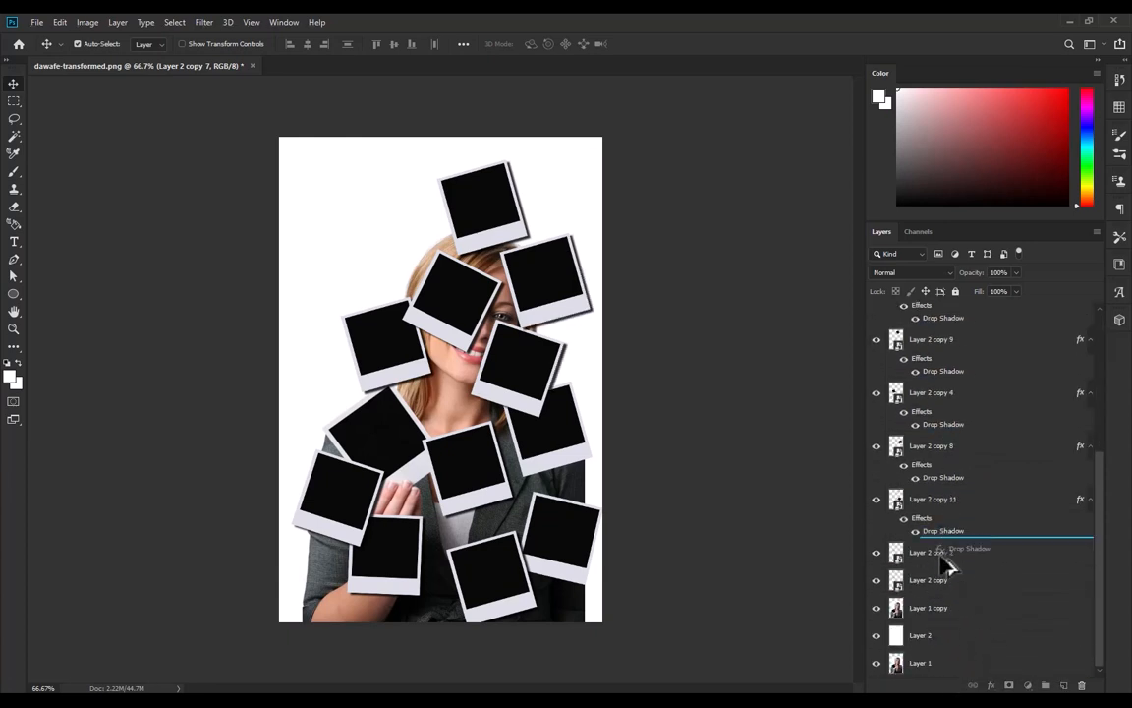
pyautogui.moveTo(944, 562); pyautogui.dragTo(947, 576)
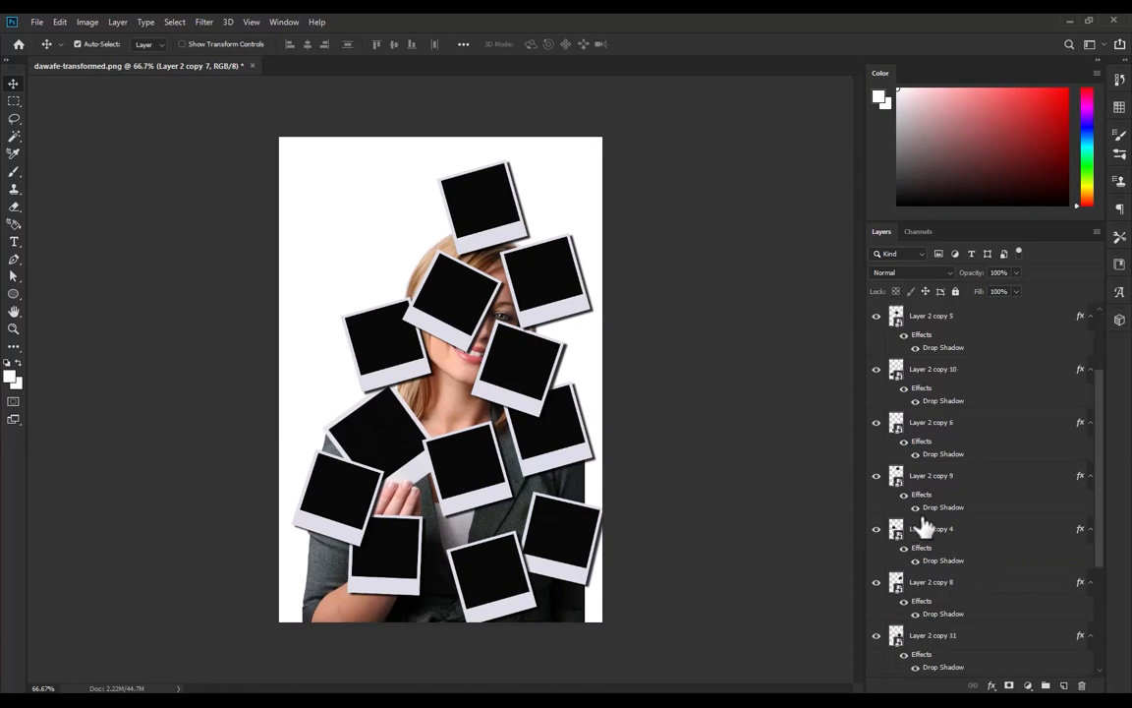
pyautogui.scroll(-3, 949, 526)
pyautogui.click(526, 373)
pyautogui.hotkey('ctrl', 't')
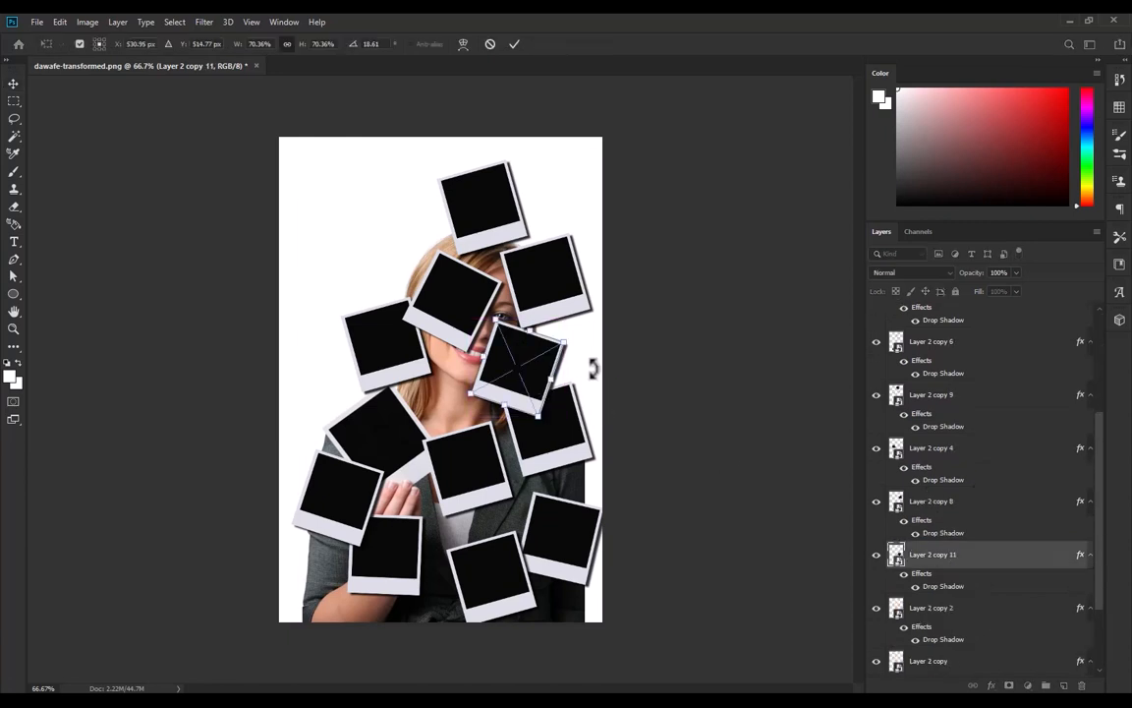
pyautogui.press('Return')
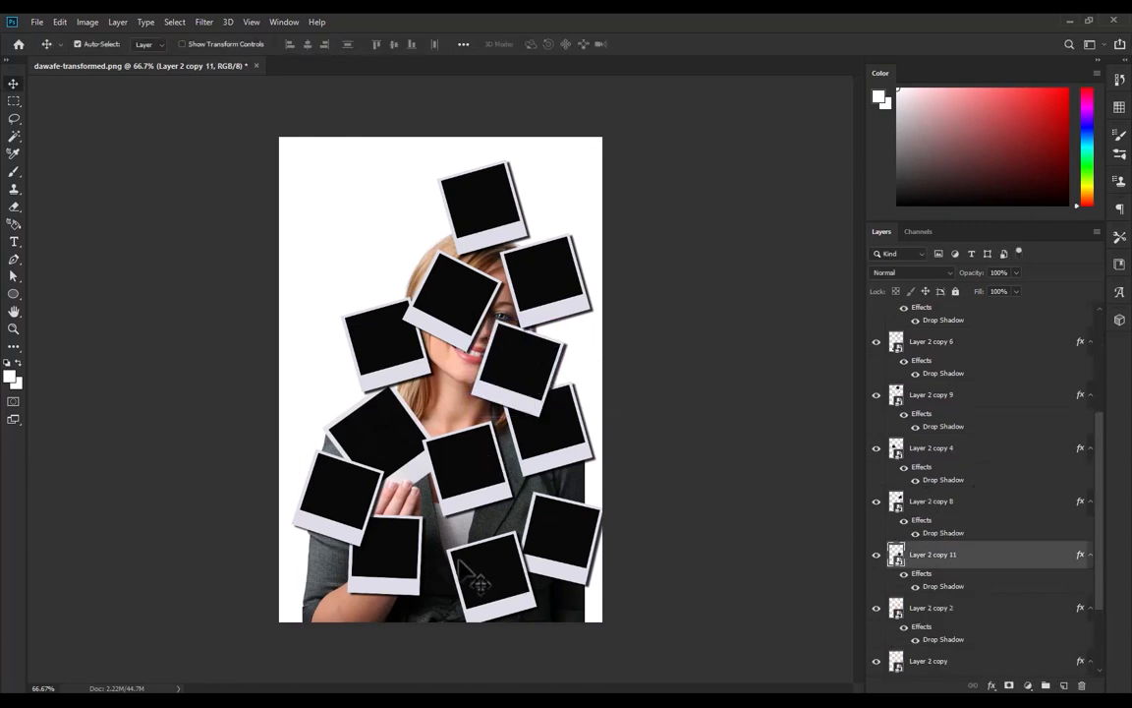
# Move the polaroid on the upper arm outward and slightly down, toward the picture's left edge
pyautogui.moveTo(351, 491); pyautogui.dragTo(332, 507)
pyautogui.scroll(3, 463, 535)
pyautogui.moveTo(430, 561); pyautogui.dragTo(396, 375)
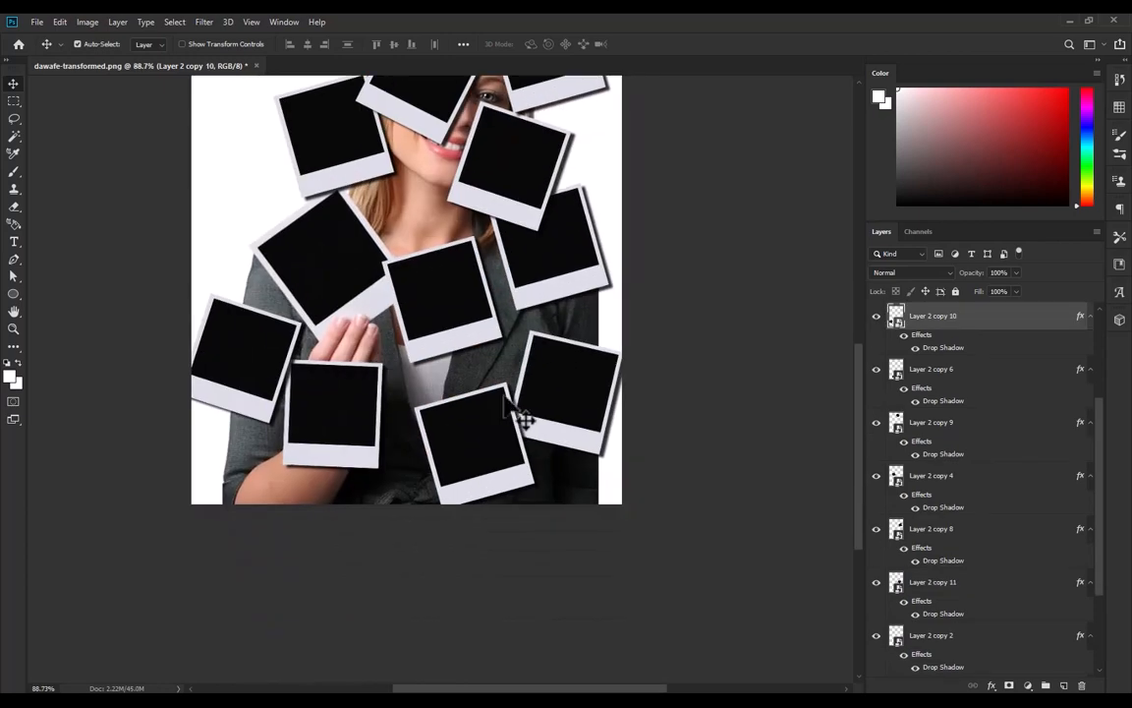
# Duplicate Layer 1 copy directly above Layer 2 copy as a clipping mask, and hide the original Layer 1 copy
pyautogui.scroll(-3, 567, 424)
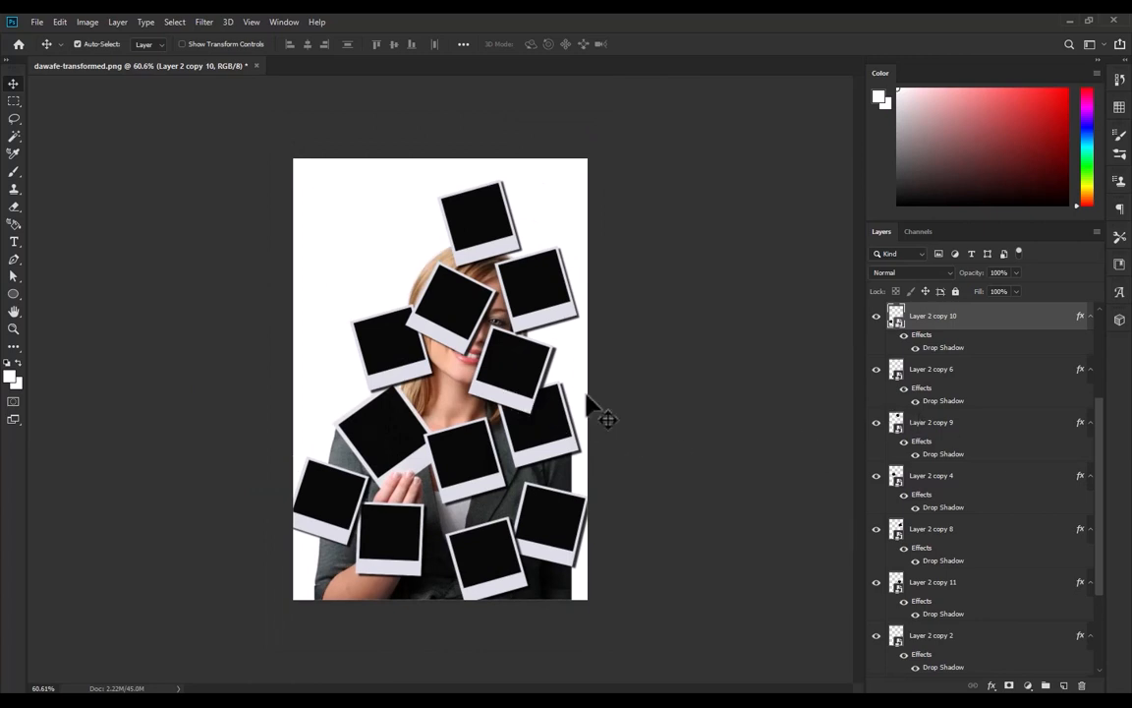
pyautogui.scroll(-4, 1021, 474)
pyautogui.moveTo(981, 606); pyautogui.dragTo(938, 554)
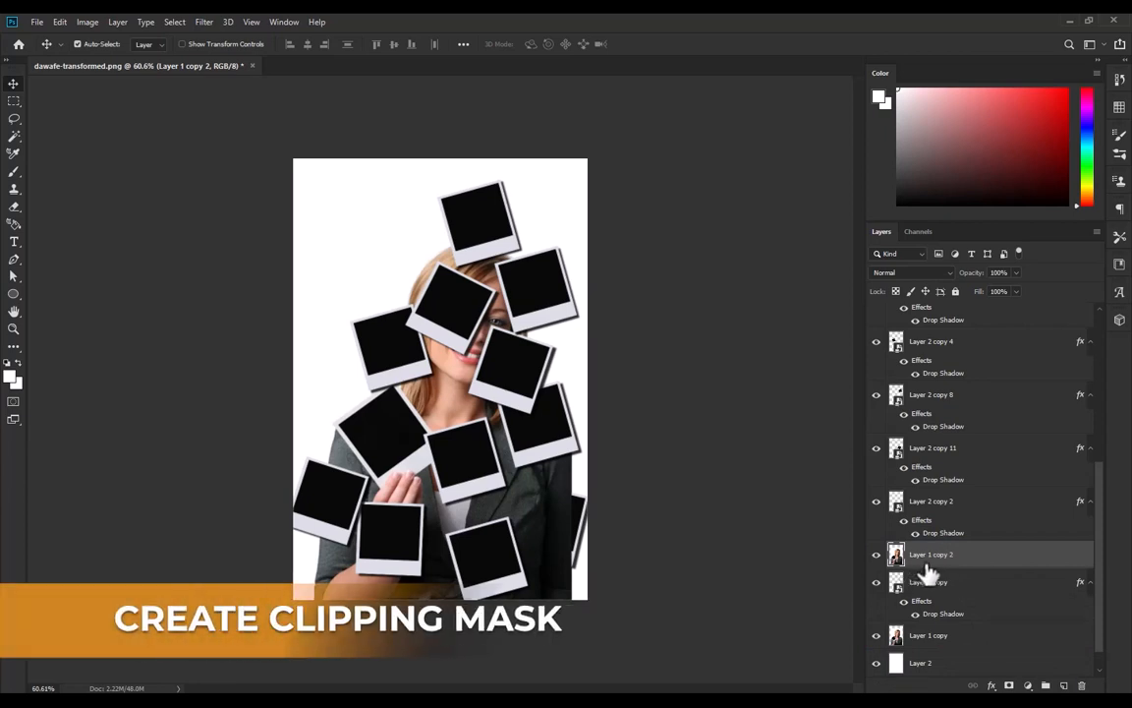
pyautogui.rightClick(993, 561)
pyautogui.click(826, 382)
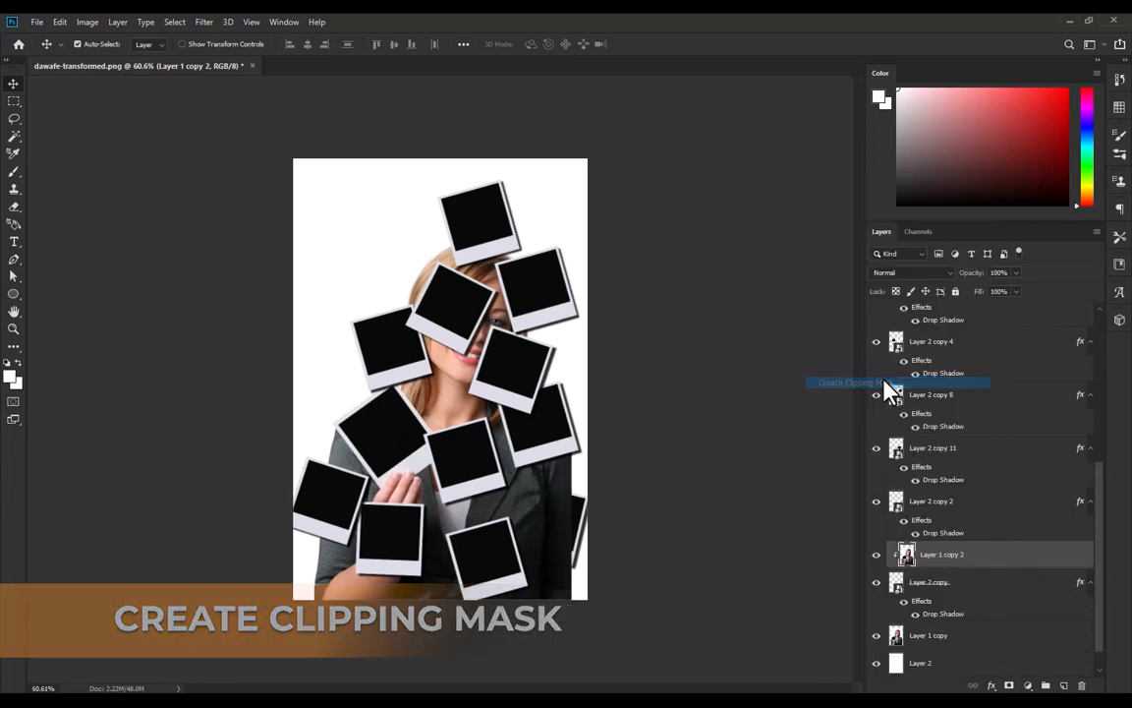
pyautogui.click(877, 636)
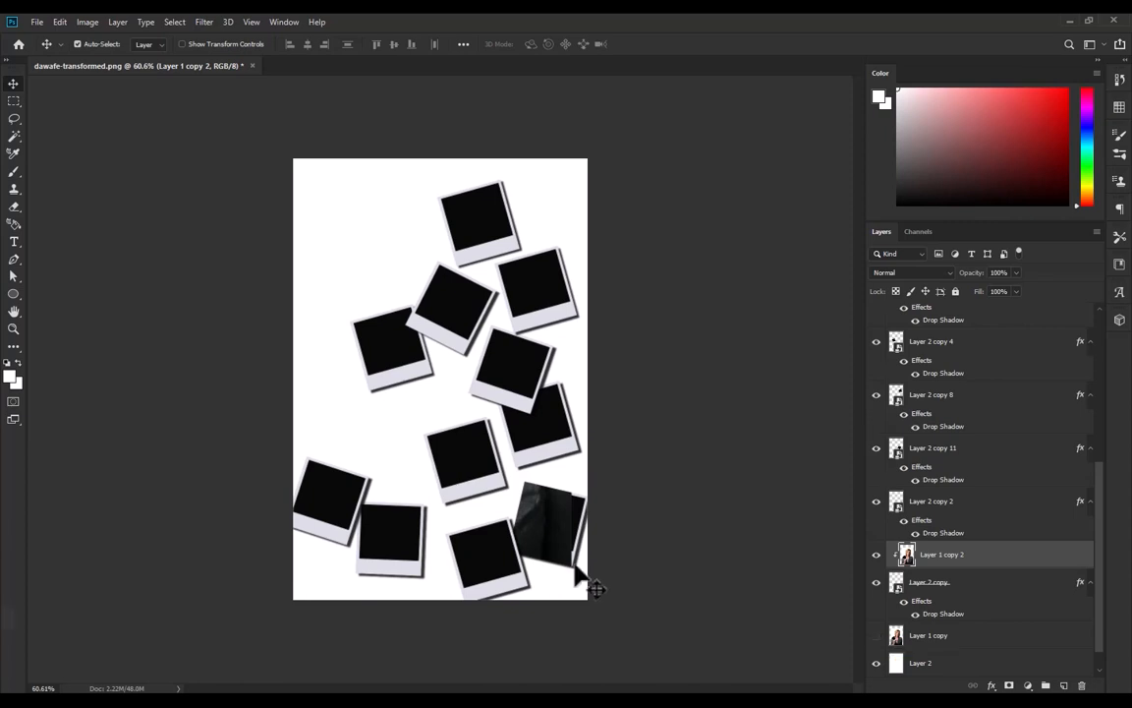
# Duplicate the clipped portrait layer and clip one duplicate each to Layer 2 copy 2, Layer 2 copy 11 and Layer 2 copy 8
pyautogui.hotkey('ctrl', 'j')
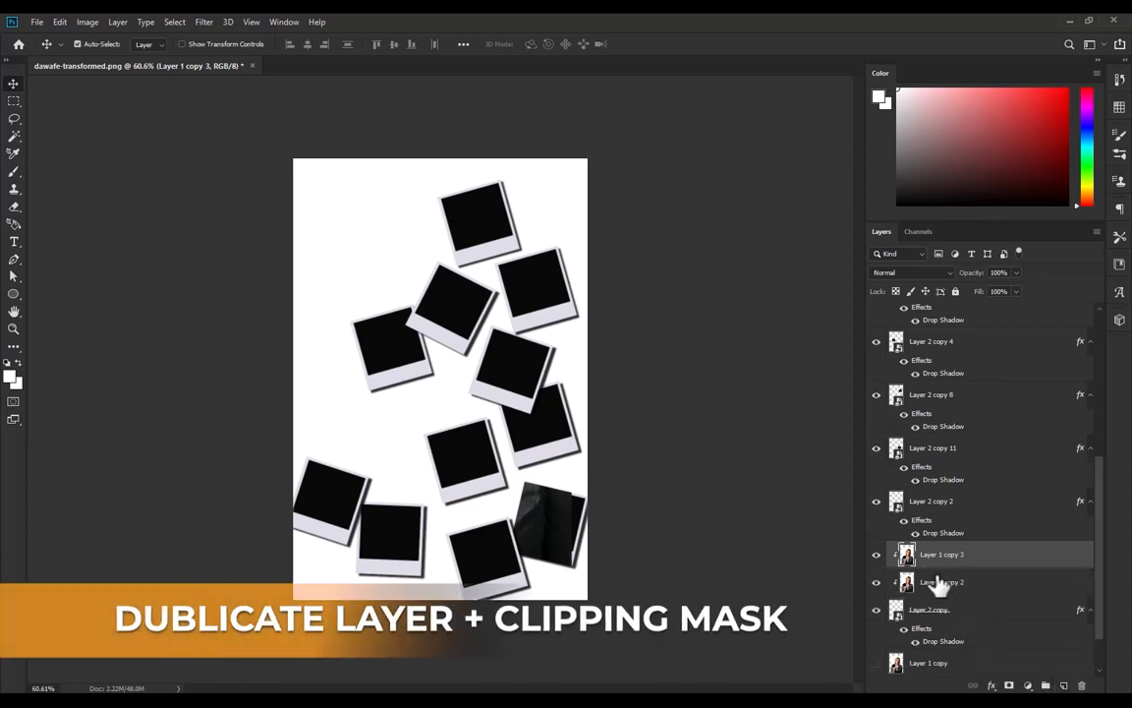
pyautogui.moveTo(939, 585); pyautogui.dragTo(900, 503)
pyautogui.keyDown('alt'); pyautogui.click(897, 507); pyautogui.keyUp('alt')
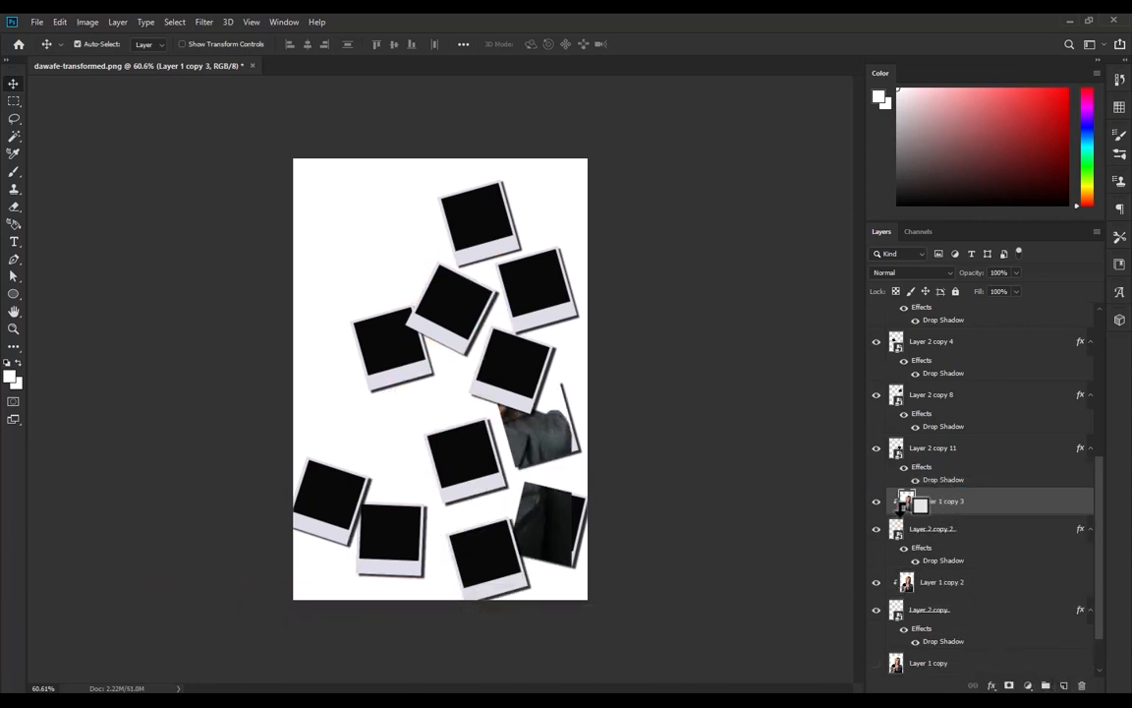
pyautogui.hotkey('ctrl', 'j')
pyautogui.moveTo(941, 442); pyautogui.dragTo(941, 385)
pyautogui.keyDown('alt'); pyautogui.click(901, 458); pyautogui.keyUp('alt')
pyautogui.hotkey('ctrl', 'j')
pyautogui.keyDown('alt'); pyautogui.click(902, 403); pyautogui.keyUp('alt')
# Clip further duplicates of the portrait layer to Layer 2 copy 4, Layer 2 copy 9 and Layer 2 copy 6
pyautogui.scroll(3, 946, 415)
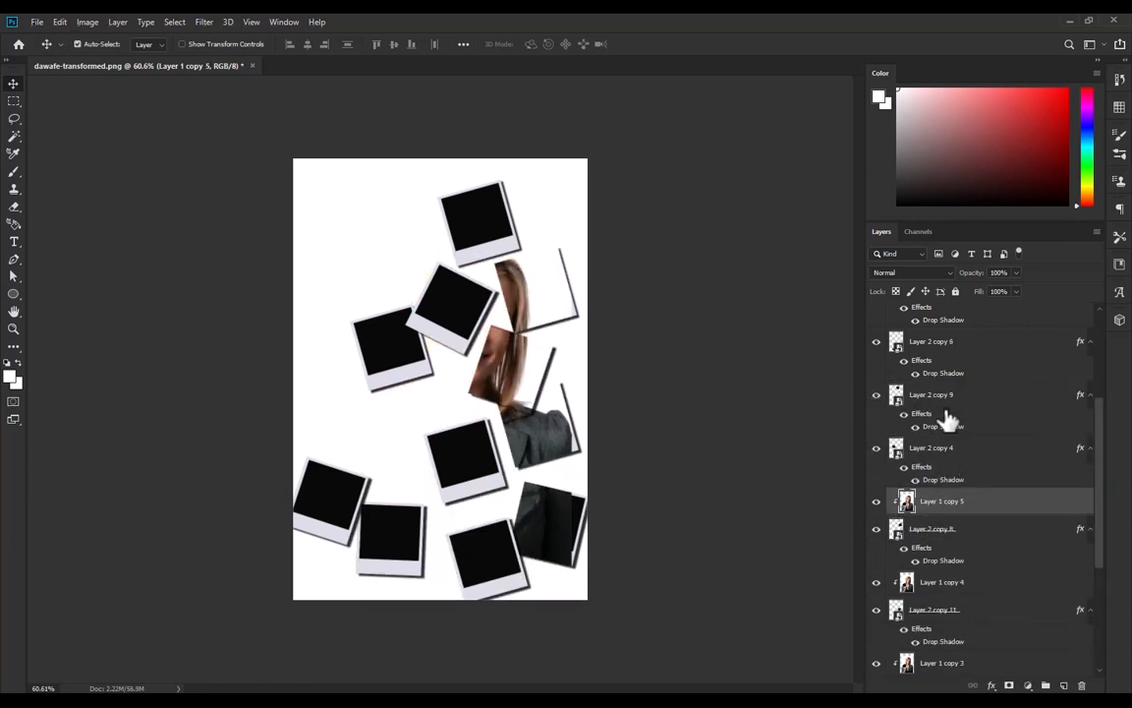
pyautogui.hotkey('ctrl', 'j')
pyautogui.moveTo(946, 553); pyautogui.dragTo(932, 388)
pyautogui.keyDown('alt'); pyautogui.click(900, 512); pyautogui.keyUp('alt')
pyautogui.hotkey('ctrl', 'j')
pyautogui.keyDown('alt'); pyautogui.click(902, 458); pyautogui.keyUp('alt')
pyautogui.hotkey('ctrl', 'j')
pyautogui.keyDown('alt'); pyautogui.click(901, 406); pyautogui.keyUp('alt')
# Show Layer 1 copy again and clip new portrait duplicates to Layer 2 copy 10 and Layer 2 copy 5
pyautogui.scroll(-4, 954, 565)
pyautogui.click(877, 607)
pyautogui.scroll(5, 963, 584)
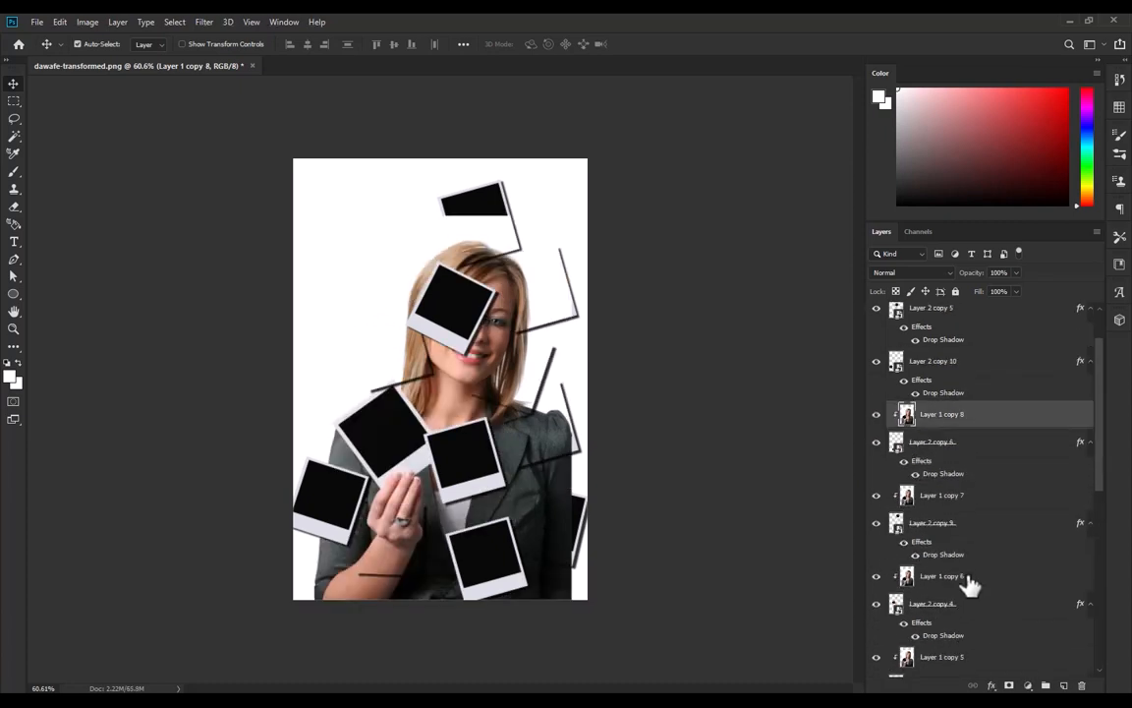
pyautogui.hotkey('ctrl', 'j')
pyautogui.moveTo(954, 472); pyautogui.dragTo(959, 356)
pyautogui.keyDown('alt'); pyautogui.click(905, 425); pyautogui.keyUp('alt')
pyautogui.hotkey('ctrl', 'j')
pyautogui.keyDown('alt'); pyautogui.click(901, 373); pyautogui.keyUp('alt')
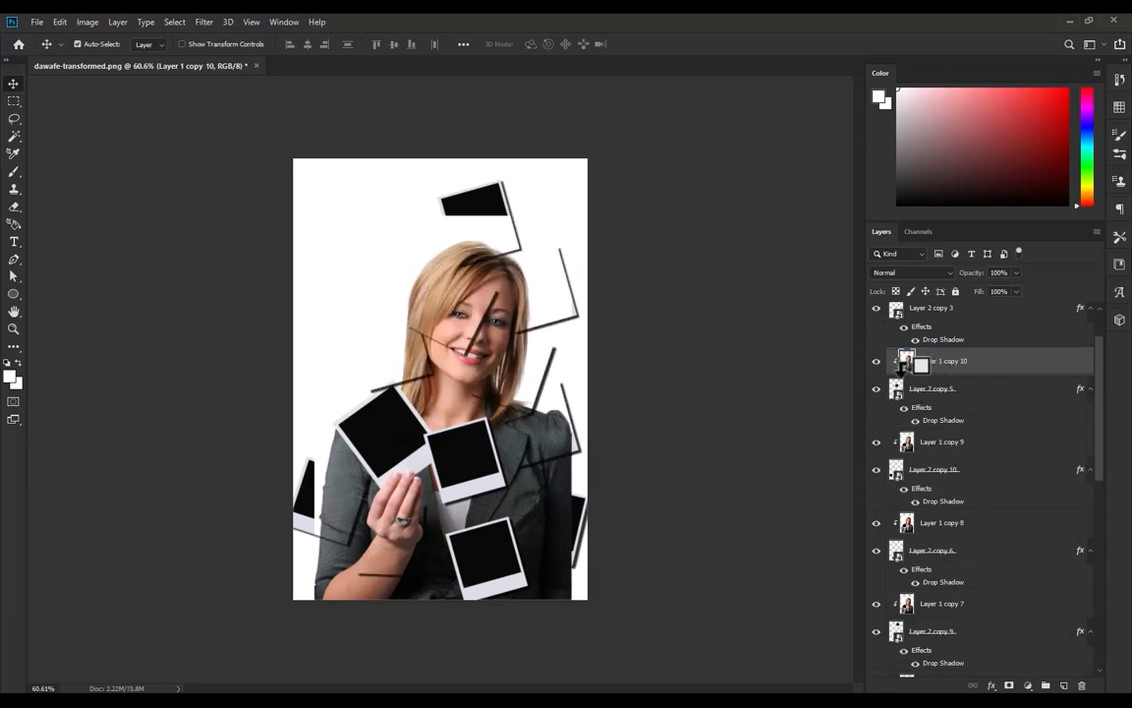
# Clip the last two portrait duplicates to Layer 2 copy 3 and Layer 2 copy 7
pyautogui.scroll(2, 1008, 438)
pyautogui.hotkey('ctrl', 'j')
pyautogui.moveTo(968, 425); pyautogui.dragTo(956, 314)
pyautogui.keyDown('alt'); pyautogui.click(909, 381); pyautogui.keyUp('alt')
pyautogui.hotkey('ctrl', 'j')
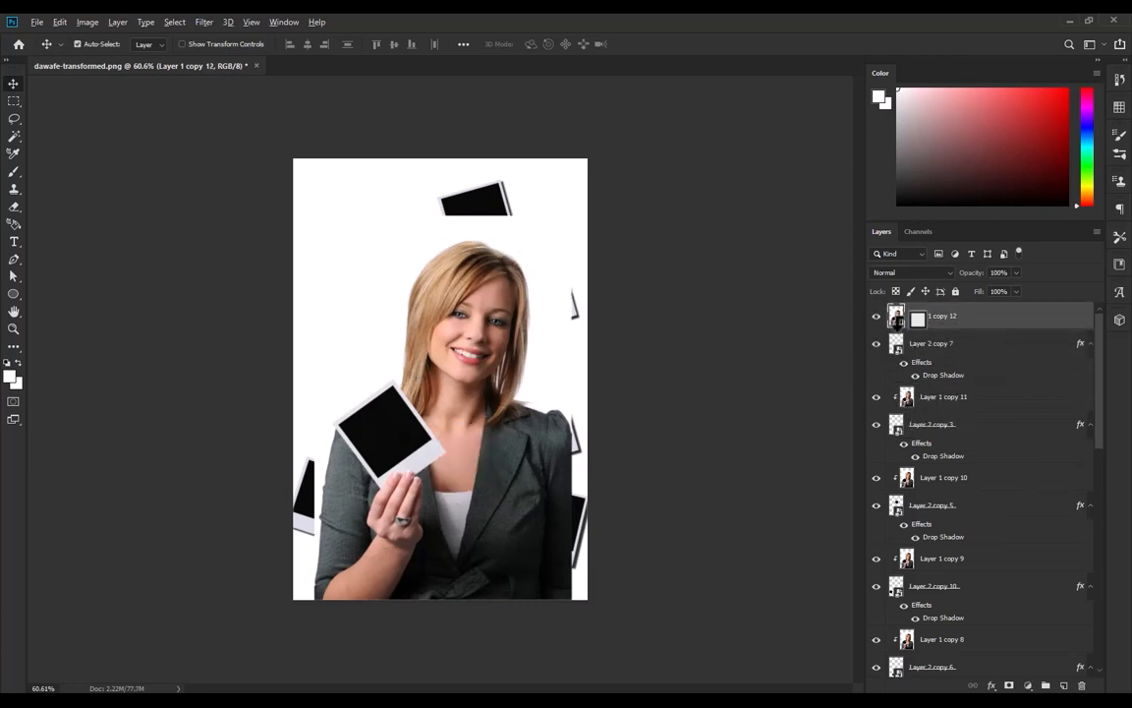
pyautogui.keyDown('alt'); pyautogui.click(902, 329); pyautogui.keyUp('alt')
# Nudge the polaroid of Layer 2 copy 10 slightly inward from the picture's left edge
pyautogui.scroll(3, 398, 506)
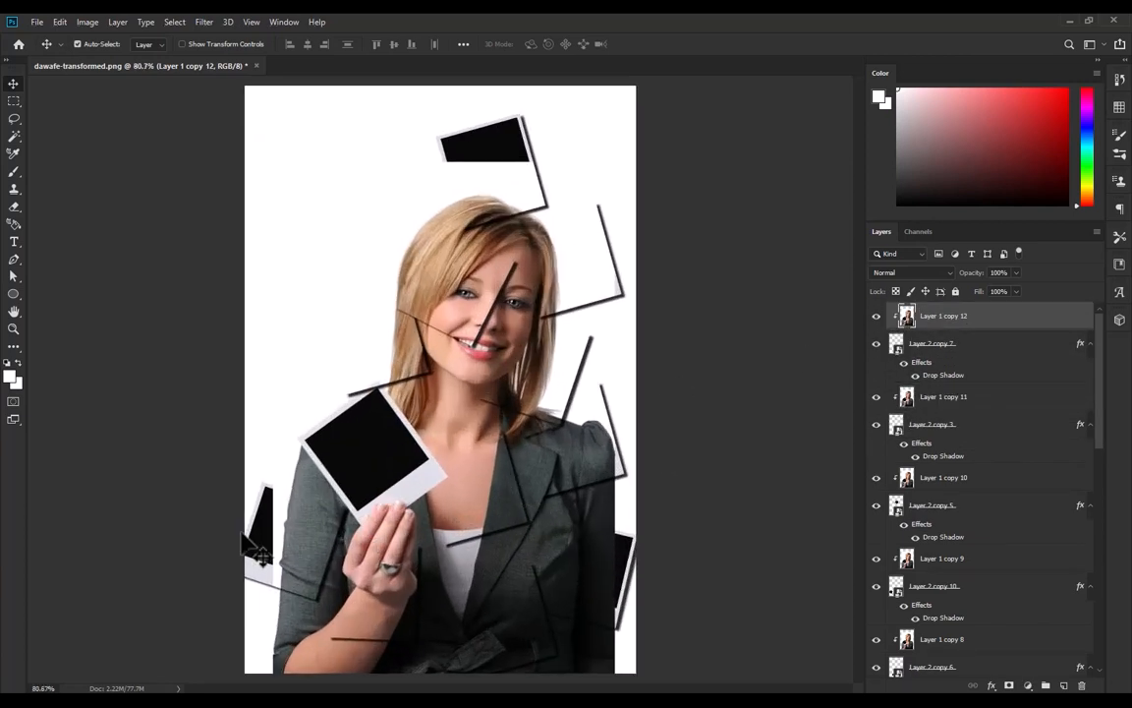
pyautogui.moveTo(257, 555); pyautogui.dragTo(275, 536)
pyautogui.scroll(-5, 496, 529)
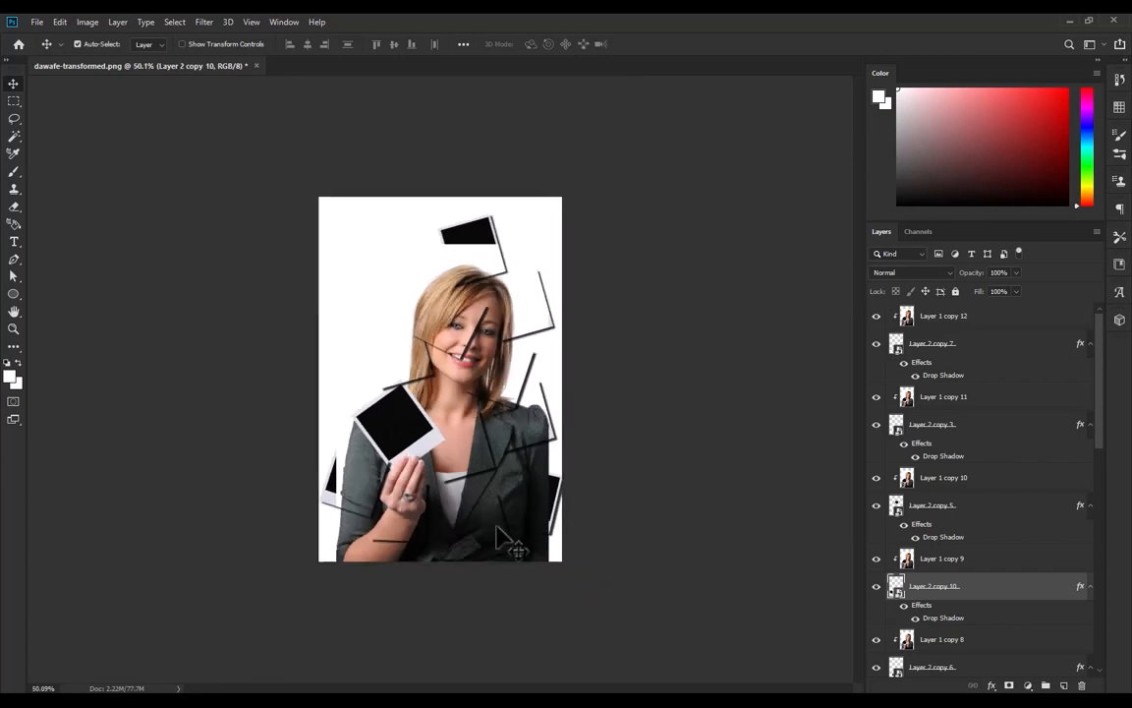
pyautogui.scroll(3, 496, 526)
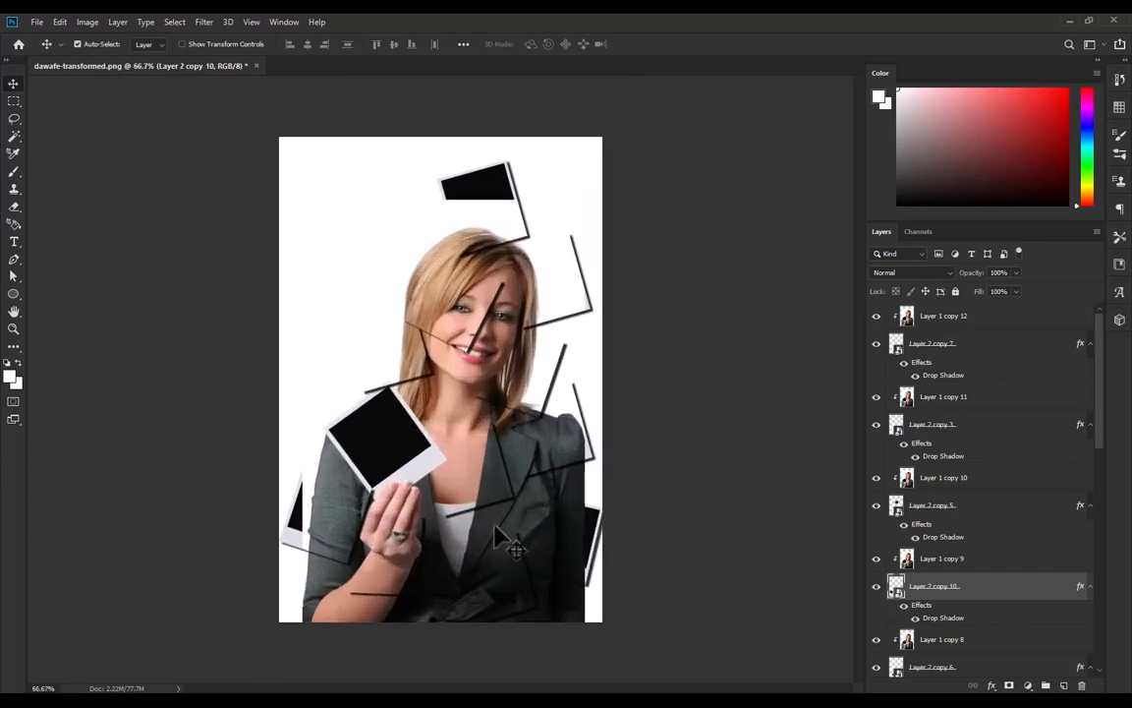
# Select the frame border of Layer 2 copy with the Magic Wand and hide it on Layer 1 copy 2 with an inverted layer mask
pyautogui.scroll(7, 504, 301)
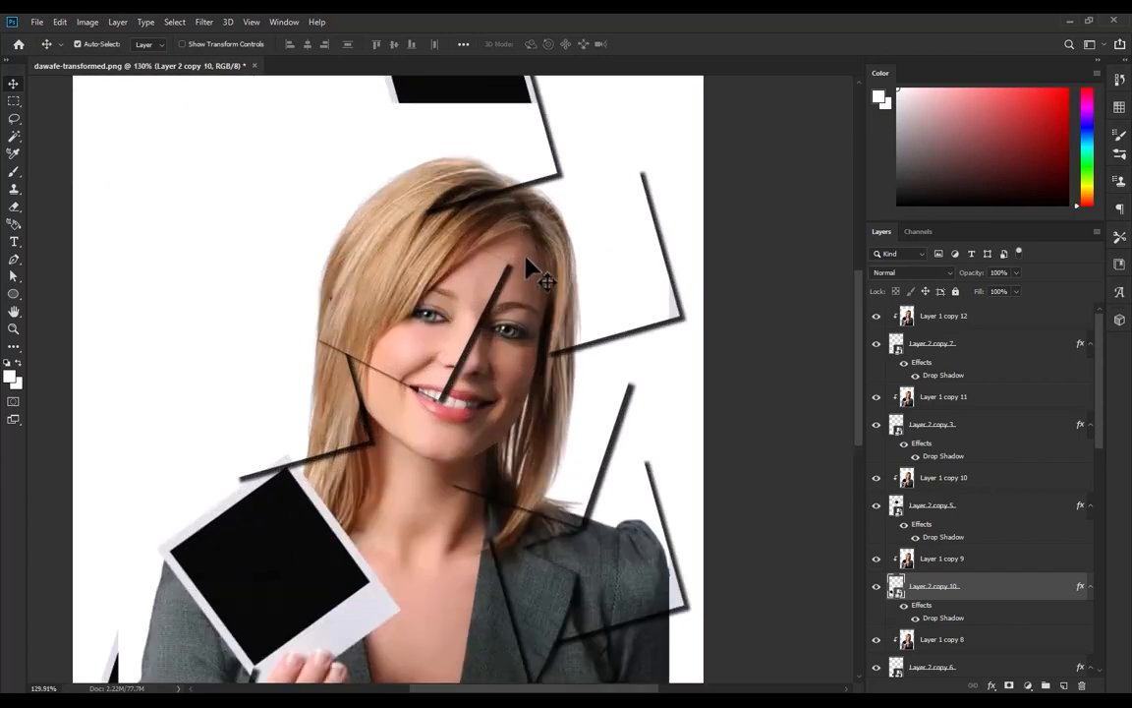
pyautogui.moveTo(499, 152); pyautogui.dragTo(534, 362)
pyautogui.click(524, 288)
pyautogui.scroll(-6, 946, 596)
pyautogui.scroll(-1, 950, 603)
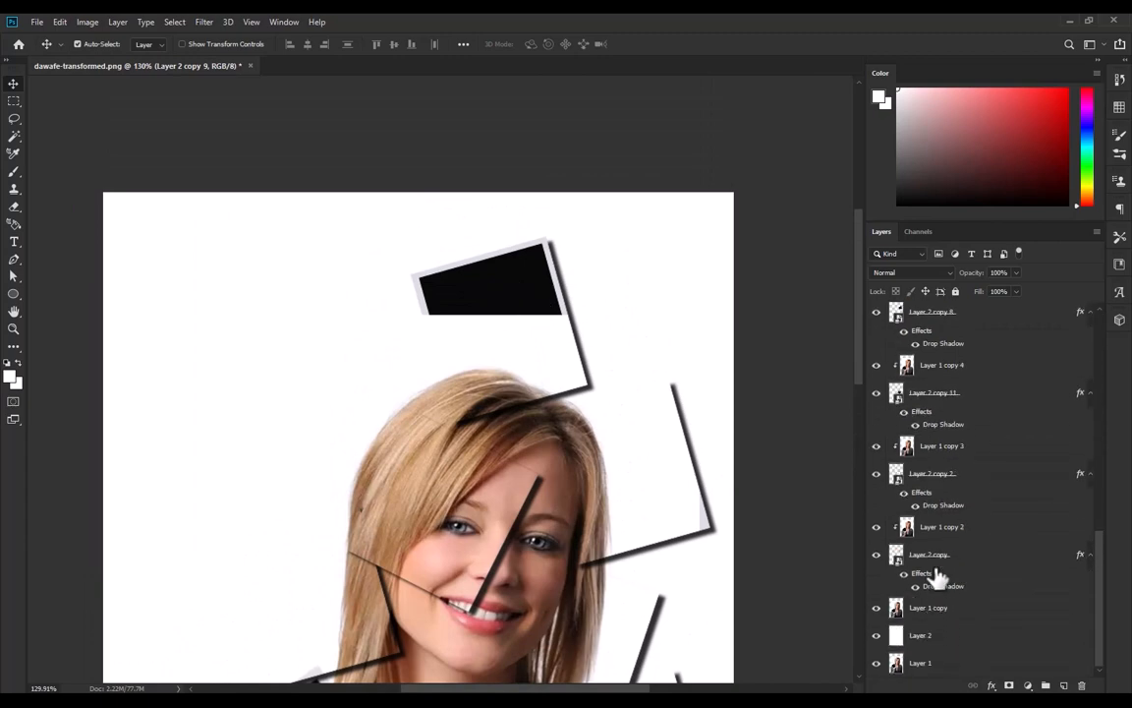
pyautogui.click(884, 560)
pyautogui.scroll(-2, 525, 647)
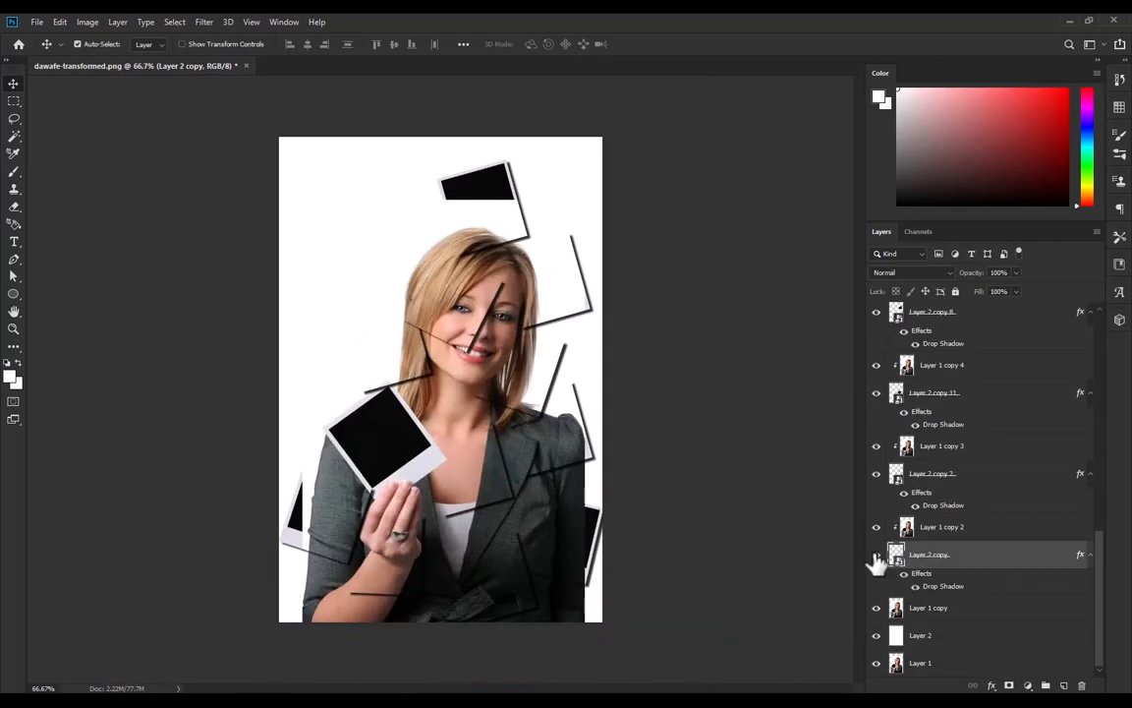
pyautogui.scroll(5, 647, 586)
pyautogui.press('w')
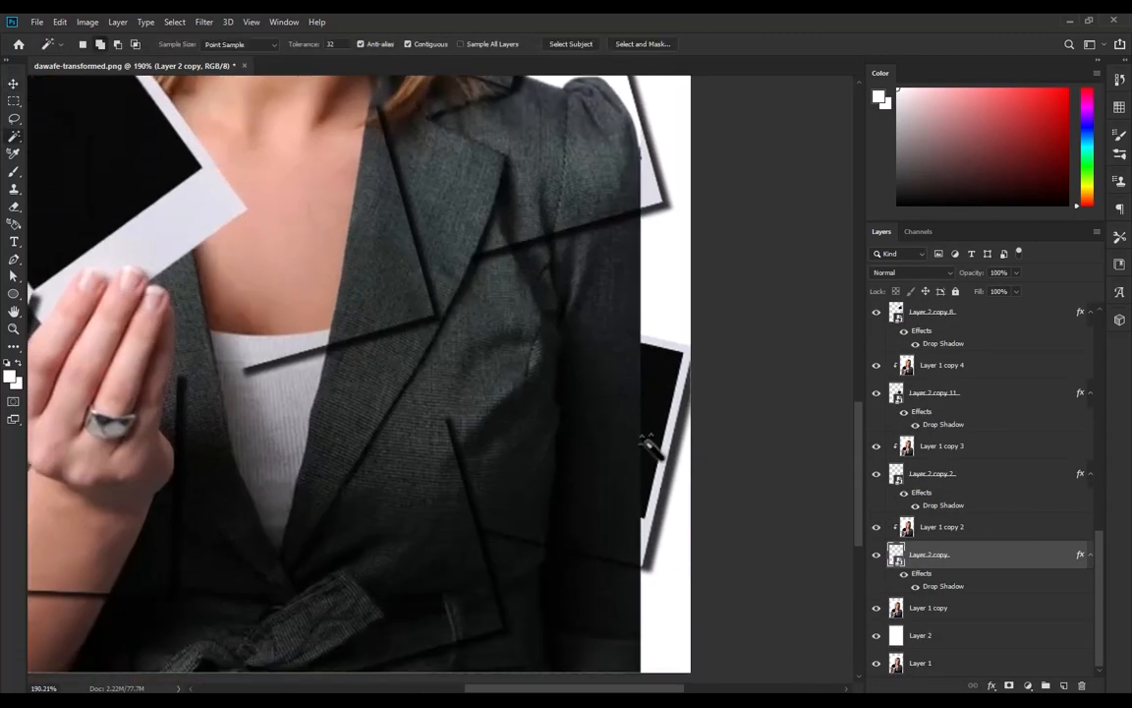
pyautogui.click(644, 531)
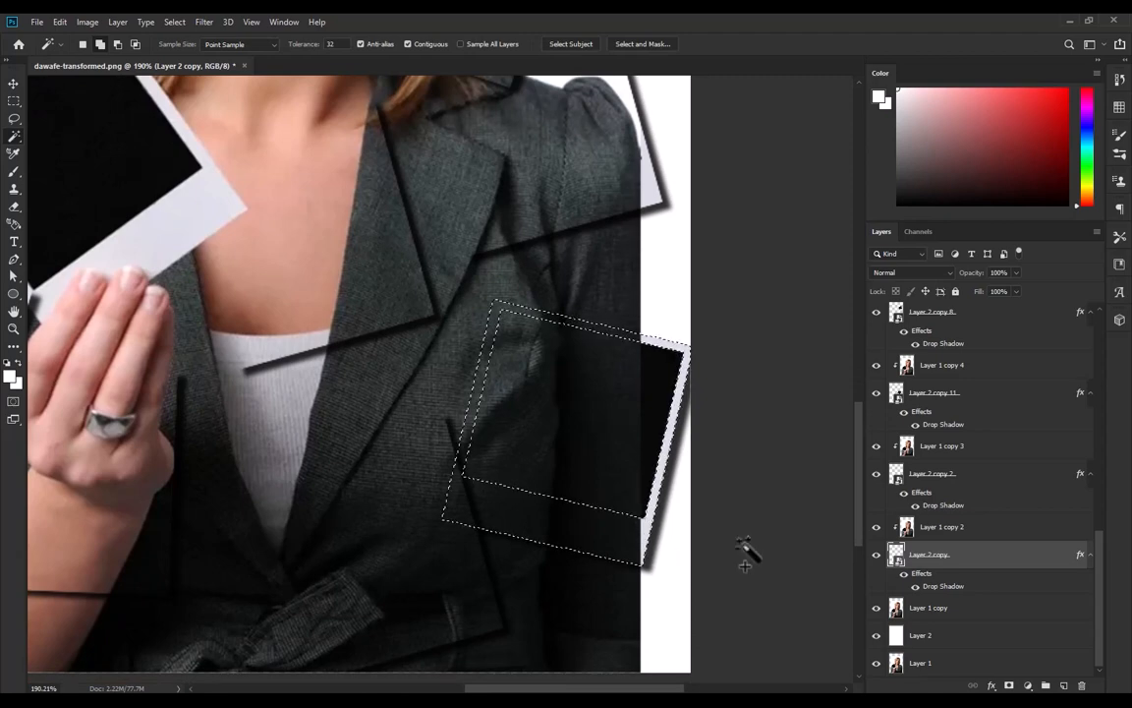
pyautogui.click(944, 527)
pyautogui.click(1009, 685)
pyautogui.hotkey('ctrl', 'i')
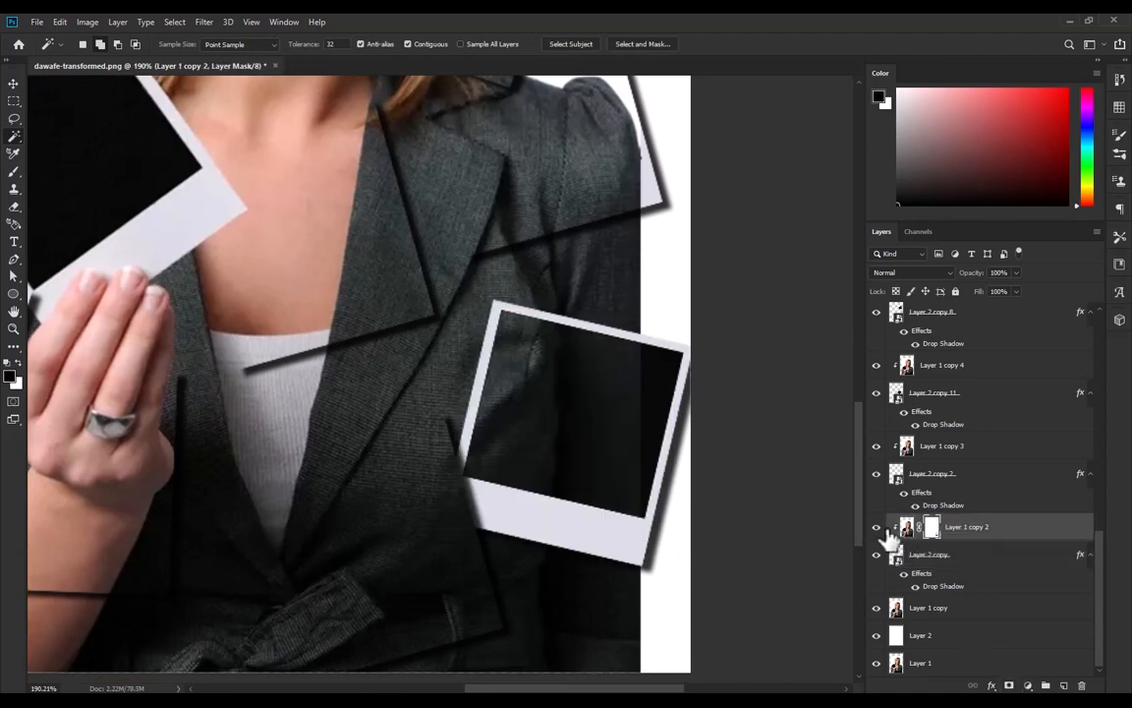
# Reveal the polaroid frame at the jacket's belt by selecting Layer 2 copy 3's border and adding an inverted mask to Layer 1 copy 11
pyautogui.scroll(-3, 324, 496)
pyautogui.scroll(4, 367, 516)
pyautogui.moveTo(383, 557); pyautogui.dragTo(426, 440)
pyautogui.press('v')
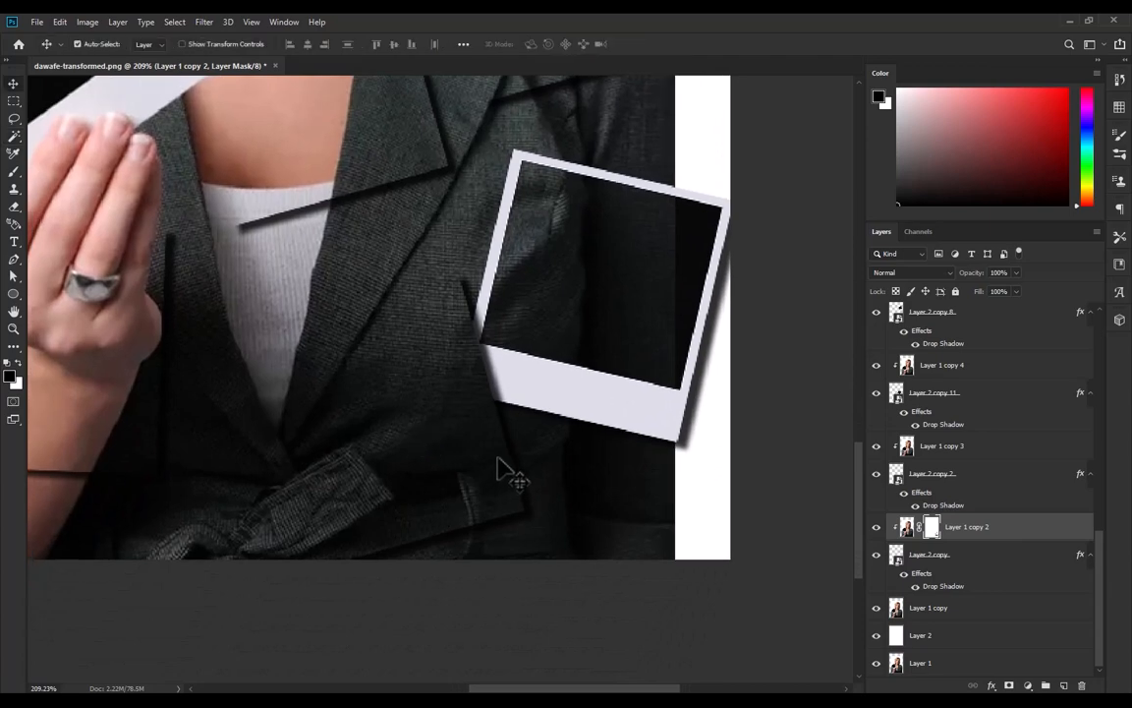
pyautogui.click(499, 460)
pyautogui.click(927, 349)
pyautogui.press('w')
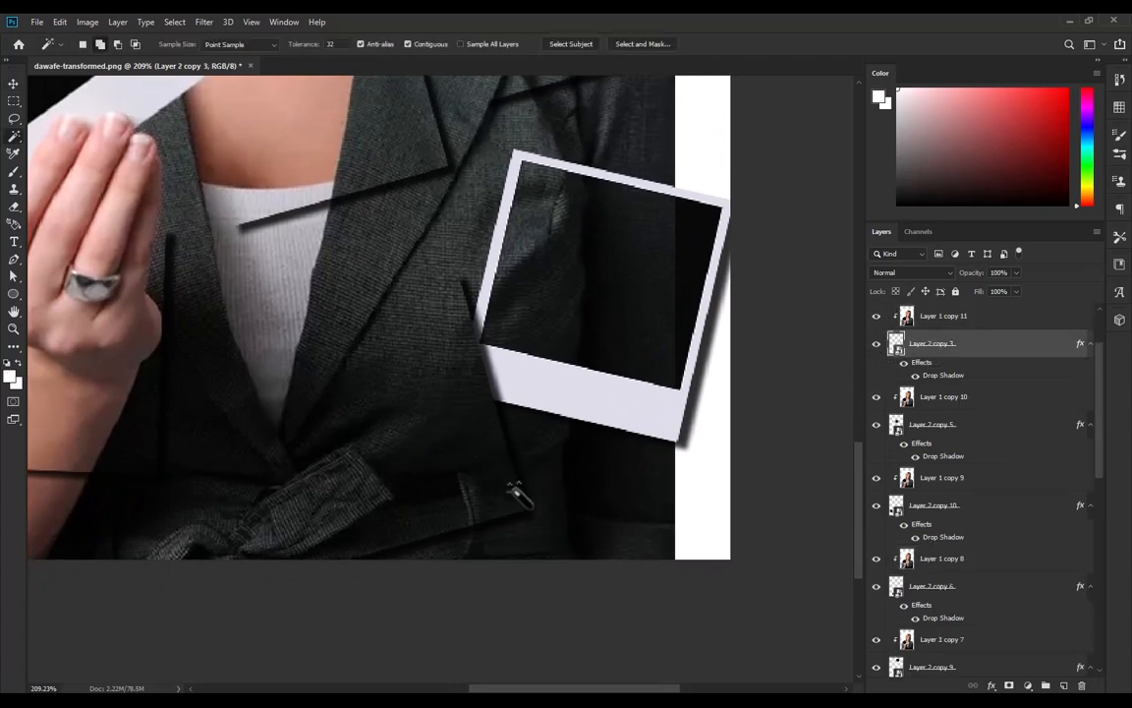
pyautogui.click(513, 489)
pyautogui.click(1013, 317)
pyautogui.click(1008, 685)
pyautogui.hotkey('ctrl', 'i')
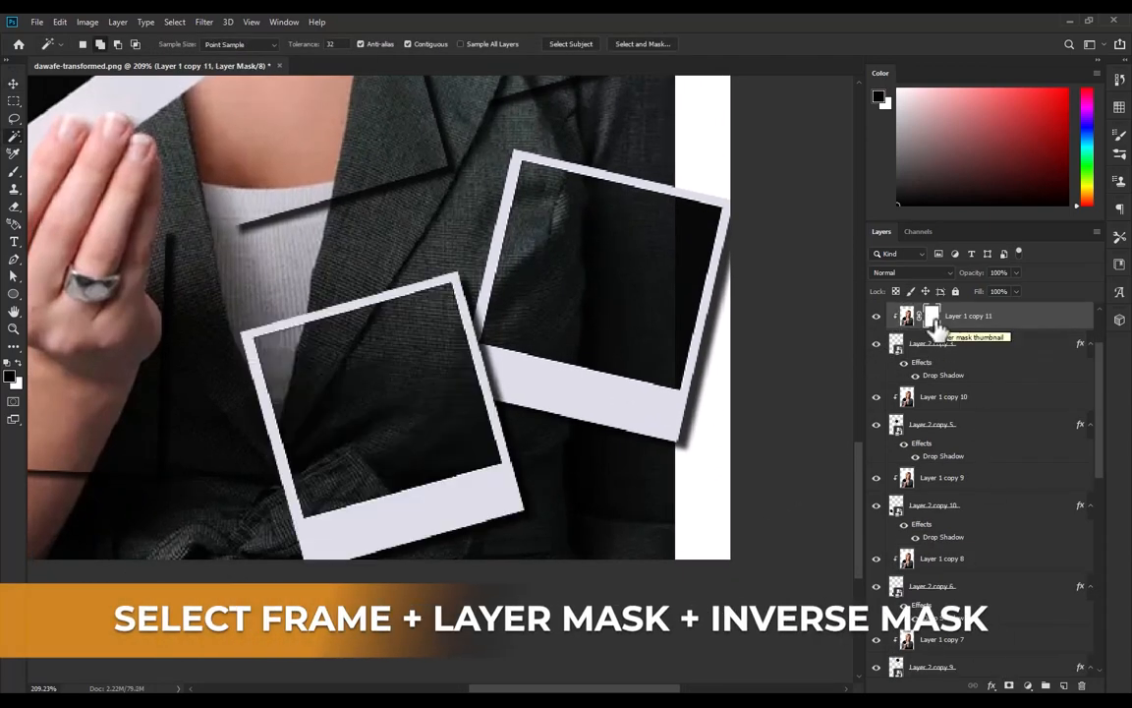
# Reveal the frame over the face by selecting Layer 2 copy 5's border and adding an inverted layer mask to Layer 1 copy 10
pyautogui.scroll(-4, 349, 291)
pyautogui.scroll(3, 349, 291)
pyautogui.moveTo(471, 225); pyautogui.dragTo(481, 373)
pyautogui.moveTo(521, 302); pyautogui.dragTo(569, 417)
pyautogui.click(945, 401)
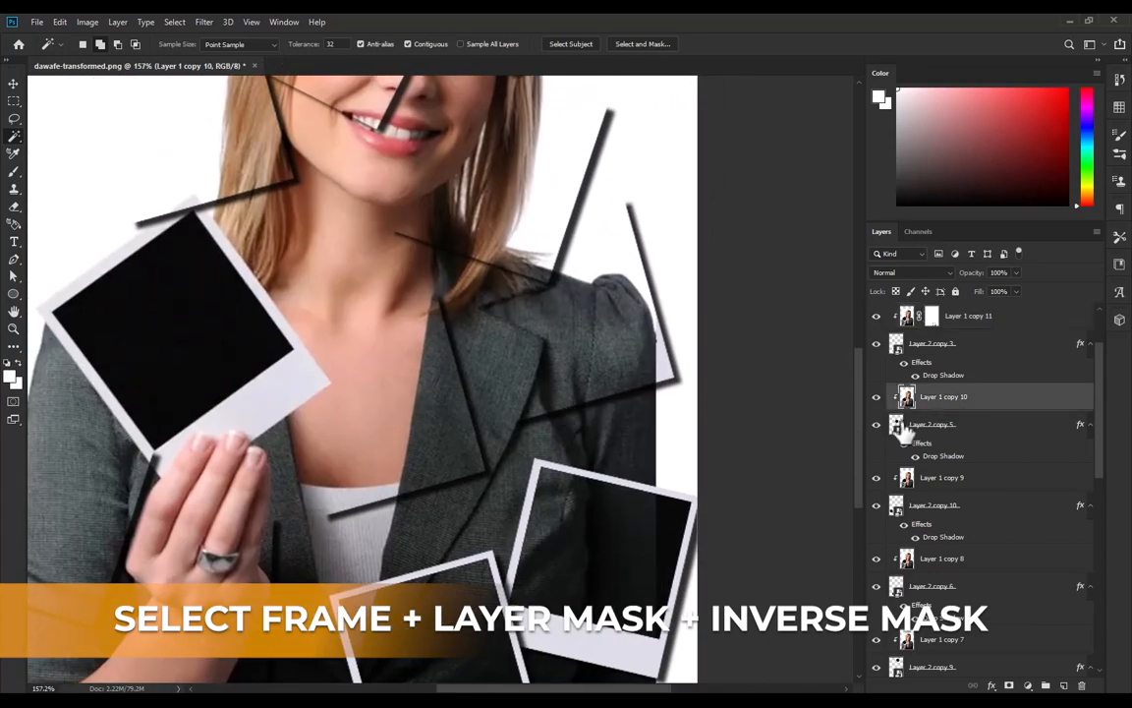
pyautogui.moveTo(451, 157); pyautogui.dragTo(518, 452)
pyautogui.click(516, 327)
pyautogui.click(958, 431)
pyautogui.hotkey('ctrl', 'd')
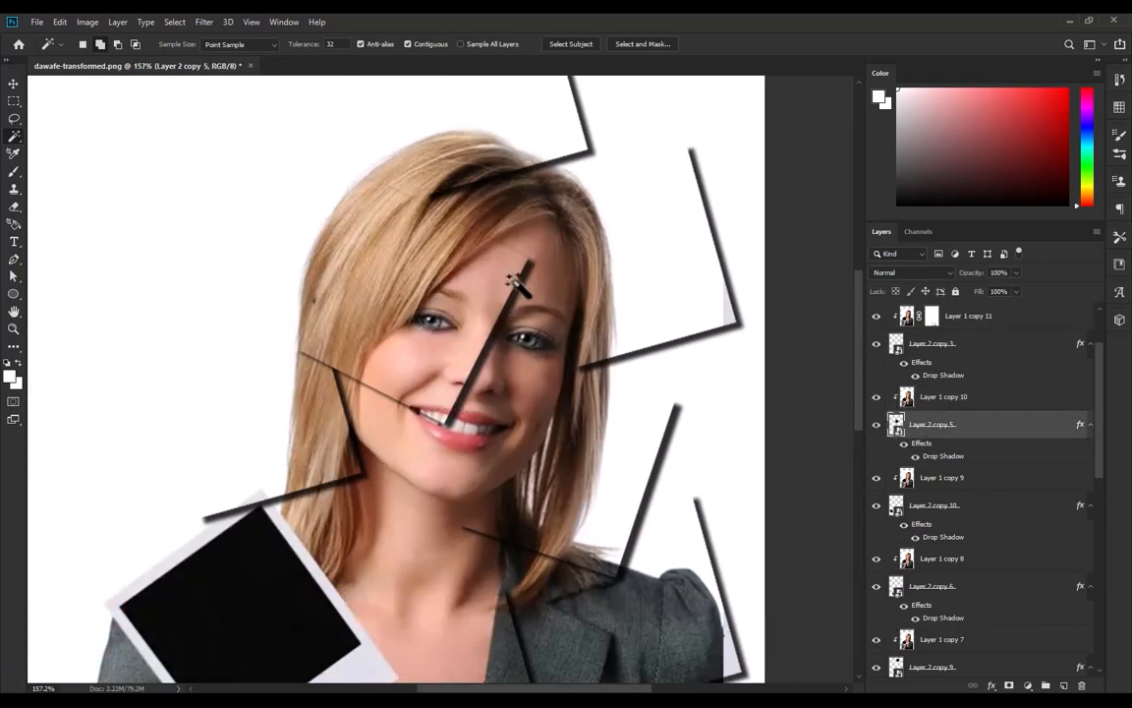
pyautogui.click(514, 281)
pyautogui.click(943, 398)
pyautogui.click(1009, 685)
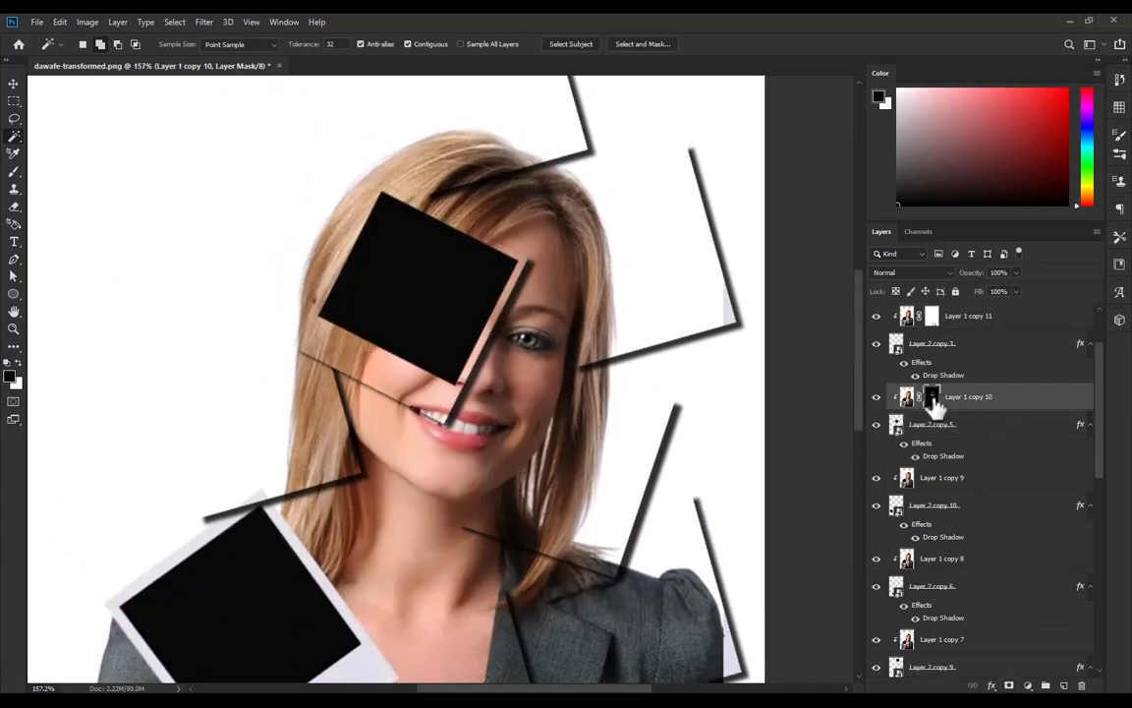
pyautogui.hotkey('ctrl', 'i')
# Reveal the frame beside the hair by selecting Layer 2 copy 4's border and adding an inverted layer mask to Layer 1 copy 6
pyautogui.scroll(-4, 796, 410)
pyautogui.scroll(4, 574, 469)
pyautogui.moveTo(574, 470); pyautogui.dragTo(634, 508)
pyautogui.press('v')
pyautogui.click(561, 481)
pyautogui.scroll(-2, 960, 595)
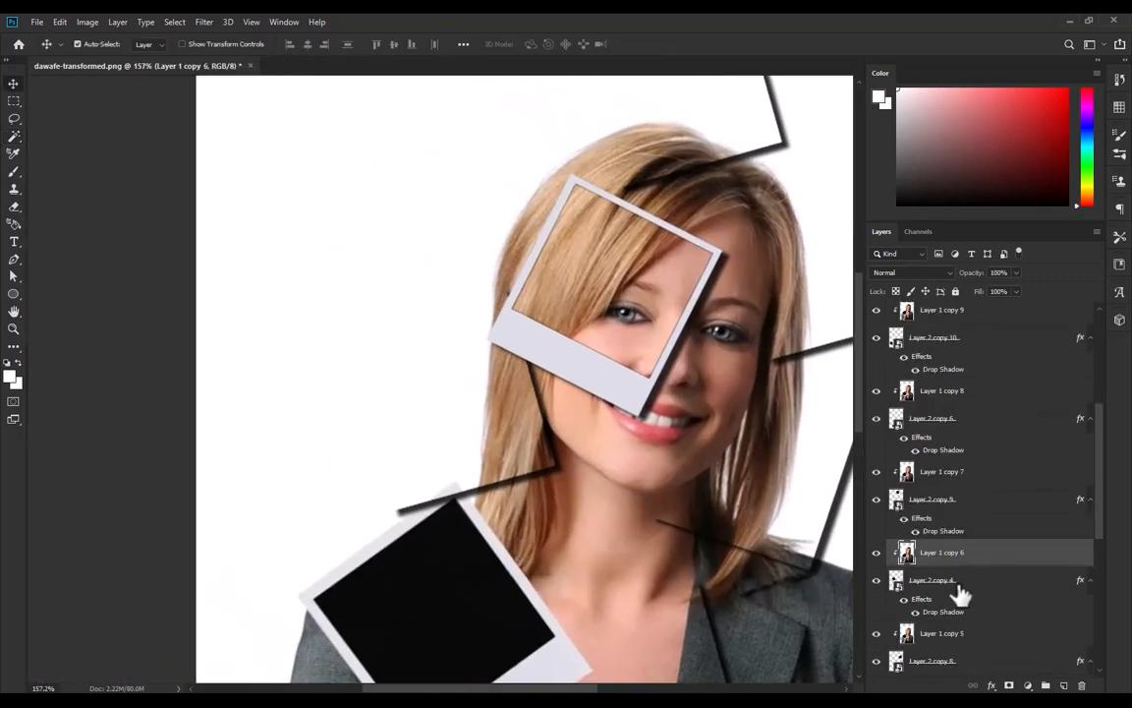
pyautogui.click(956, 584)
pyautogui.press('w')
pyautogui.click(503, 456)
pyautogui.click(939, 558)
pyautogui.click(1008, 685)
pyautogui.hotkey('ctrl', 'i')
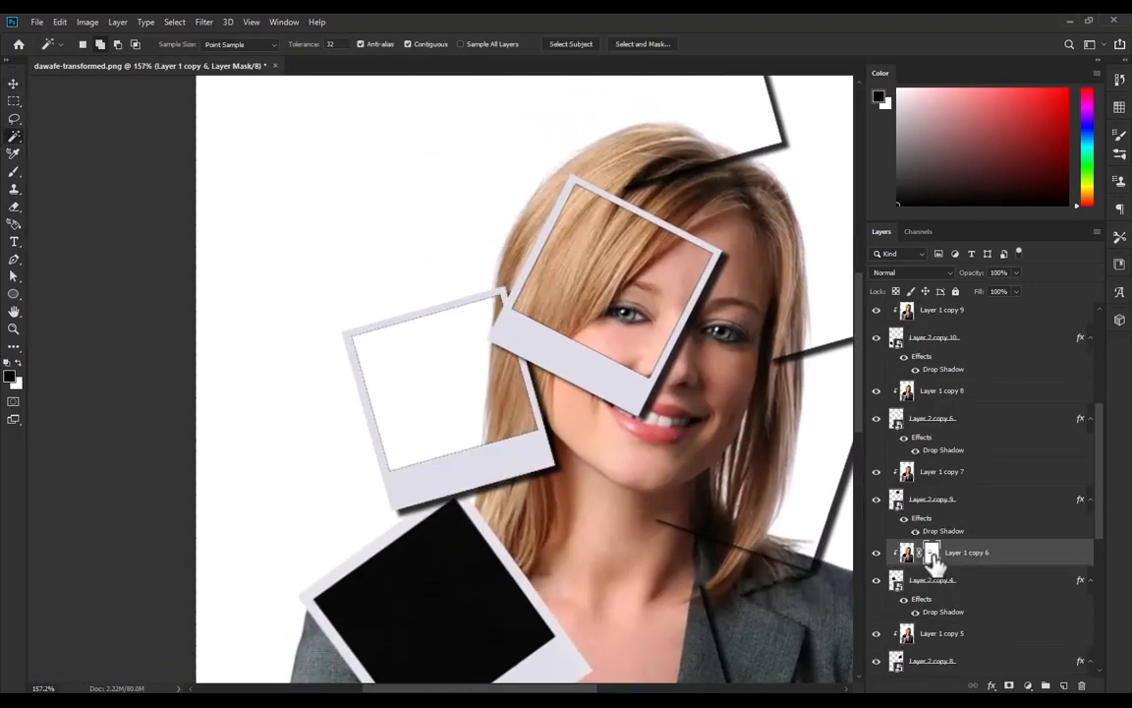
# Reveal the frame beside the mouth by selecting Layer 2 copy 11's border and adding an inverted layer mask to Layer 1 copy 4
pyautogui.scroll(-3, 627, 455)
pyautogui.scroll(4, 604, 534)
pyautogui.press('v')
pyautogui.click(615, 506)
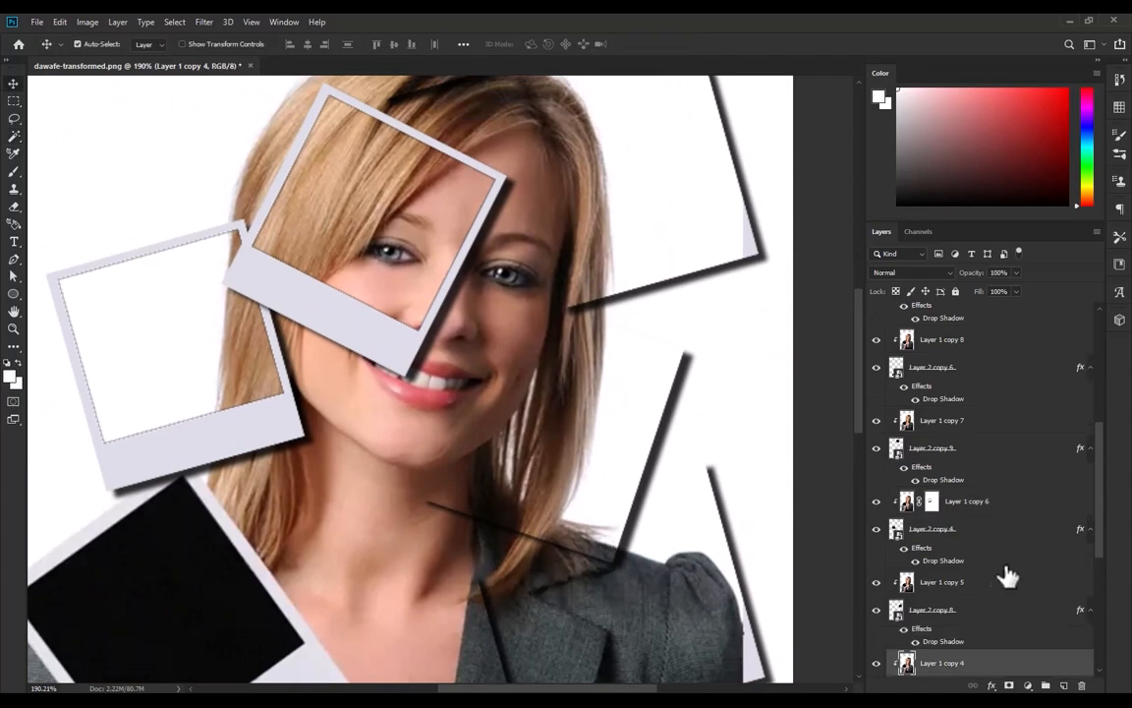
pyautogui.scroll(-2, 1005, 576)
pyautogui.click(963, 607)
pyautogui.press('w')
pyautogui.click(614, 535)
pyautogui.click(959, 585)
pyautogui.click(1008, 685)
pyautogui.hotkey('ctrl', 'i')
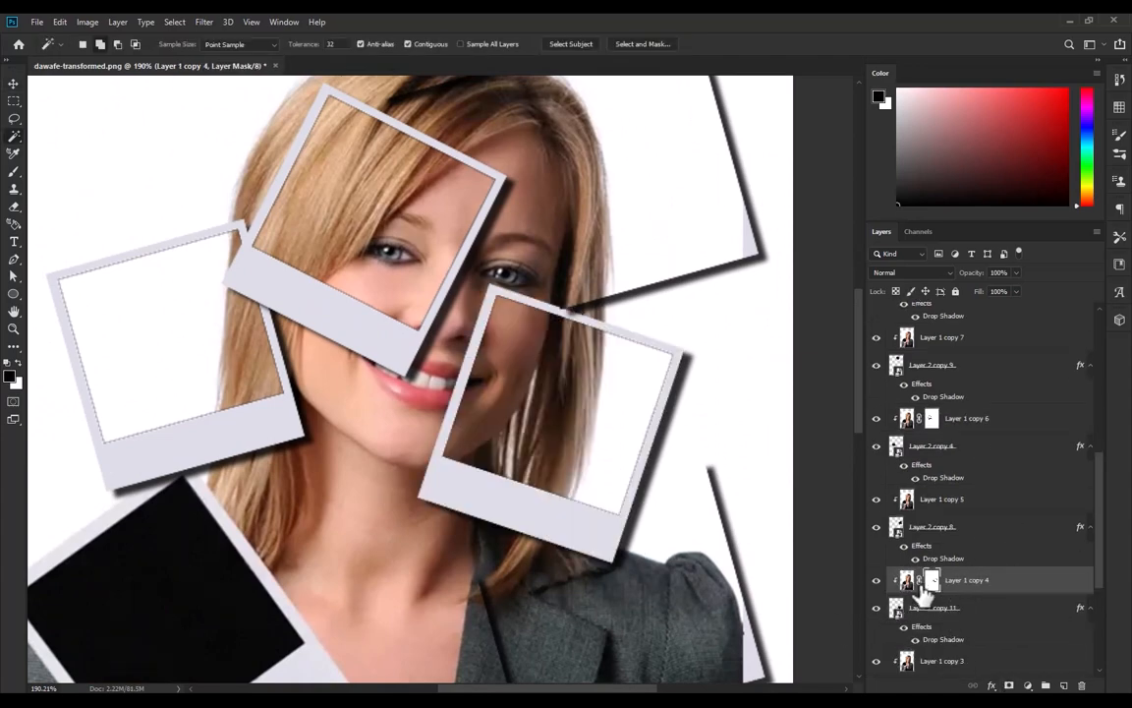
# Select Layer 2 copy 8's border with the Magic Wand and add an inverted layer mask of it to Layer 1 copy 5
pyautogui.scroll(-3, 629, 443)
pyautogui.scroll(2, 629, 438)
pyautogui.press('v')
pyautogui.click(902, 530)
pyautogui.press('w')
pyautogui.click(660, 395)
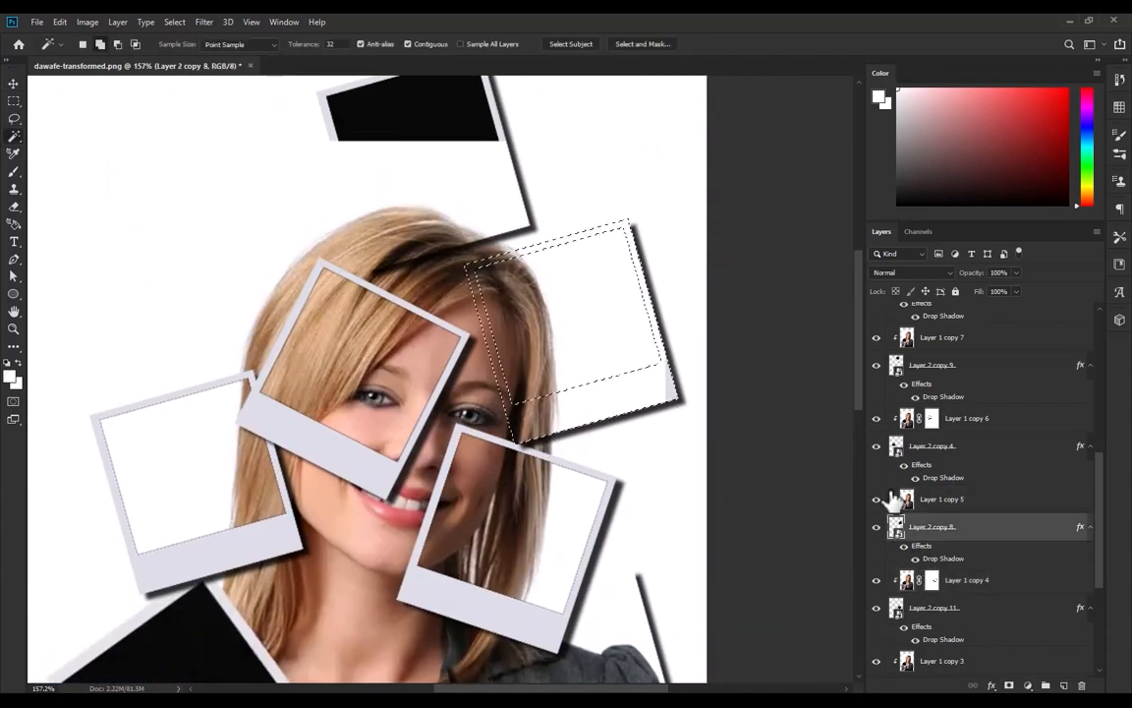
pyautogui.click(919, 499)
pyautogui.click(1009, 685)
pyautogui.hotkey('ctrl', 'i')
# Reveal the frame on the chest by selecting Layer 2 copy 7's border and adding an inverted layer mask to Layer 1 copy 12
pyautogui.scroll(-3, 497, 398)
pyautogui.scroll(2, 504, 396)
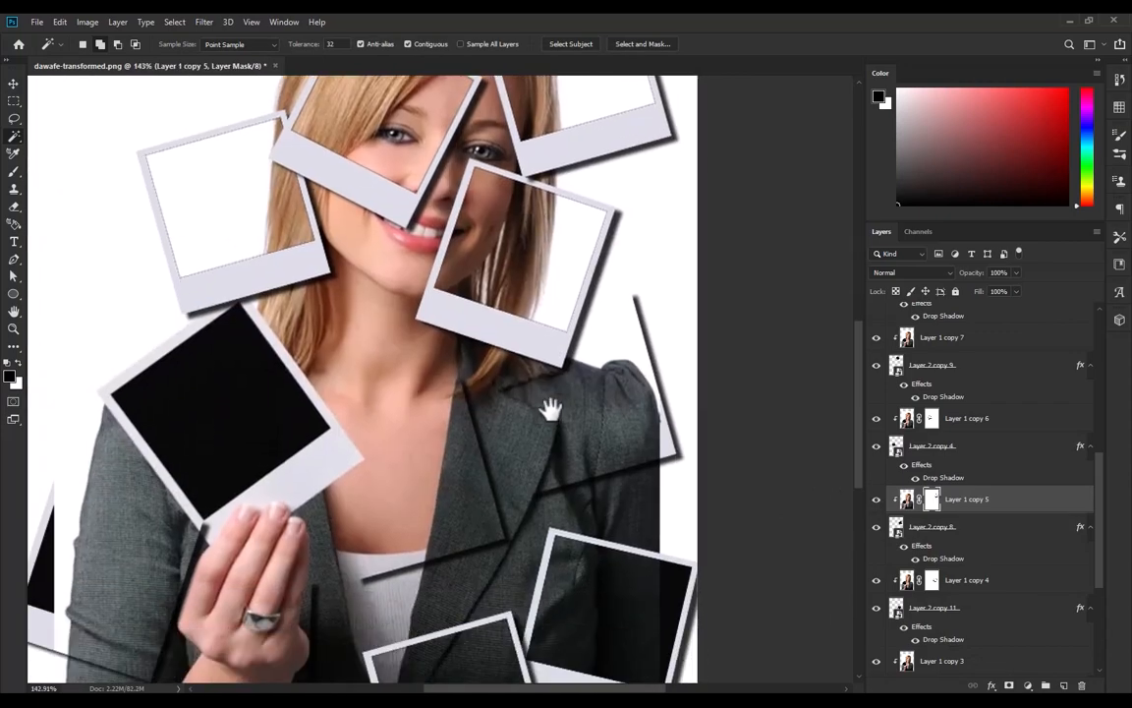
pyautogui.scroll(-5, 548, 404)
pyautogui.press('v')
pyautogui.click(553, 495)
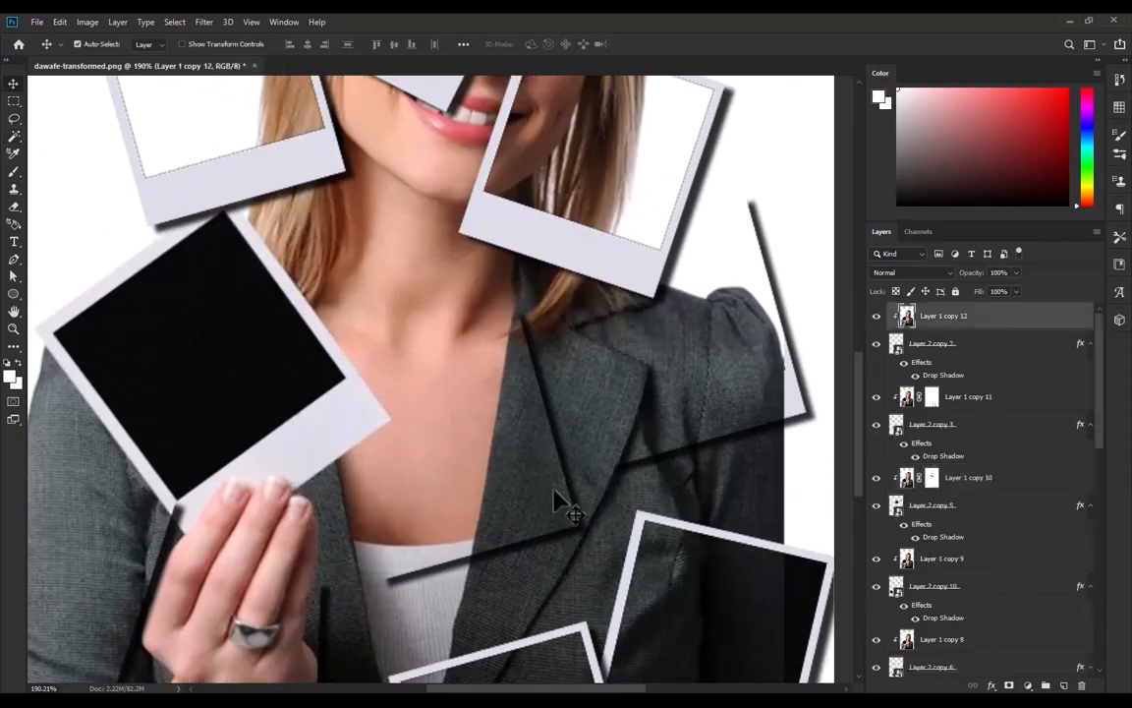
pyautogui.click(991, 346)
pyautogui.press('w')
pyautogui.click(554, 492)
pyautogui.click(958, 316)
pyautogui.click(1008, 685)
pyautogui.hotkey('ctrl', 'i')
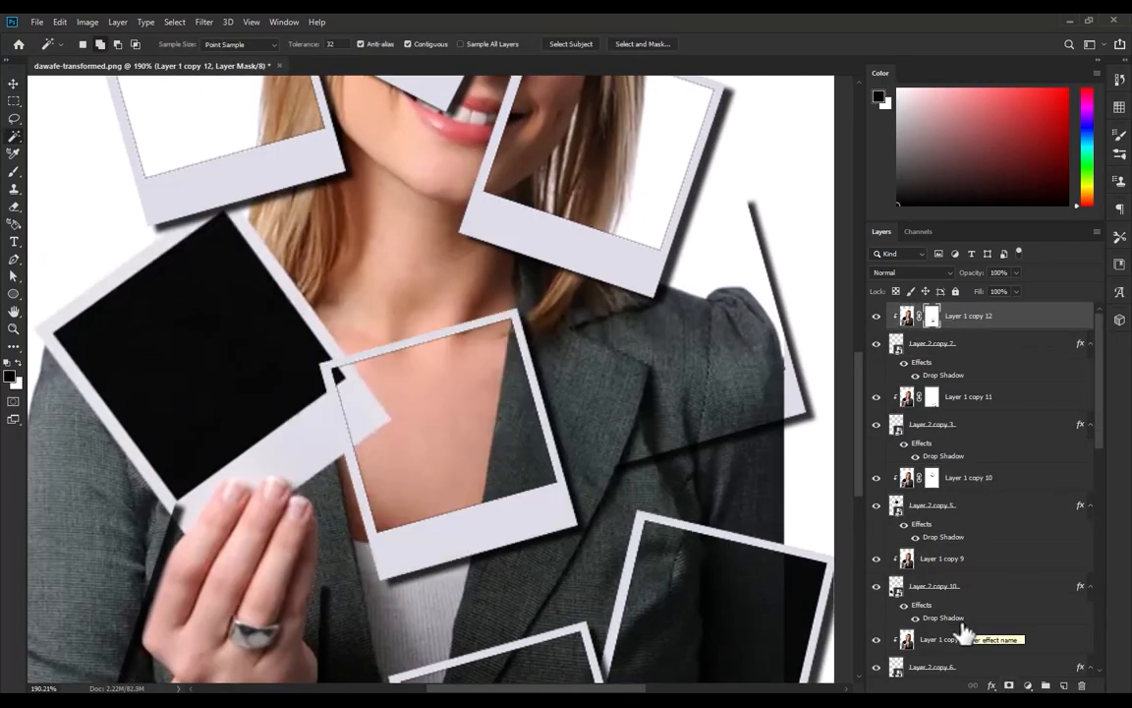
# Reveal the frame on the shoulder by selecting Layer 2 copy 2's border and adding an inverted layer mask to Layer 1 copy 3
pyautogui.press('v')
pyautogui.click(299, 465)
pyautogui.scroll(-2, 923, 587)
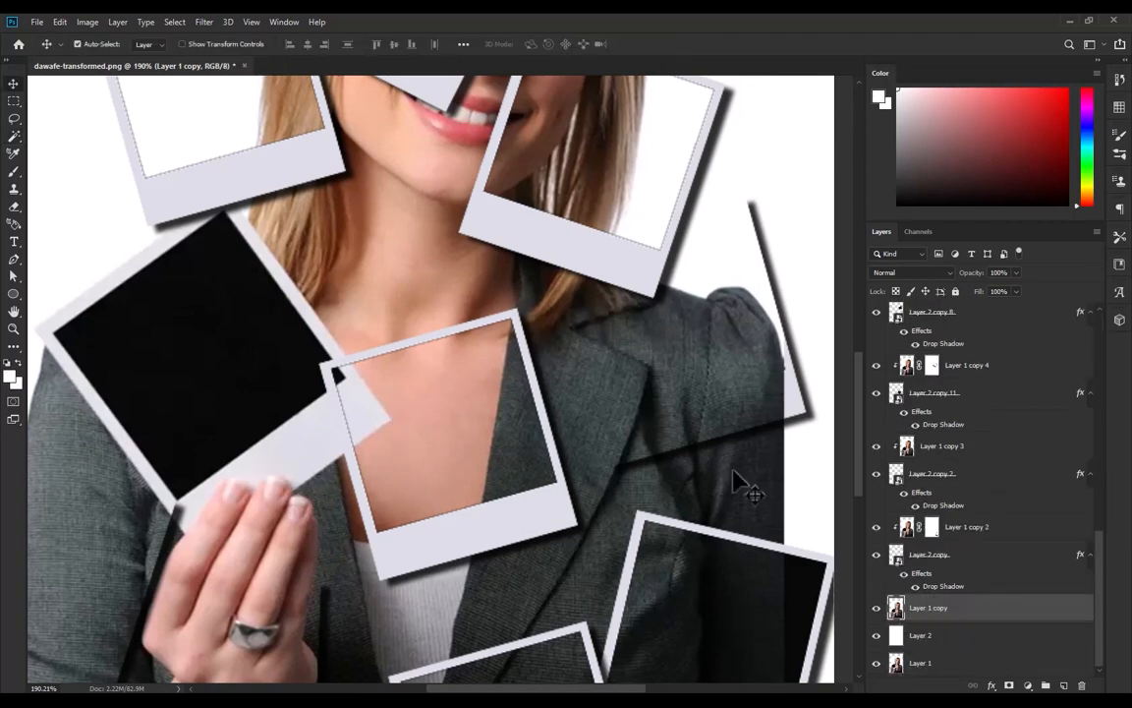
pyautogui.scroll(-3, 737, 473)
pyautogui.click(774, 420)
pyautogui.press('w')
pyautogui.click(775, 413)
pyautogui.click(964, 446)
pyautogui.click(1008, 685)
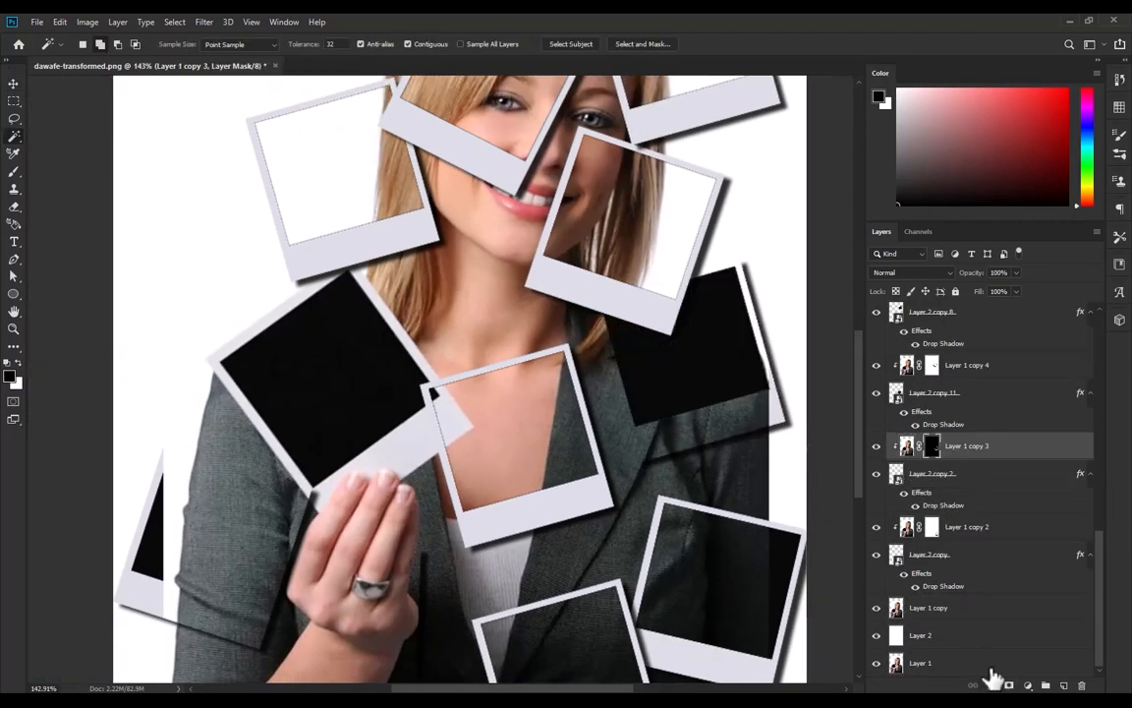
pyautogui.hotkey('ctrl', 'i')
# Reveal the frame over the wrist by selecting Layer 2 copy 6's border and adding an inverted layer mask to Layer 1 copy 8
pyautogui.scroll(-3, 422, 423)
pyautogui.scroll(4, 500, 327)
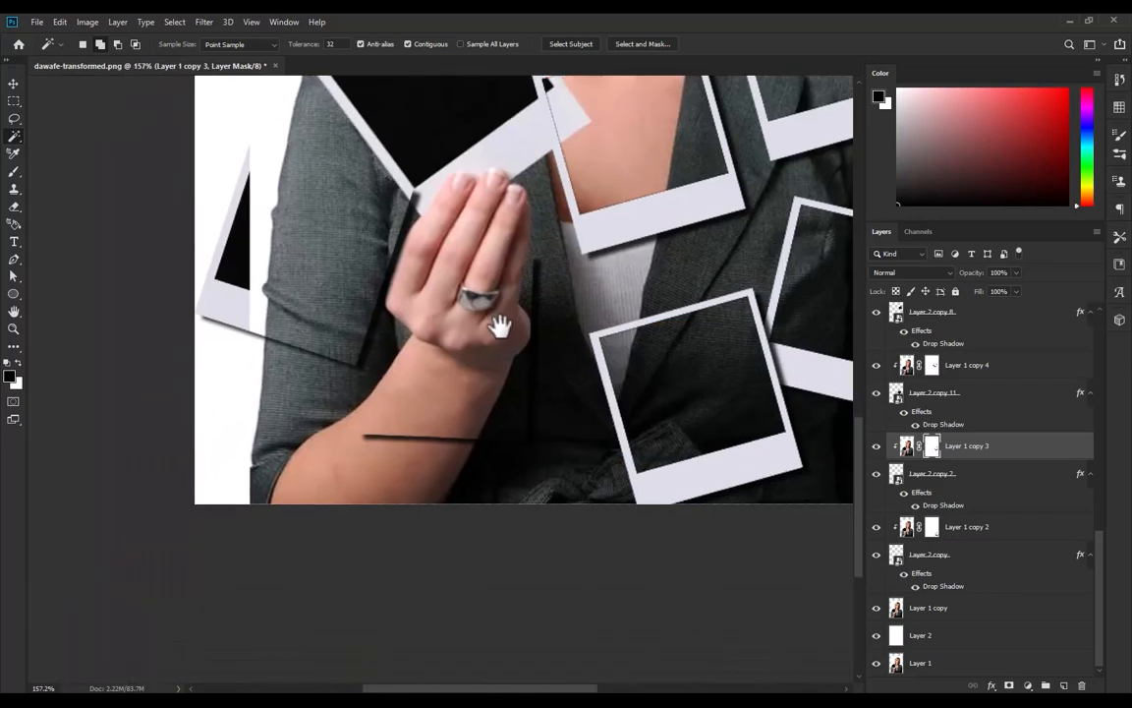
pyautogui.scroll(6, 471, 377)
pyautogui.press('v')
pyautogui.click(506, 468)
pyautogui.click(953, 377)
pyautogui.press('w')
pyautogui.click(554, 470)
pyautogui.click(942, 343)
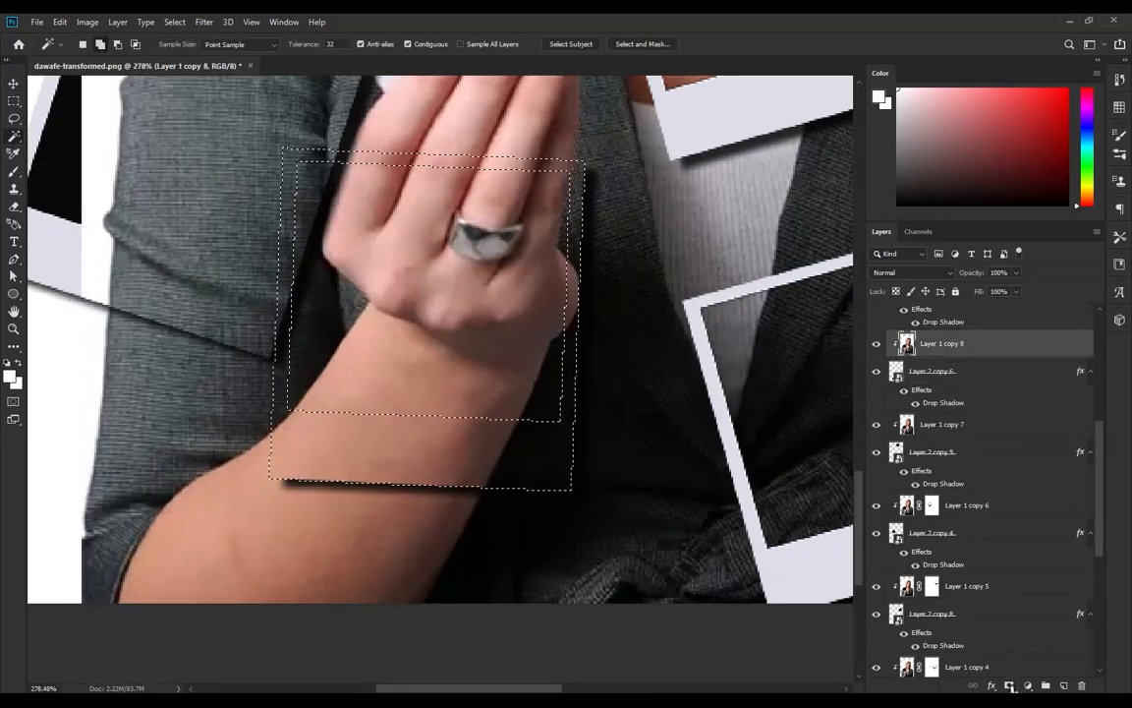
pyautogui.click(1009, 685)
# Reveal the frame on the sleeve by selecting Layer 2 copy 10's border and adding an inverted layer mask to Layer 1 copy 9
pyautogui.scroll(-4, 442, 382)
pyautogui.moveTo(173, 233); pyautogui.dragTo(416, 369)
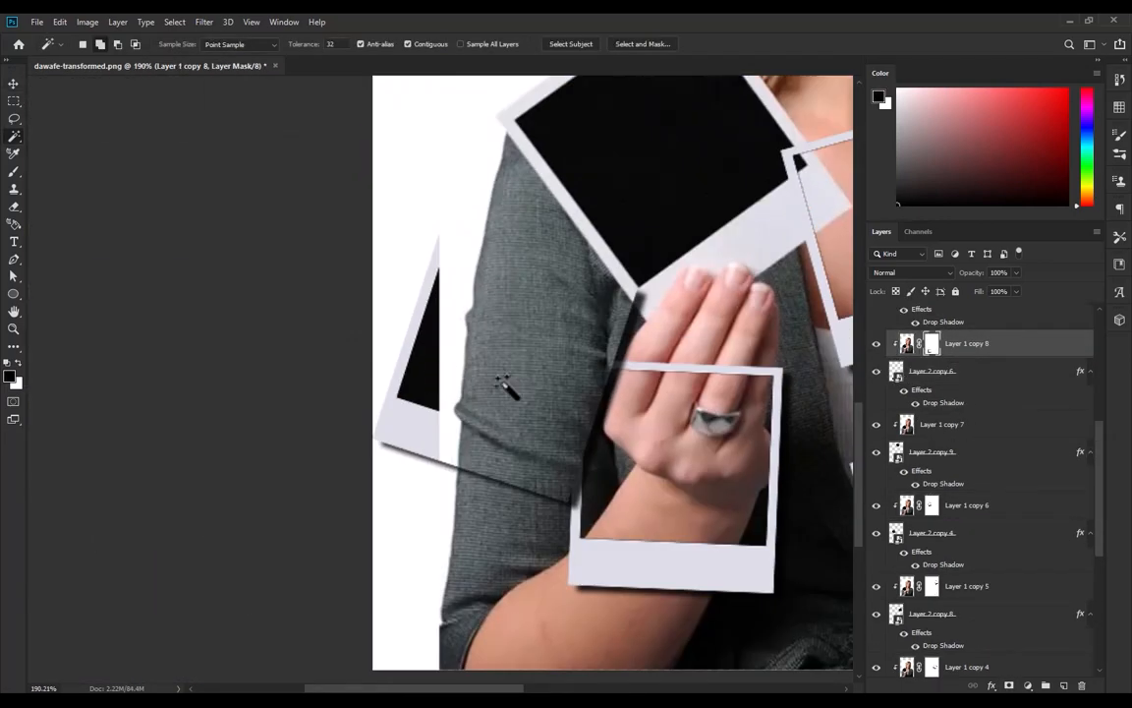
pyautogui.press('v')
pyautogui.click(425, 428)
pyautogui.scroll(1, 932, 454)
pyautogui.press('w')
pyautogui.click(413, 430)
pyautogui.click(978, 349)
pyautogui.click(1010, 685)
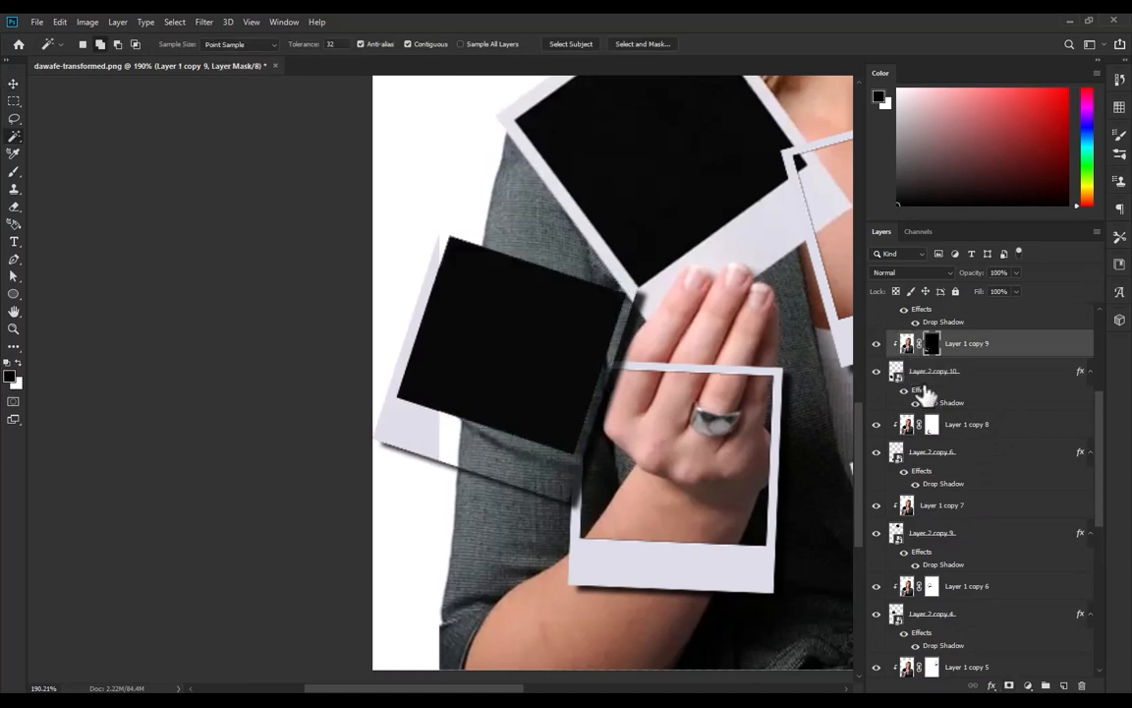
pyautogui.hotkey('ctrl', 'i')
# On Layer 1 copy 7, fill the black area inside the topmost frame with white using a rectangular selection, then deselect
pyautogui.scroll(-10, 711, 394)
pyautogui.scroll(4, 490, 462)
pyautogui.scroll(-2, 430, 480)
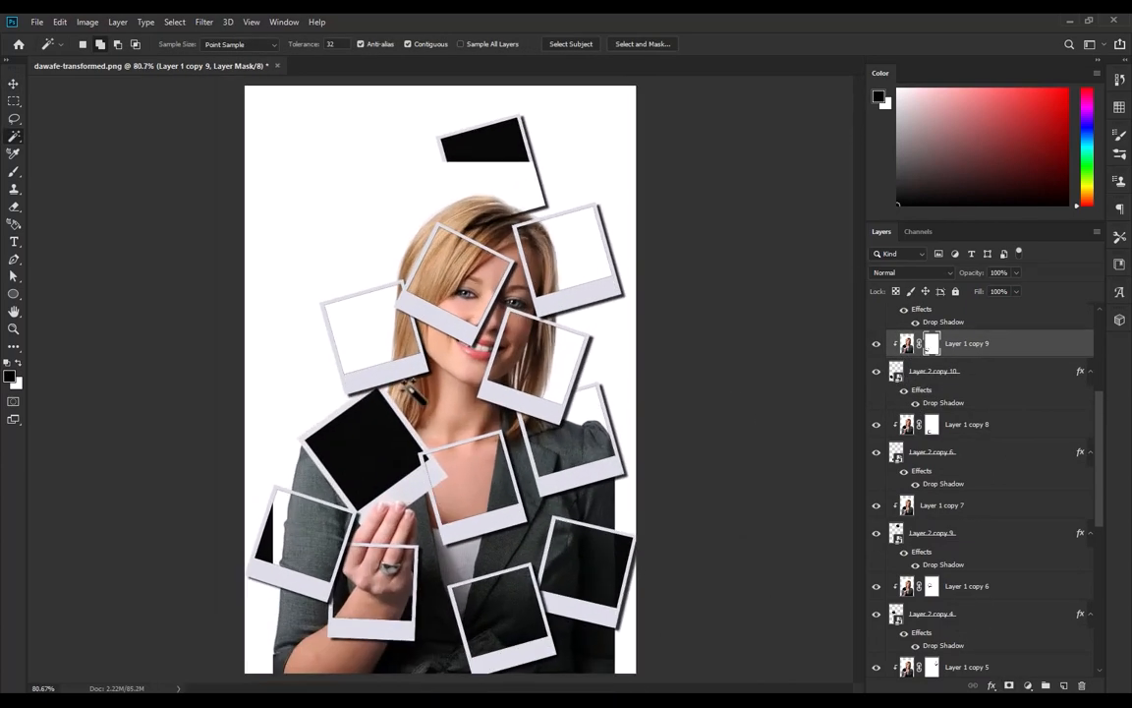
pyautogui.scroll(1, 413, 384)
pyautogui.press('v')
pyautogui.click(501, 153)
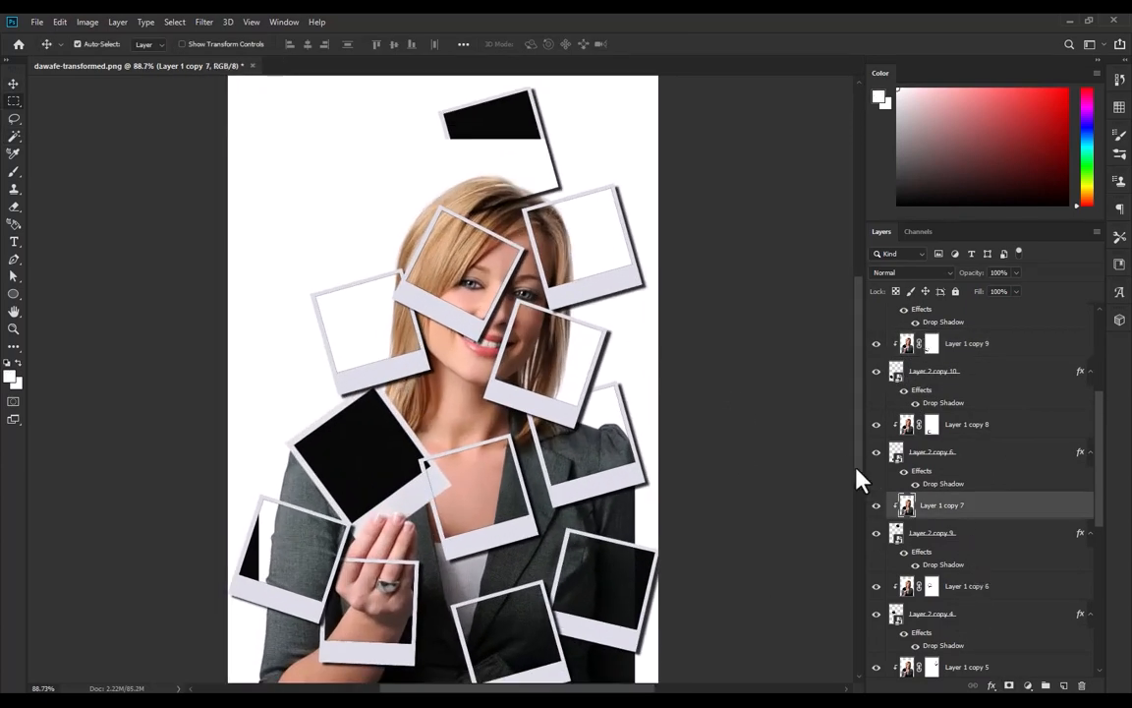
pyautogui.moveTo(472, 124); pyautogui.dragTo(500, 242)
pyautogui.moveTo(442, 198); pyautogui.dragTo(596, 268)
pyautogui.press('i')
pyautogui.hotkey('alt', 'BackSpace')
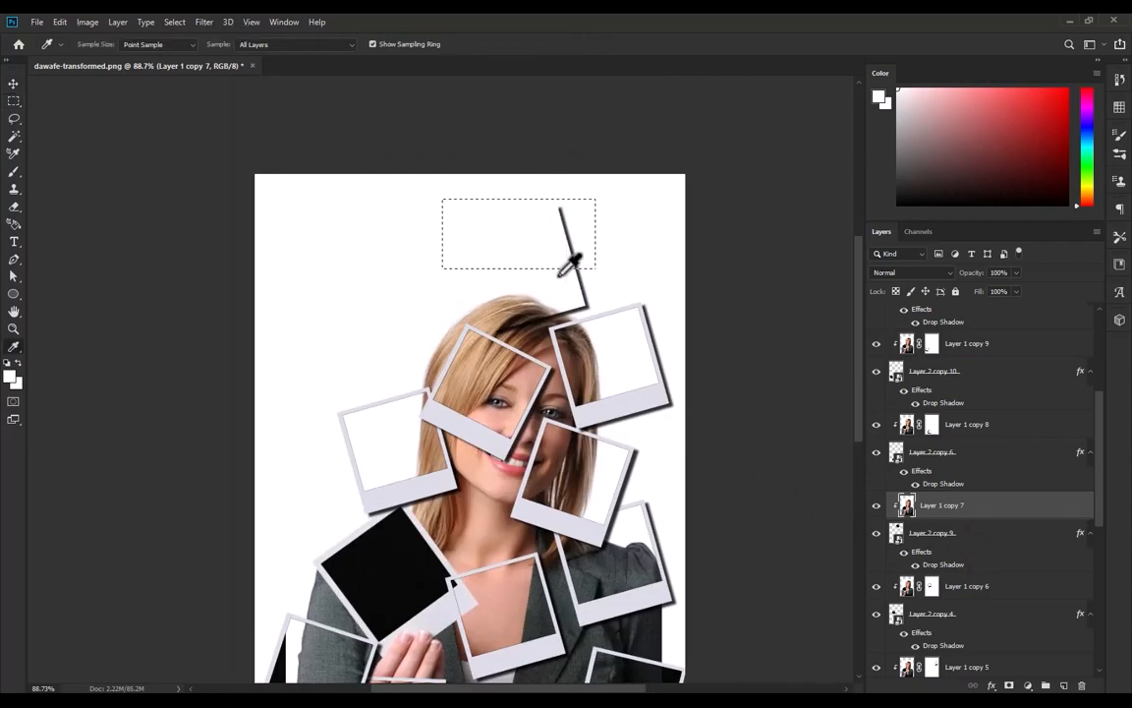
pyautogui.hotkey('ctrl', 'd')
# On Layer 1 copy 9, fill the black strip inside the sleeve frame with white using a rectangular selection, then deselect
pyautogui.scroll(-4, 433, 456)
pyautogui.scroll(11, 362, 483)
pyautogui.moveTo(362, 483); pyautogui.dragTo(473, 420)
pyautogui.press('v')
pyautogui.click(366, 439)
pyautogui.scroll(1, 349, 438)
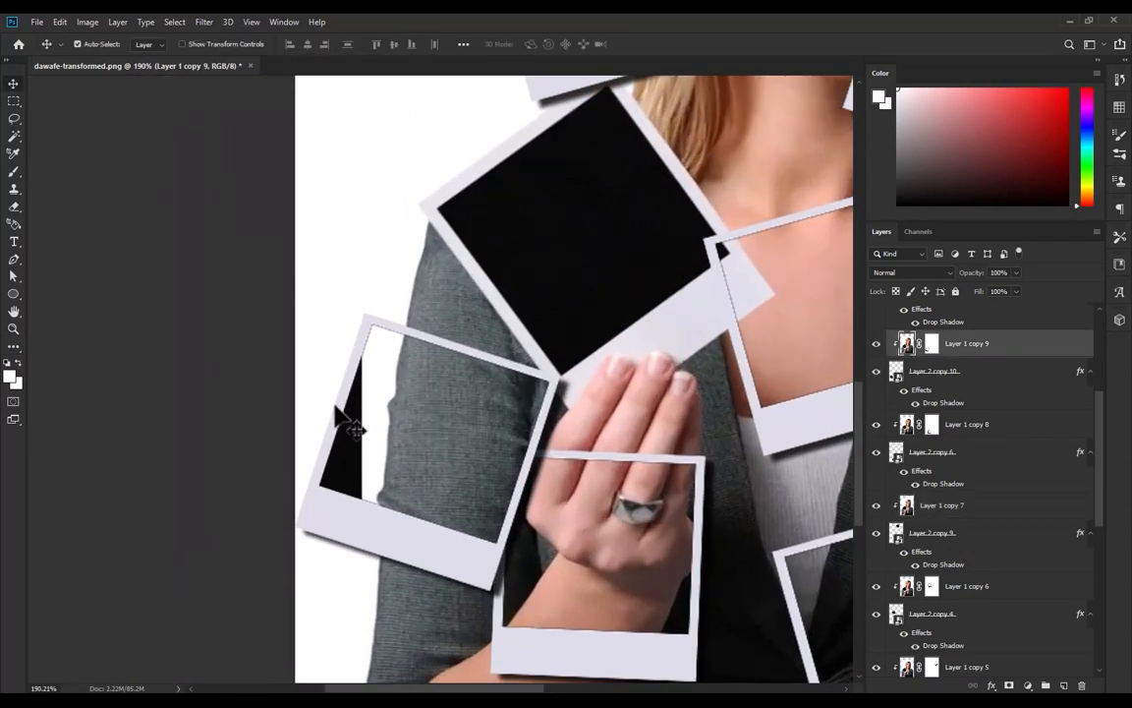
pyautogui.scroll(1, 352, 425)
pyautogui.press('m')
pyautogui.moveTo(291, 307); pyautogui.dragTo(373, 588)
pyautogui.press('i')
pyautogui.hotkey('alt', 'BackSpace')
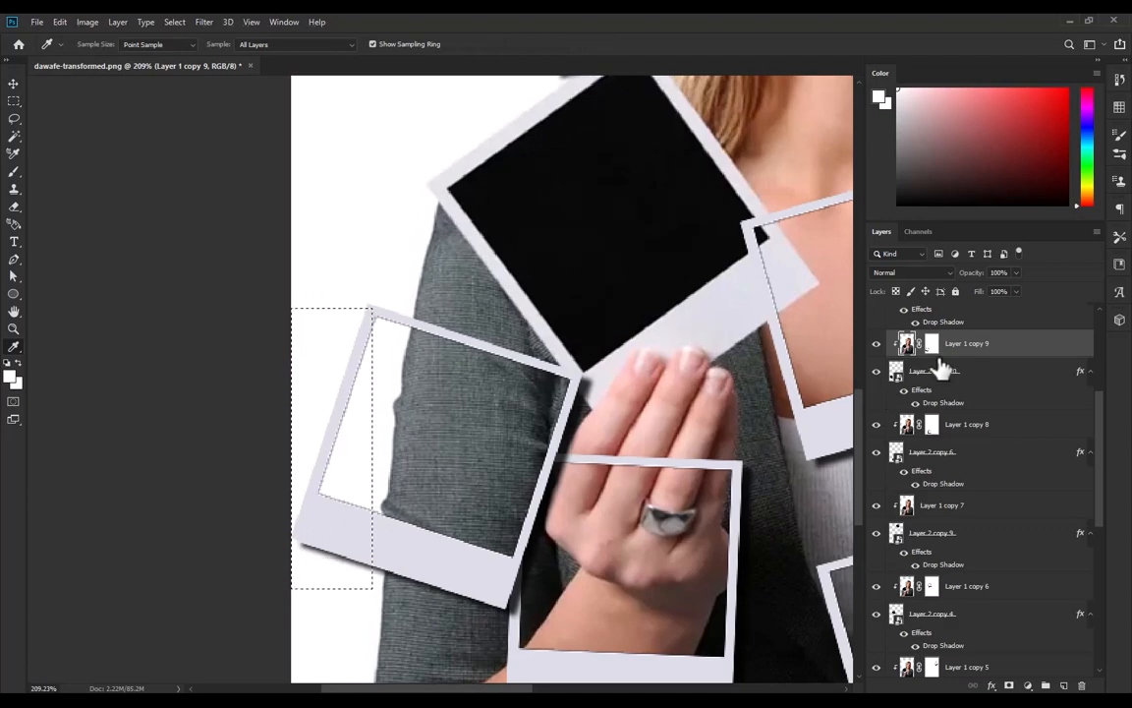
pyautogui.hotkey('ctrl', 'd')
# Select Layer 1 copy and start a Pen tool path along the raised hand's outer edge up to the held polaroid
pyautogui.scroll(-6, 780, 281)
pyautogui.moveTo(781, 280); pyautogui.dragTo(684, 356)
pyautogui.scroll(5, 365, 550)
pyautogui.moveTo(365, 550); pyautogui.dragTo(394, 331)
pyautogui.scroll(-5, 398, 325)
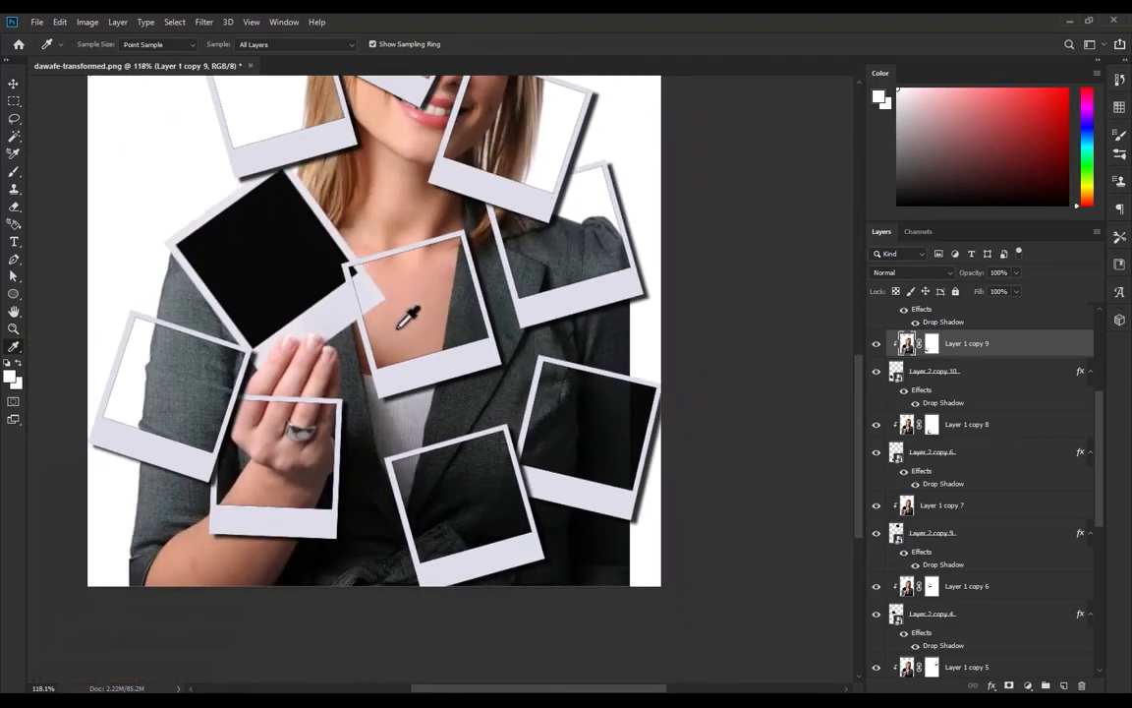
pyautogui.press('v')
pyautogui.scroll(-3, 404, 346)
pyautogui.scroll(8, 393, 462)
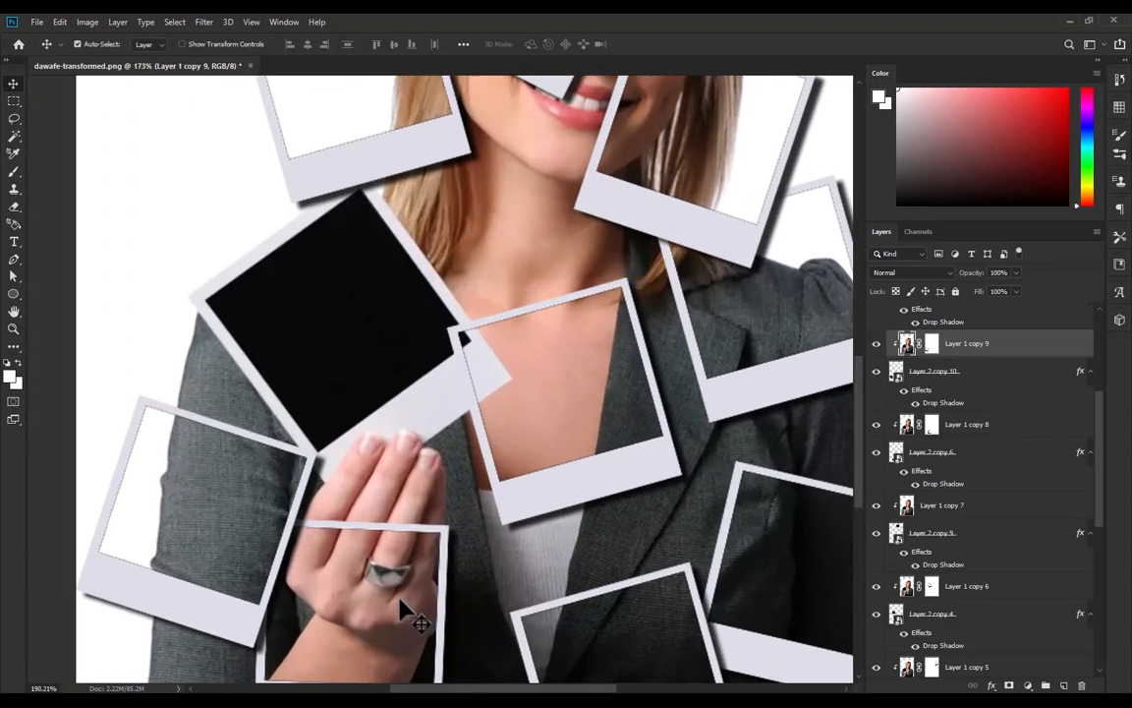
pyautogui.scroll(1, 400, 600)
pyautogui.moveTo(441, 592); pyautogui.dragTo(439, 397)
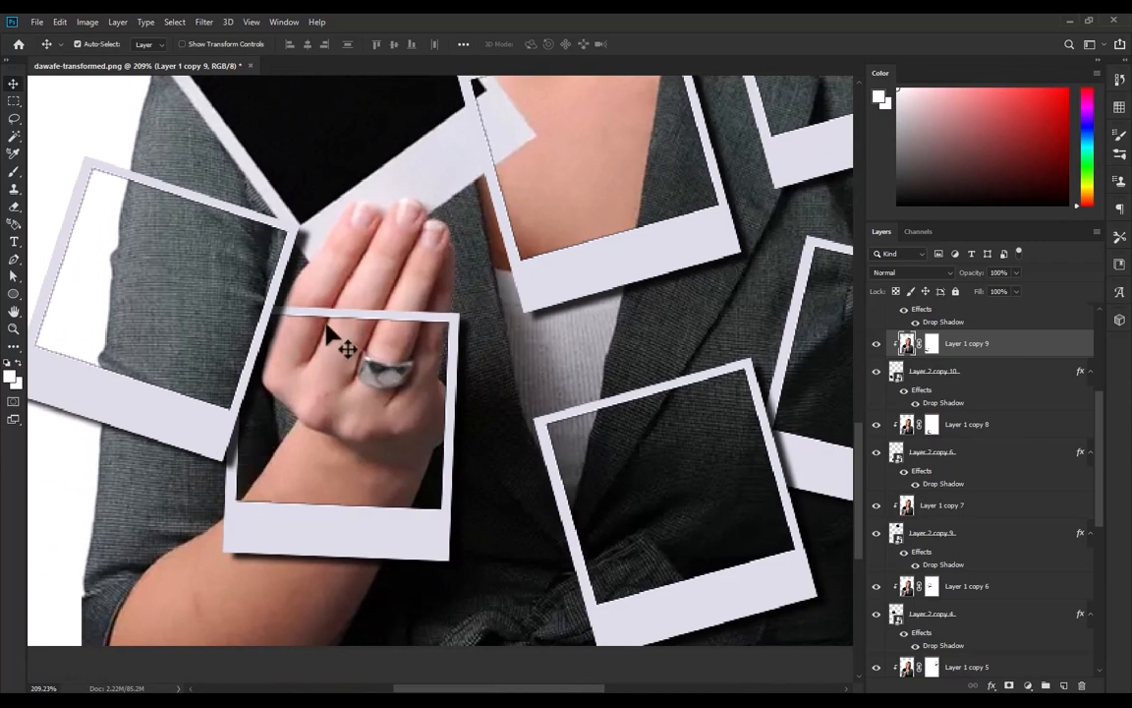
pyautogui.click(374, 293)
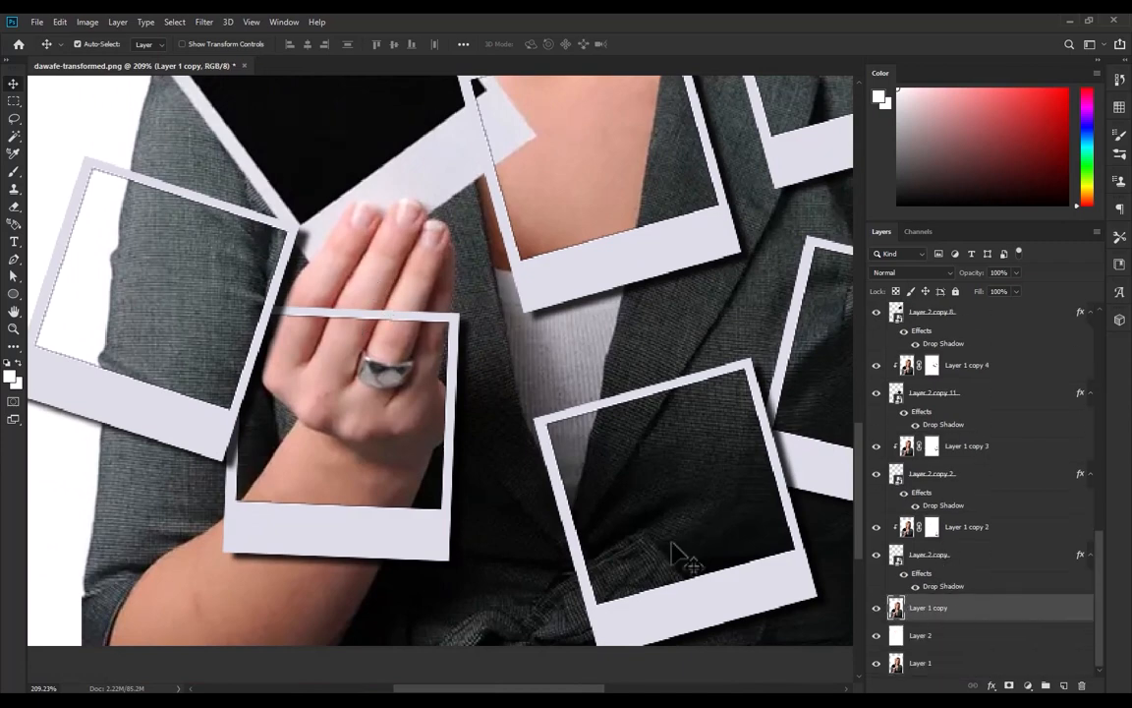
pyautogui.scroll(3, 439, 391)
pyautogui.press('p')
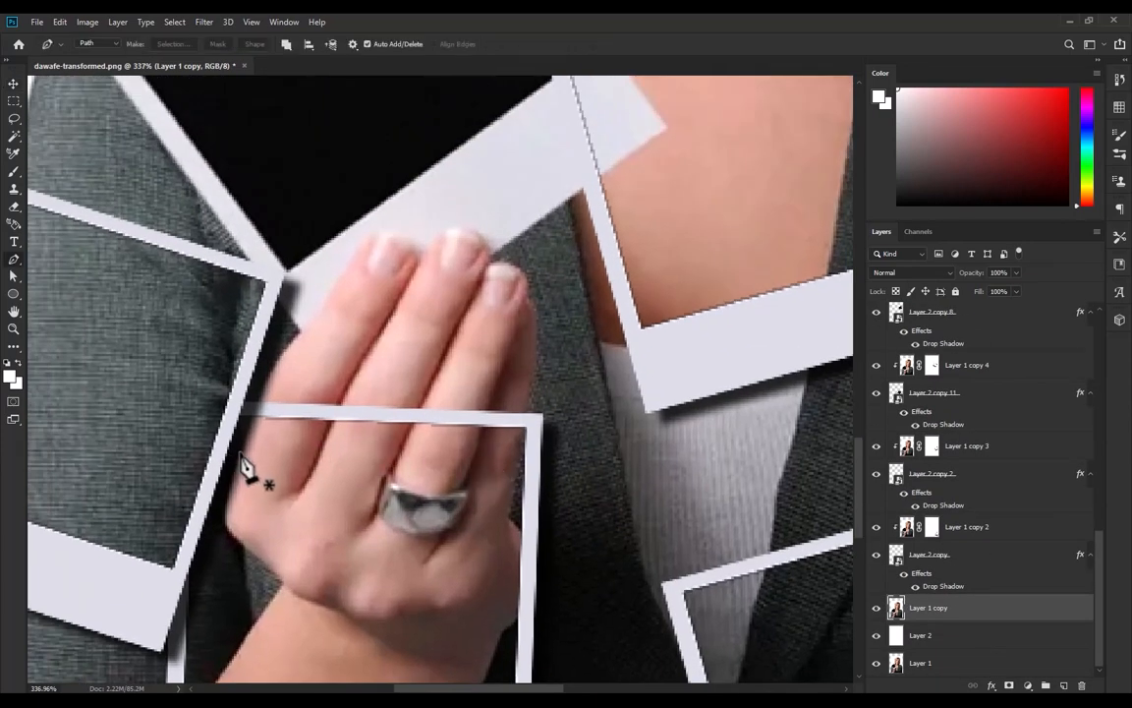
pyautogui.scroll(3, 292, 385)
pyautogui.moveTo(278, 358); pyautogui.dragTo(311, 324)
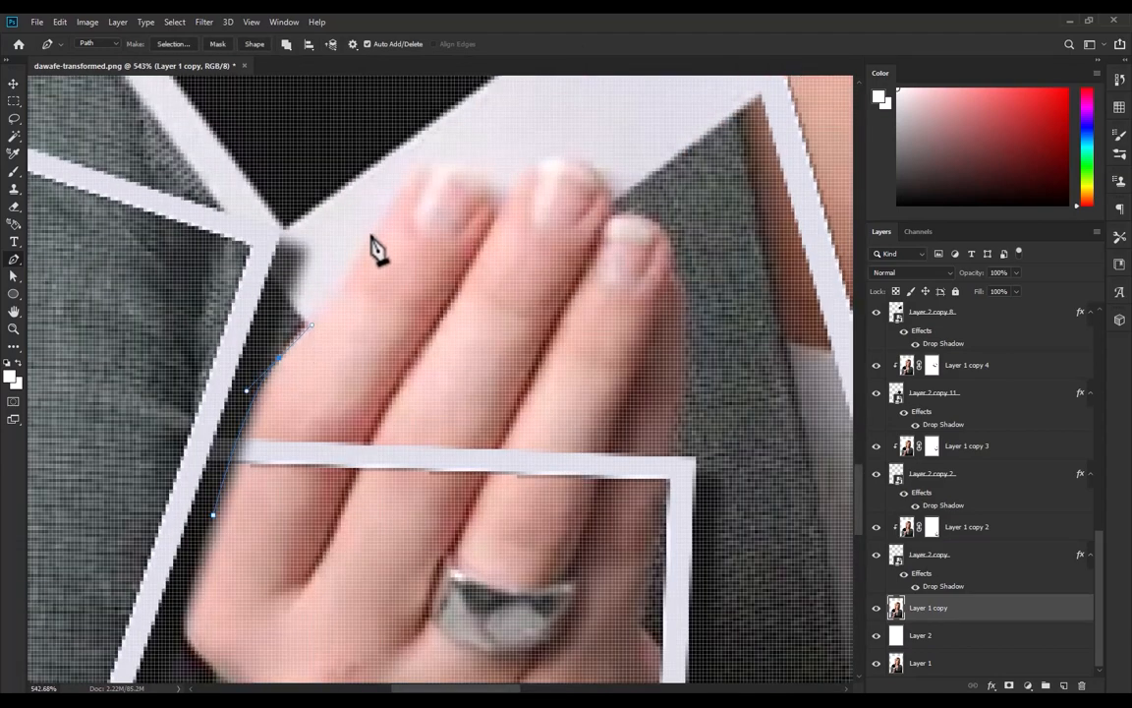
pyautogui.moveTo(373, 226); pyautogui.dragTo(390, 198)
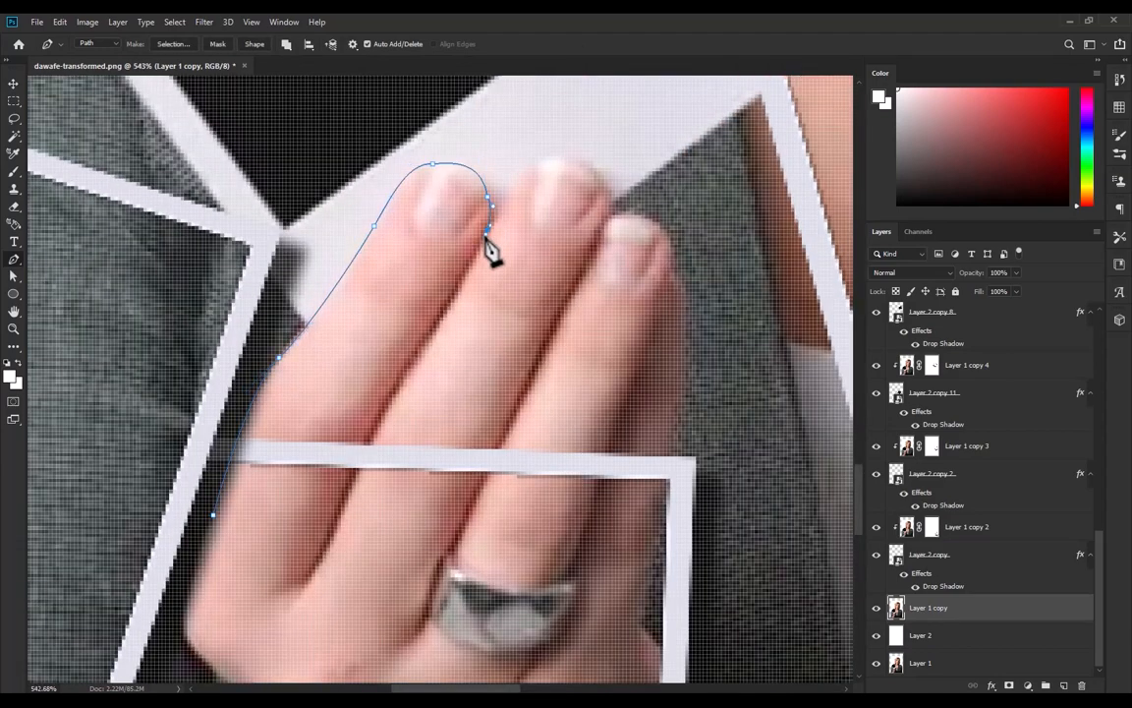
pyautogui.scroll(-5, 643, 193)
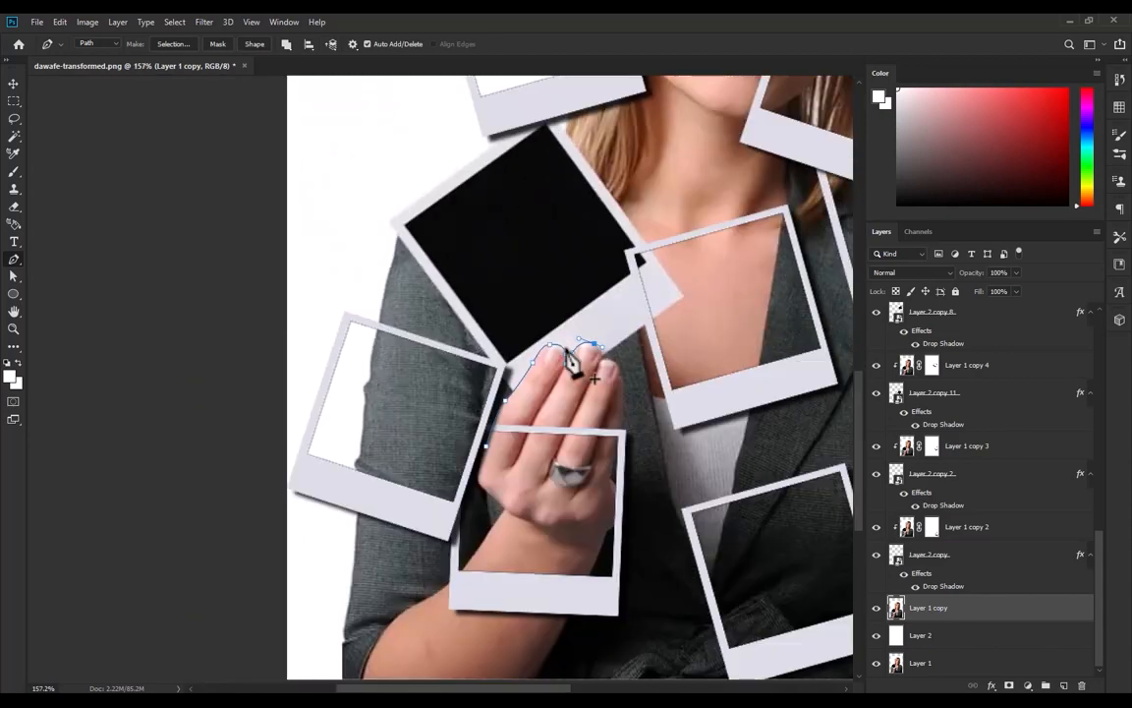
pyautogui.scroll(3, 606, 341)
pyautogui.moveTo(404, 262); pyautogui.dragTo(426, 412)
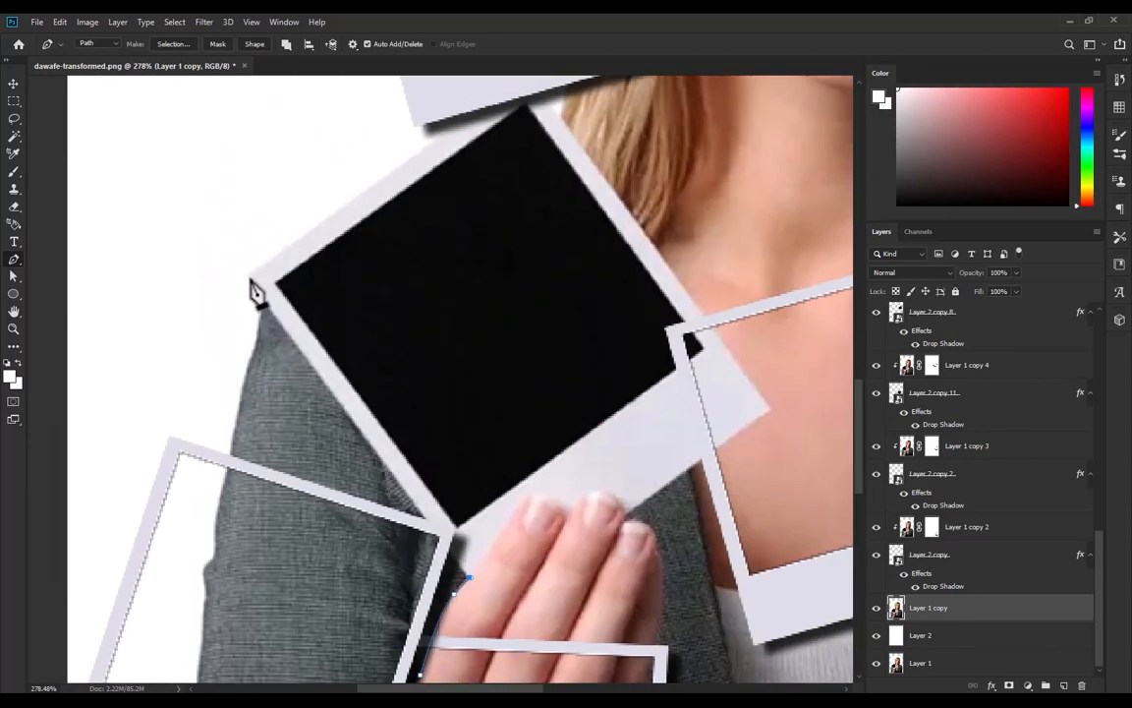
# Continue the path around the outer corners of the held black polaroid and back to the fingertips
pyautogui.click(249, 278)
pyautogui.moveTo(521, 141); pyautogui.dragTo(500, 226)
pyautogui.click(506, 165)
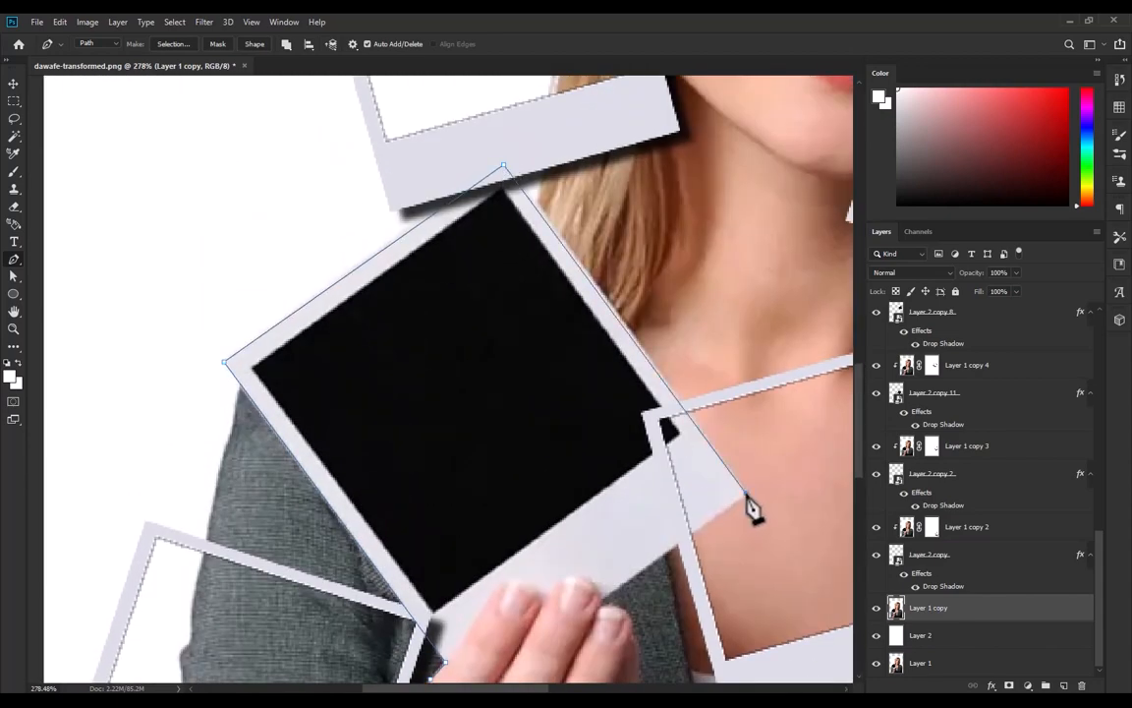
pyautogui.scroll(5, 571, 447)
pyautogui.click(562, 427)
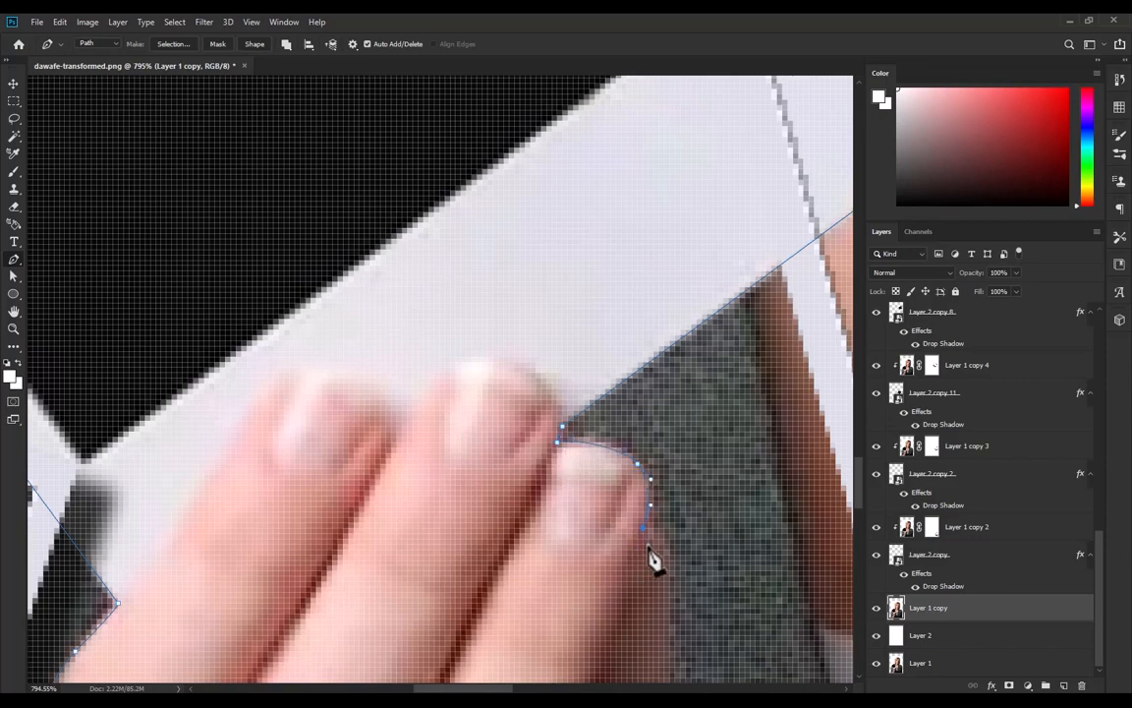
# Trace the path down the fingers, around the back of the hand to the wrist, and close it at its starting point
pyautogui.moveTo(647, 547); pyautogui.dragTo(654, 544)
pyautogui.moveTo(664, 600); pyautogui.dragTo(620, 266)
pyautogui.scroll(-1, 620, 266)
pyautogui.moveTo(596, 477); pyautogui.dragTo(580, 521)
pyautogui.scroll(-5, 582, 515)
pyautogui.moveTo(637, 422); pyautogui.dragTo(638, 133)
pyautogui.scroll(3, 589, 285)
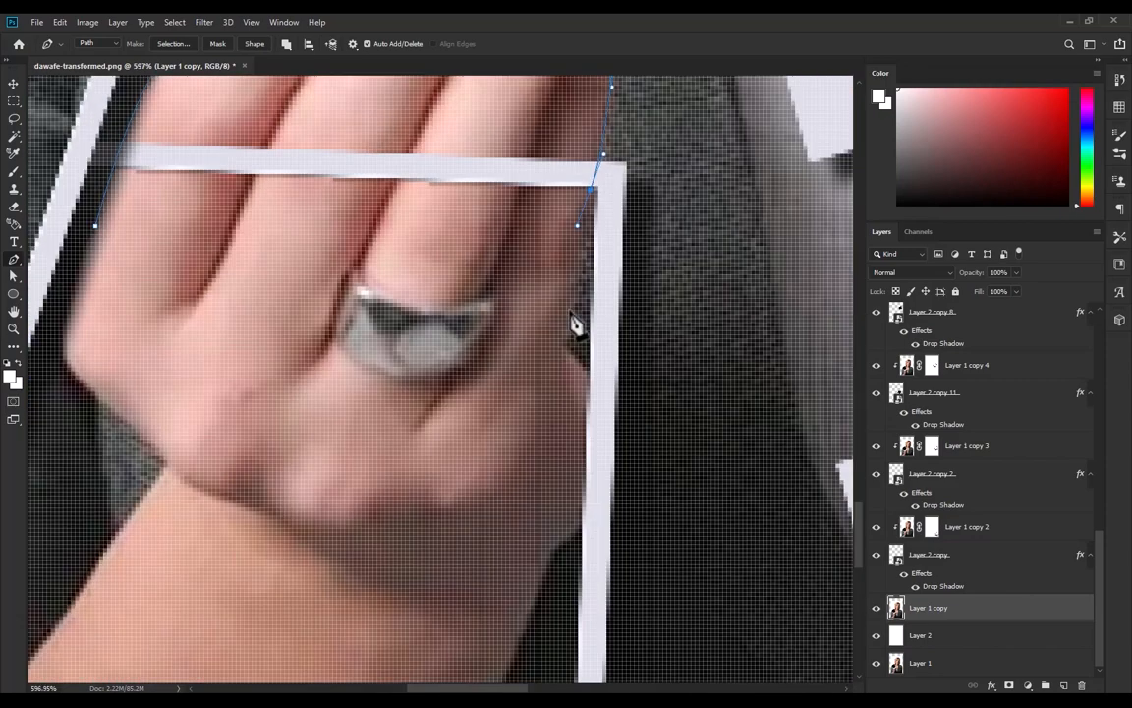
pyautogui.scroll(-3, 569, 361)
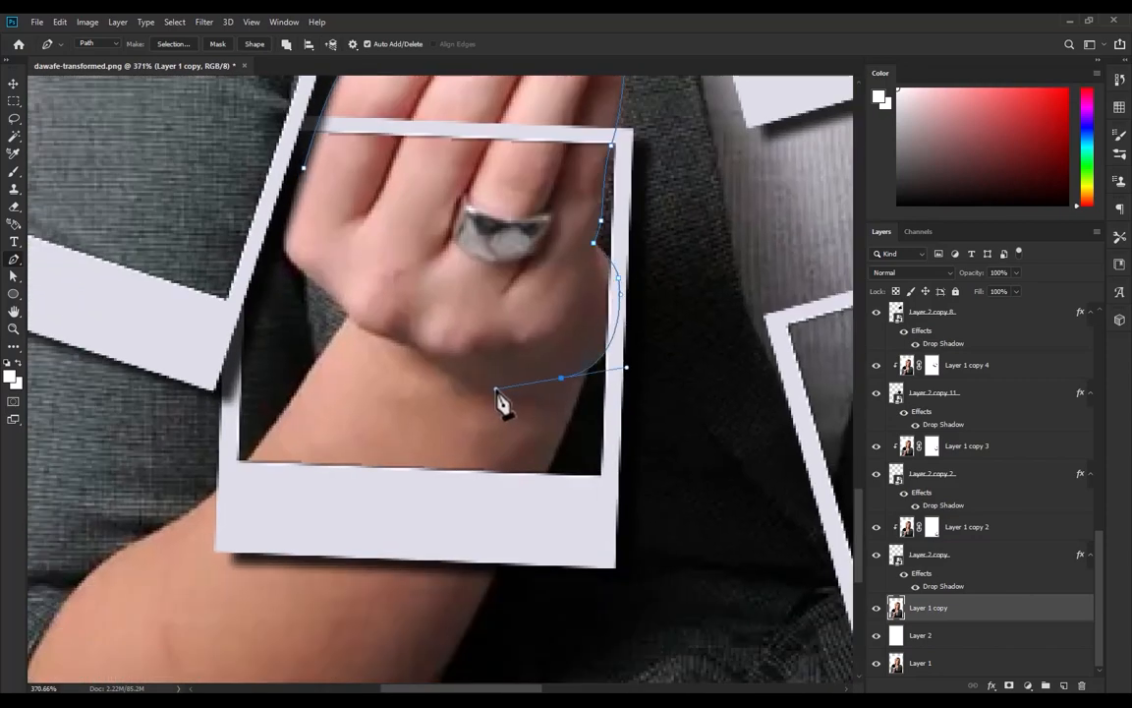
pyautogui.click(296, 193)
pyautogui.scroll(-2, 475, 203)
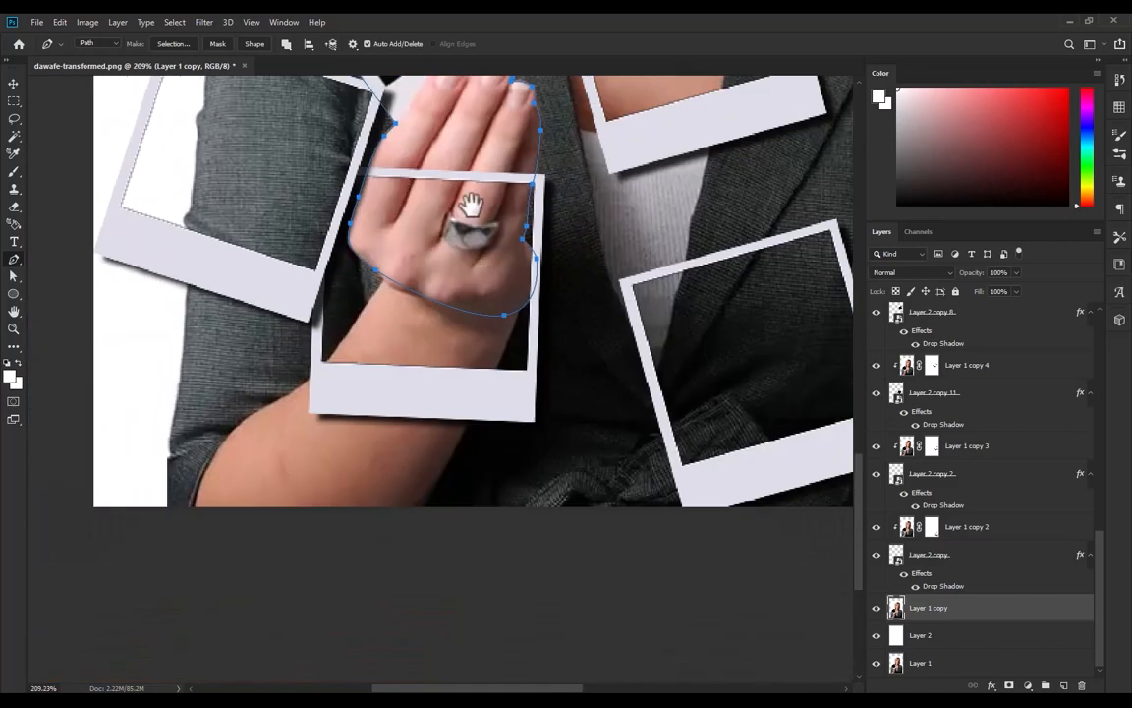
# Copy the traced hand and held polaroid from Layer 1 copy to a new layer and move it above all other layers
pyautogui.hotkey('ctrl', 'Return')
pyautogui.hotkey('ctrl', 'j')
pyautogui.moveTo(918, 608); pyautogui.dragTo(955, 316)
# Add a Black & White adjustment layer above Layer 3 with Reds 15, Yellows 29 and Cyans 27
pyautogui.scroll(-2, 506, 334)
pyautogui.scroll(3, 326, 493)
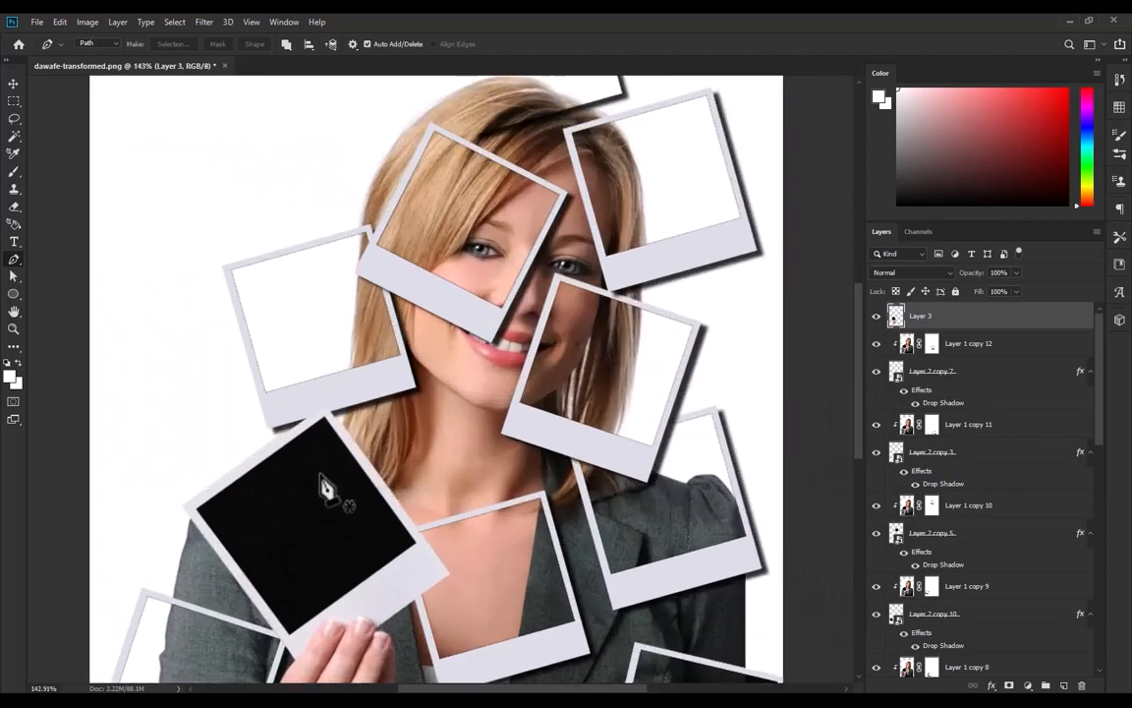
pyautogui.moveTo(326, 492); pyautogui.dragTo(460, 296)
pyautogui.click(13, 84)
pyautogui.scroll(-3, 467, 412)
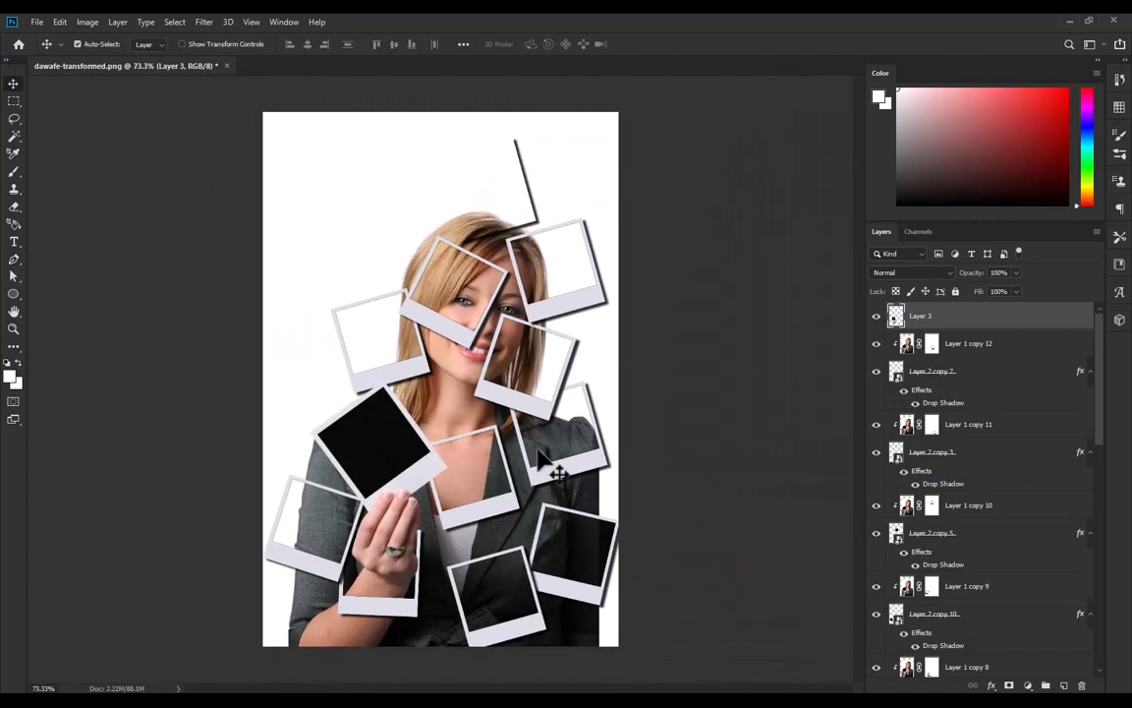
pyautogui.scroll(3, 444, 535)
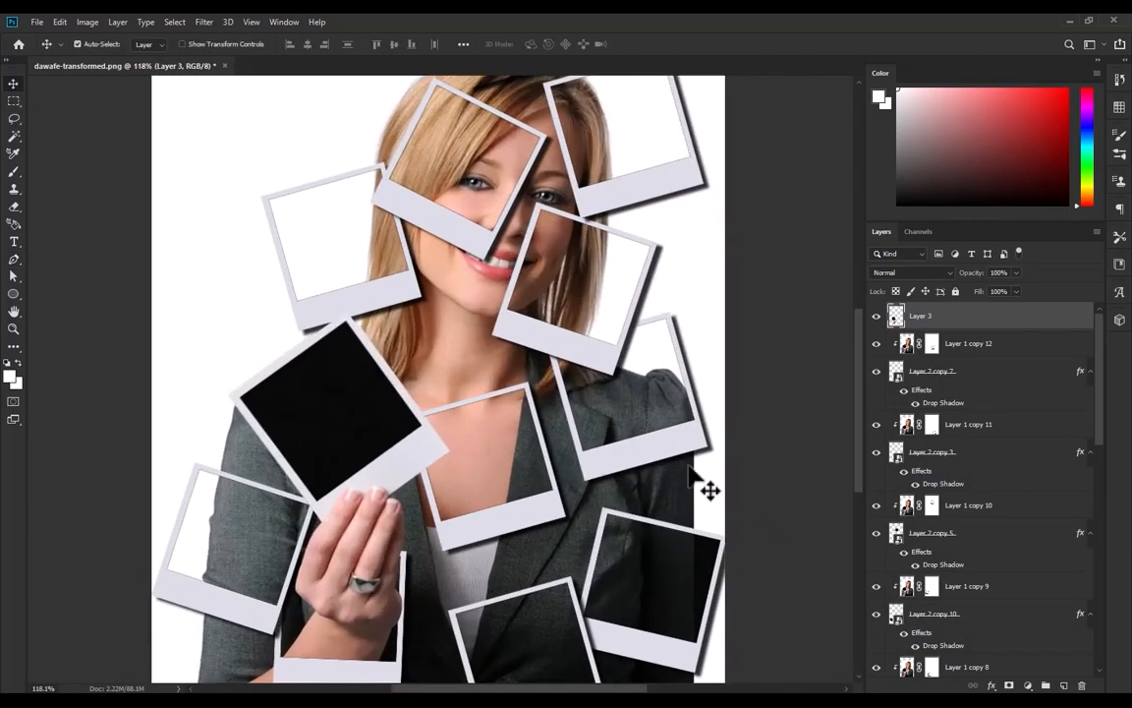
pyautogui.scroll(-3, 678, 462)
pyautogui.click(1027, 685)
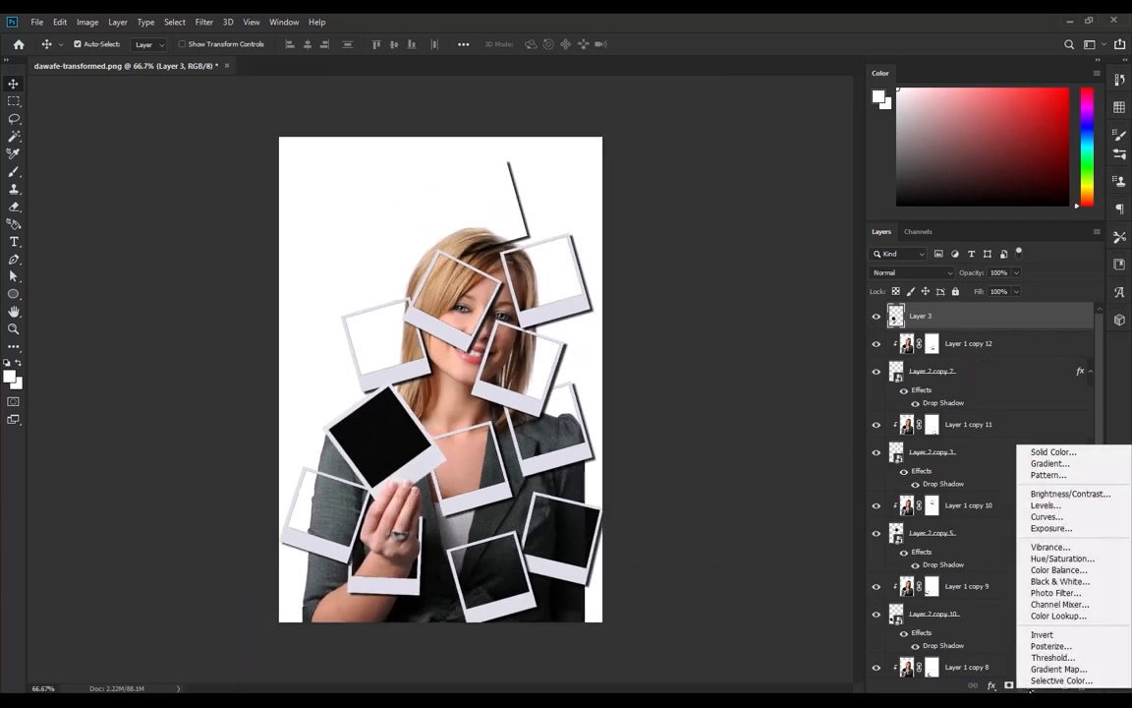
pyautogui.click(1060, 582)
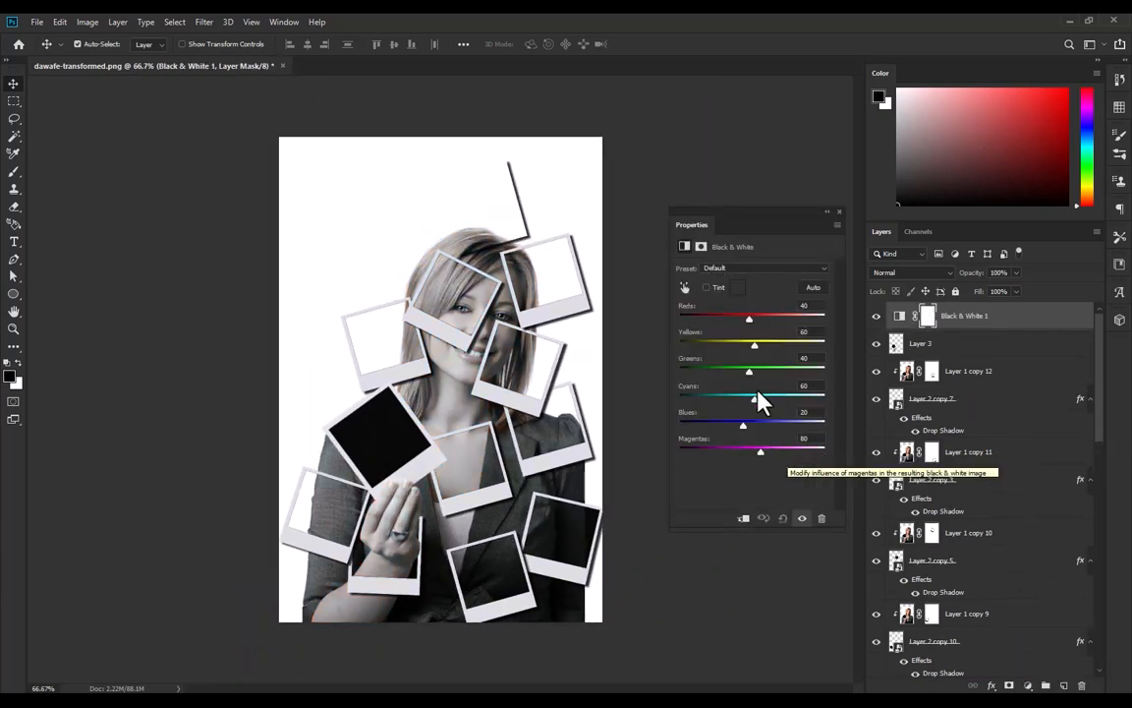
pyautogui.moveTo(749, 318)
pyautogui.mouseDown()
pyautogui.moveTo(734, 320)
pyautogui.moveTo(744, 343)
pyautogui.moveTo(742, 320)
pyautogui.mouseUp()
pyautogui.moveTo(753, 400); pyautogui.dragTo(746, 400)
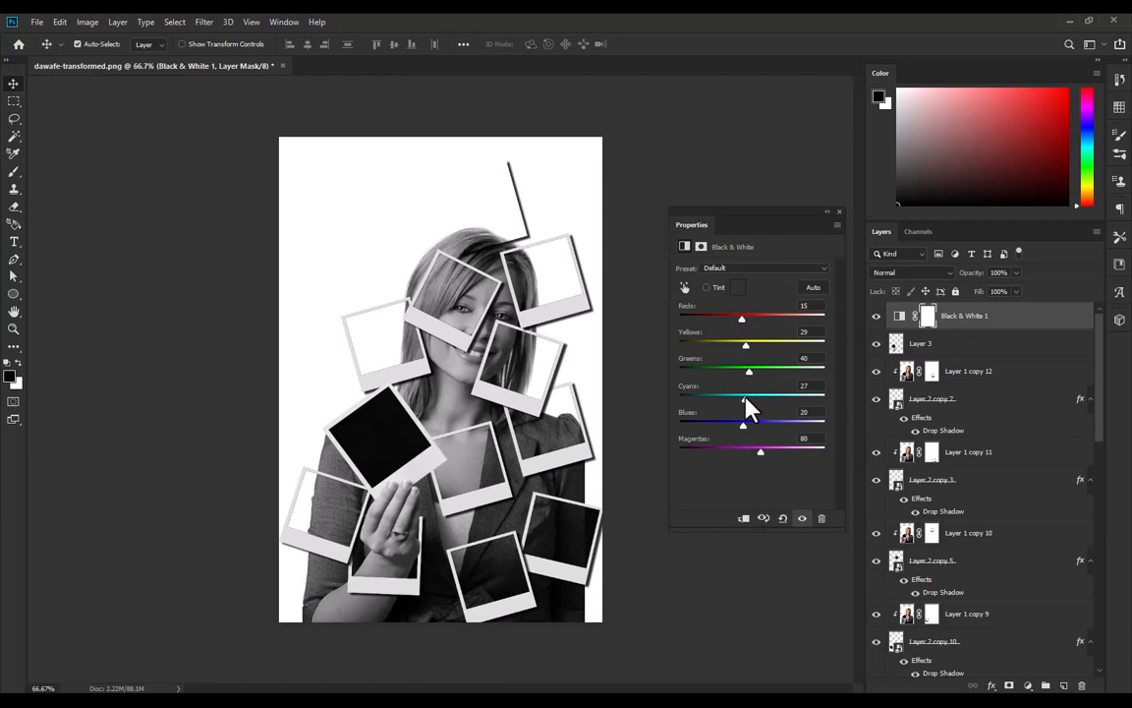
pyautogui.click(838, 212)
# Examine the lower-right frame by switching Layer 1 copy 2 and its layer mask off and on
pyautogui.scroll(8, 645, 467)
pyautogui.moveTo(603, 590); pyautogui.dragTo(551, 377)
pyautogui.click(553, 399)
pyautogui.scroll(-3, 1006, 597)
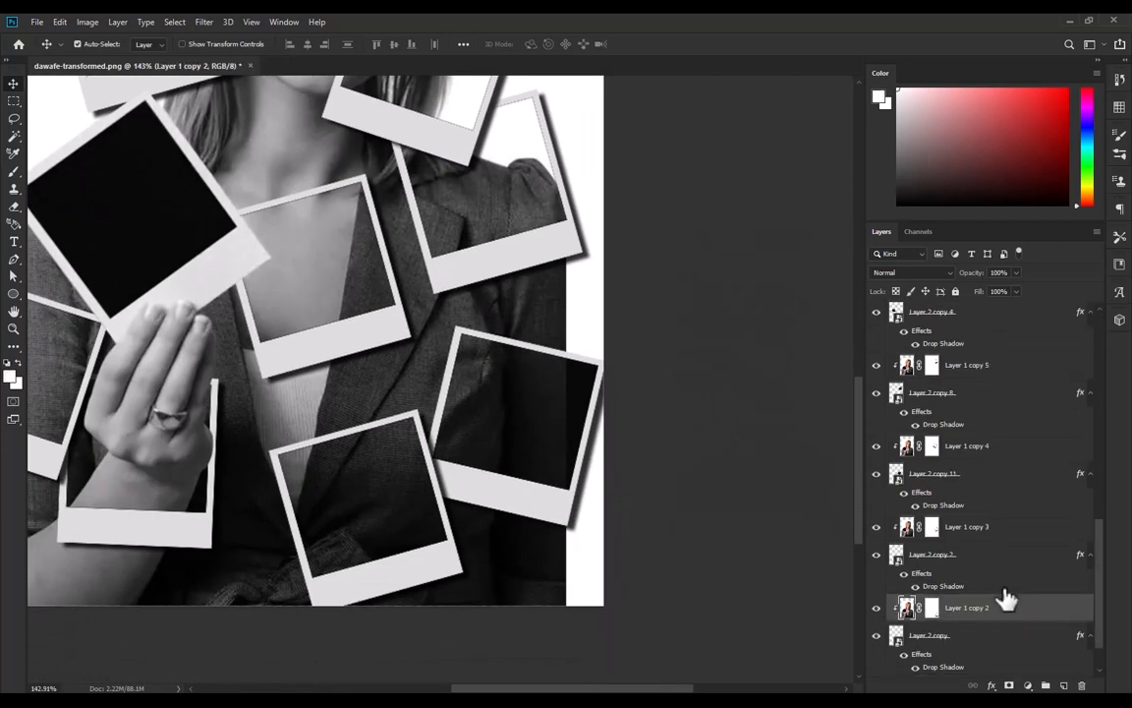
pyautogui.scroll(1, 576, 426)
pyautogui.scroll(3, 577, 418)
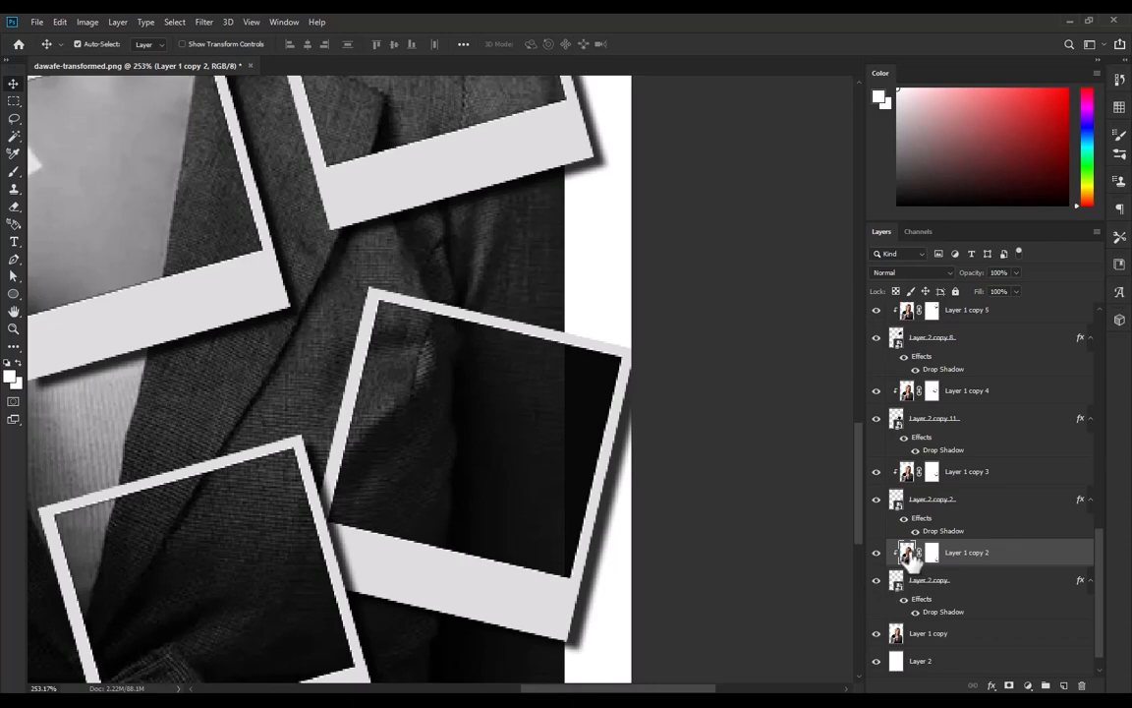
pyautogui.click(876, 552)
pyautogui.click(876, 553)
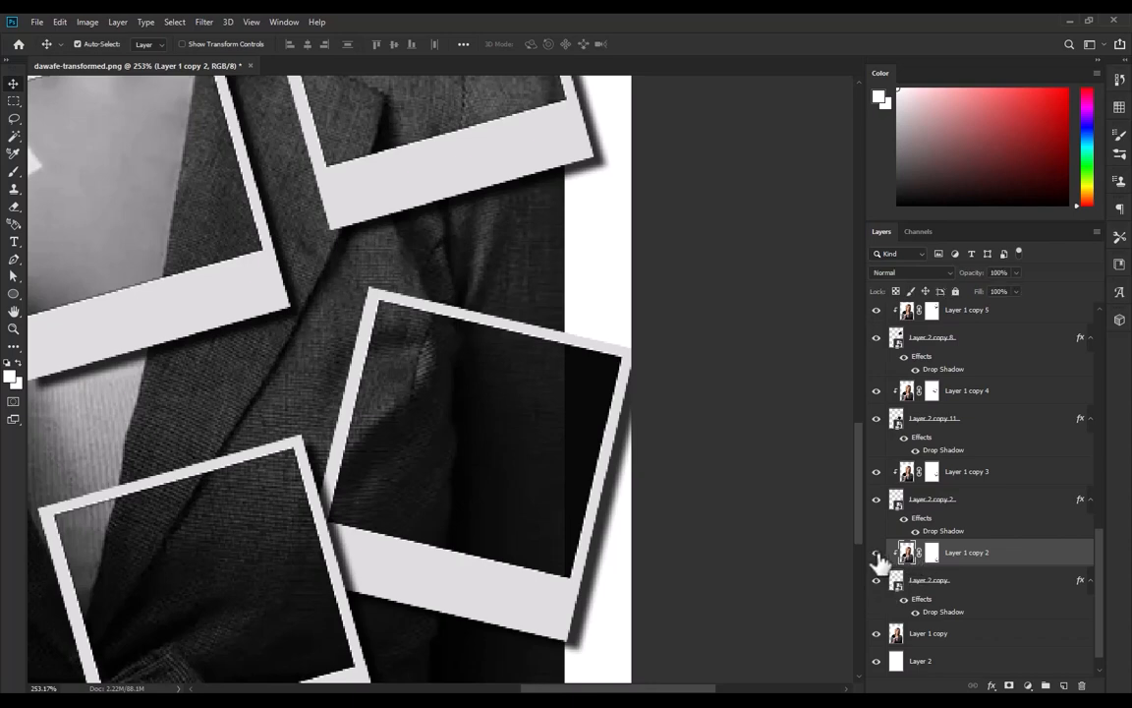
pyautogui.keyDown('shift'); pyautogui.click(931, 559); pyautogui.keyUp('shift')
pyautogui.keyDown('shift'); pyautogui.click(933, 559); pyautogui.keyUp('shift')
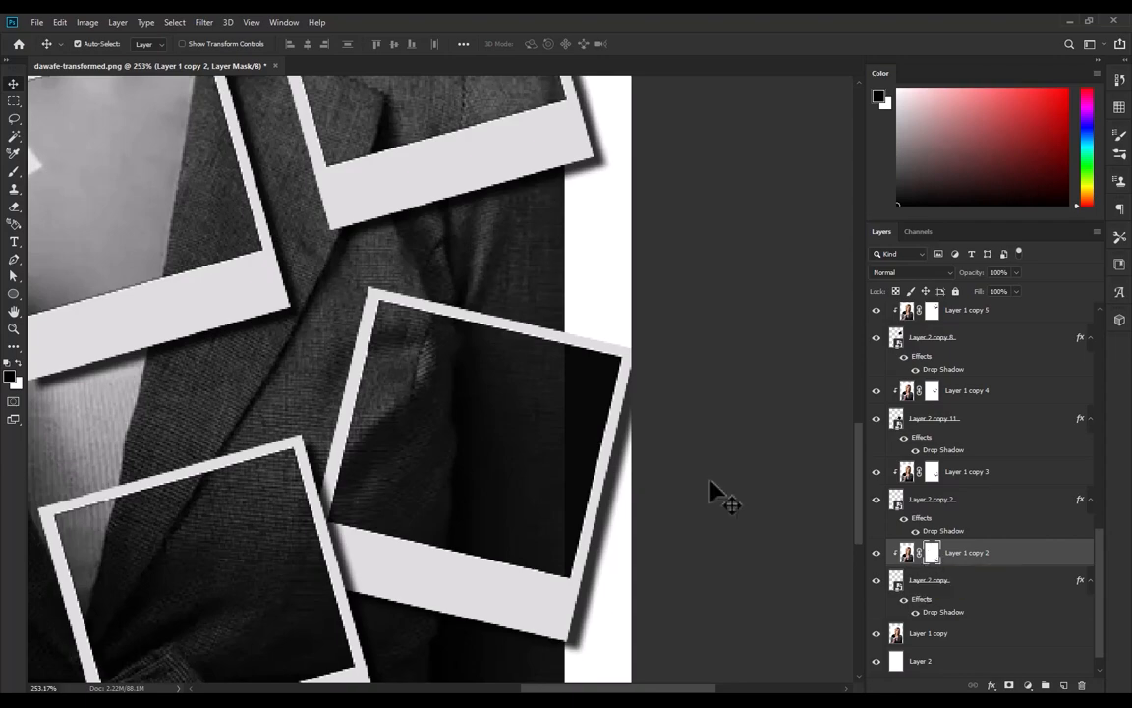
# Try to isolate the dark strip in the lower-right frame with a Pen path selection, followed by a Magic Wand selection on Layer 2 copy
pyautogui.scroll(-11, 560, 430)
pyautogui.scroll(14, 557, 433)
pyautogui.press('p')
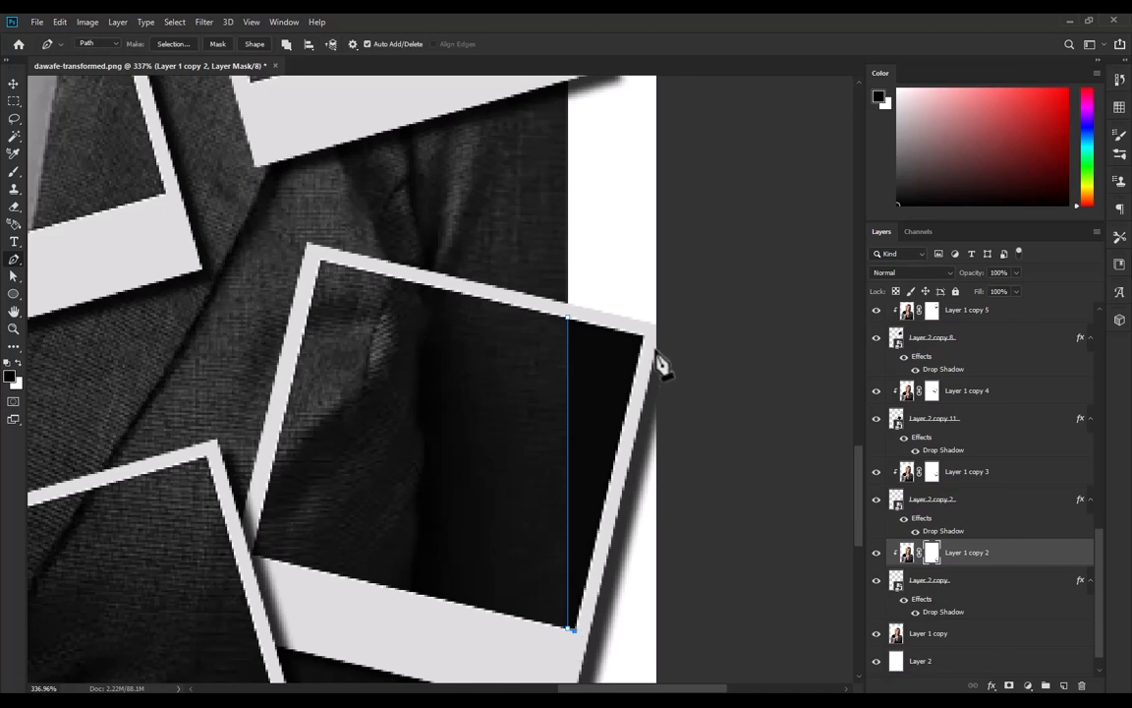
pyautogui.hotkey('ctrl', 'Return')
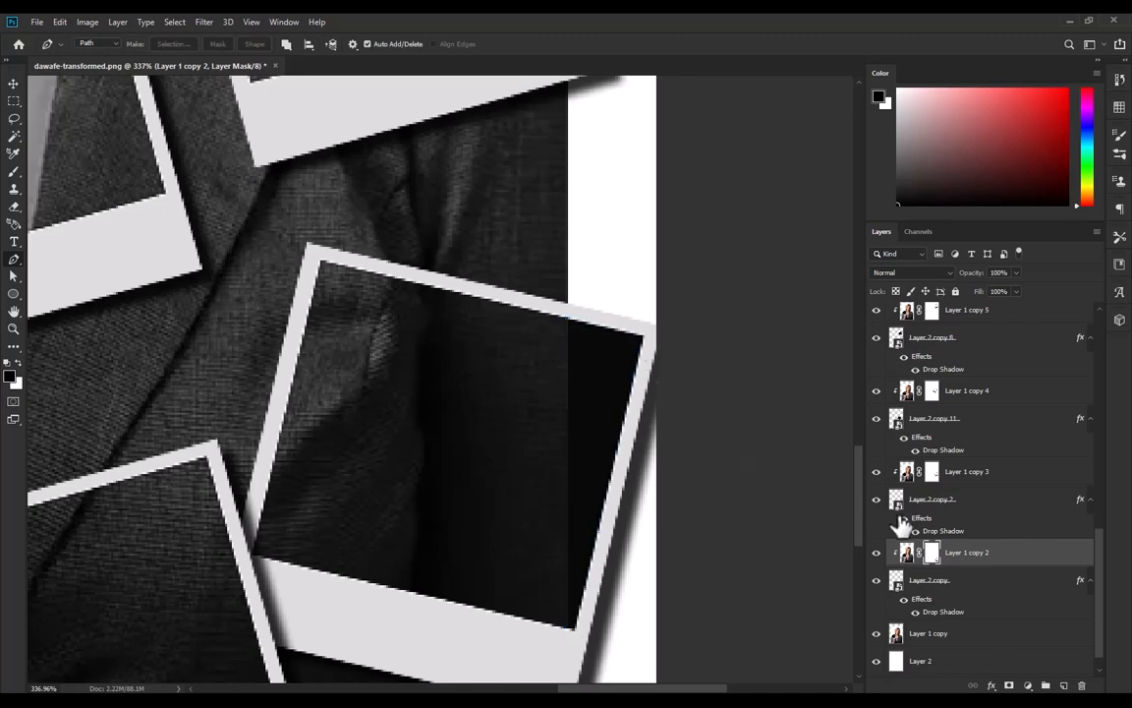
pyautogui.click(888, 581)
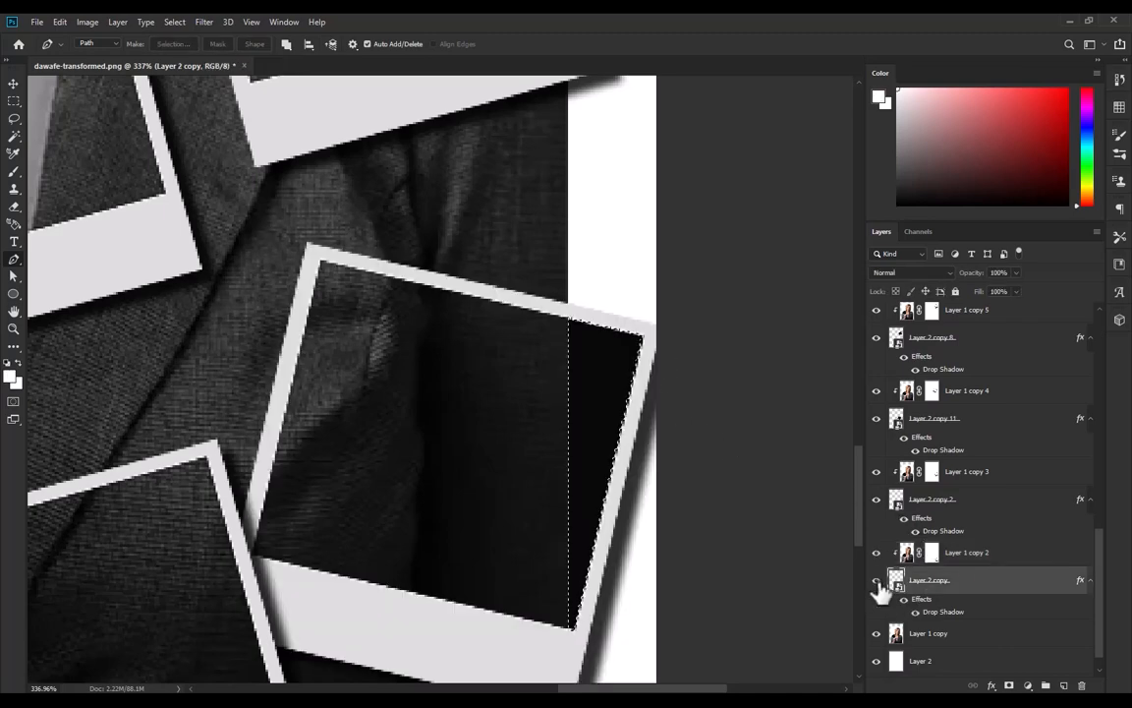
pyautogui.scroll(-6, 546, 398)
pyautogui.scroll(2, 546, 398)
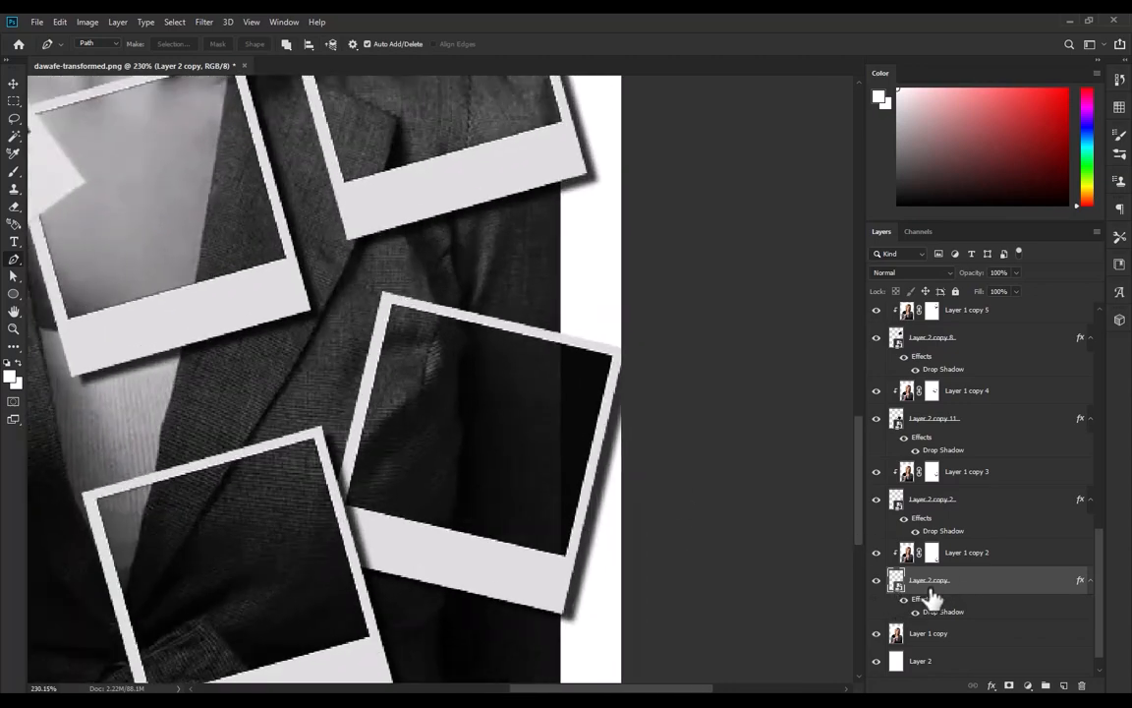
pyautogui.press('w')
pyautogui.click(574, 384)
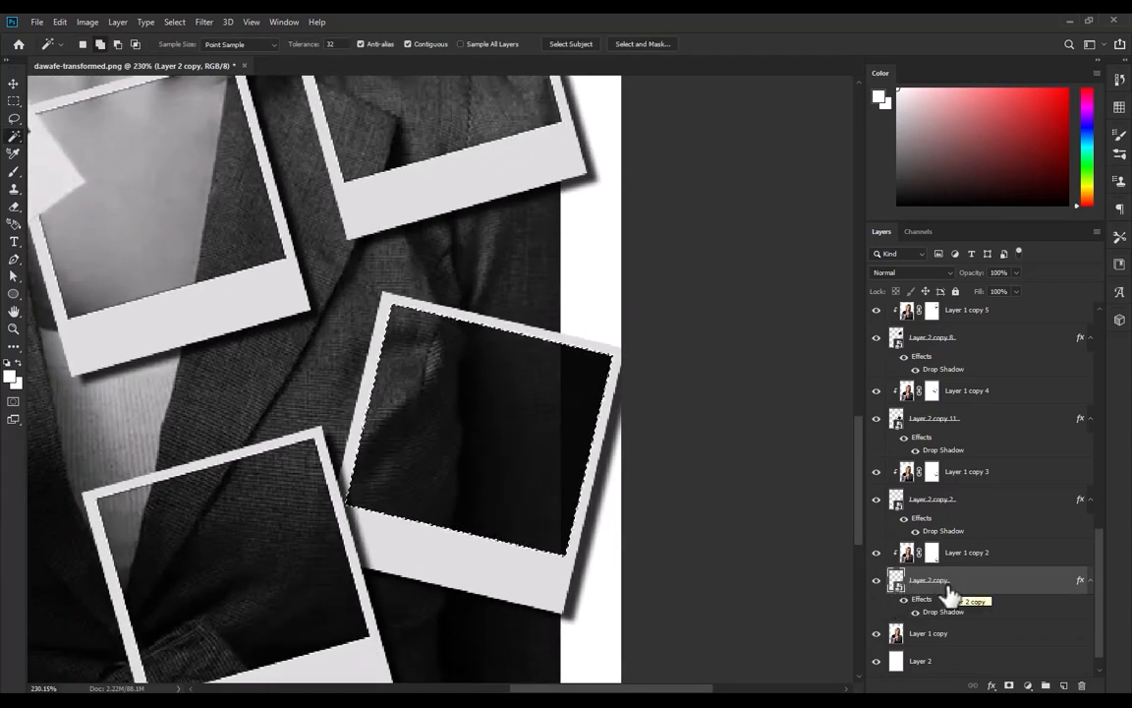
# Fill the black picture area inside the Layer 2 copy smart object with white, save and close it, and clear the selection in the collage
pyautogui.doubleClick(895, 581)
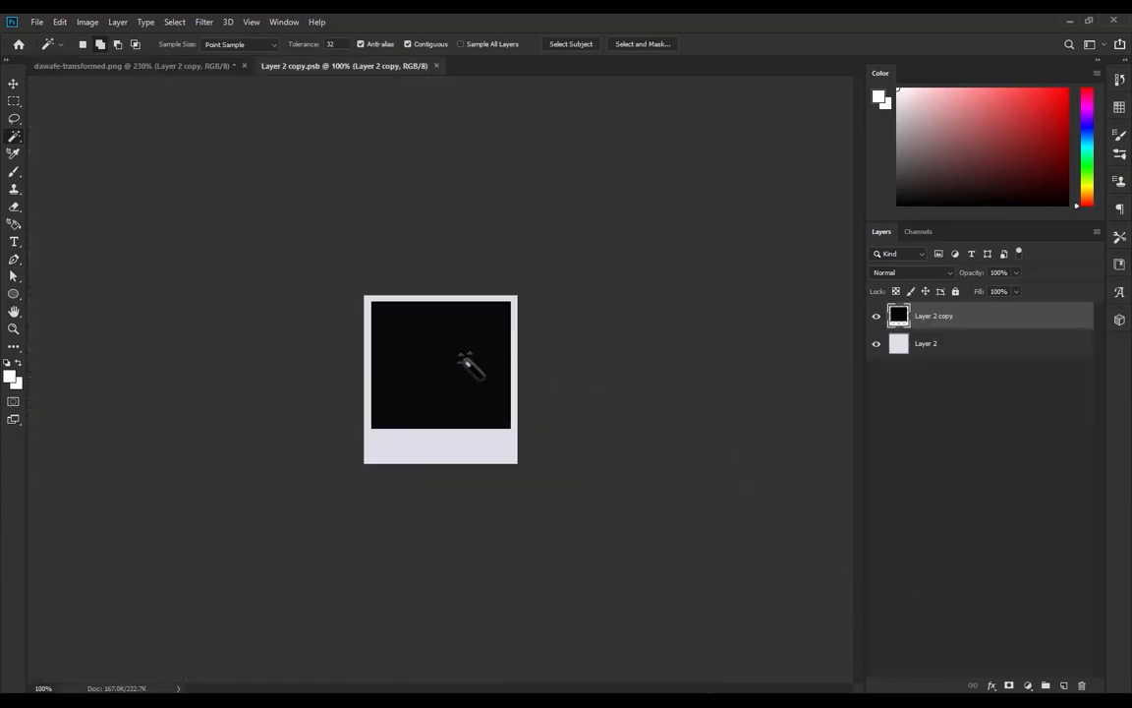
pyautogui.hotkey('alt', 'BackSpace')
pyautogui.hotkey('ctrl', 's')
pyautogui.hotkey('ctrl', 'w')
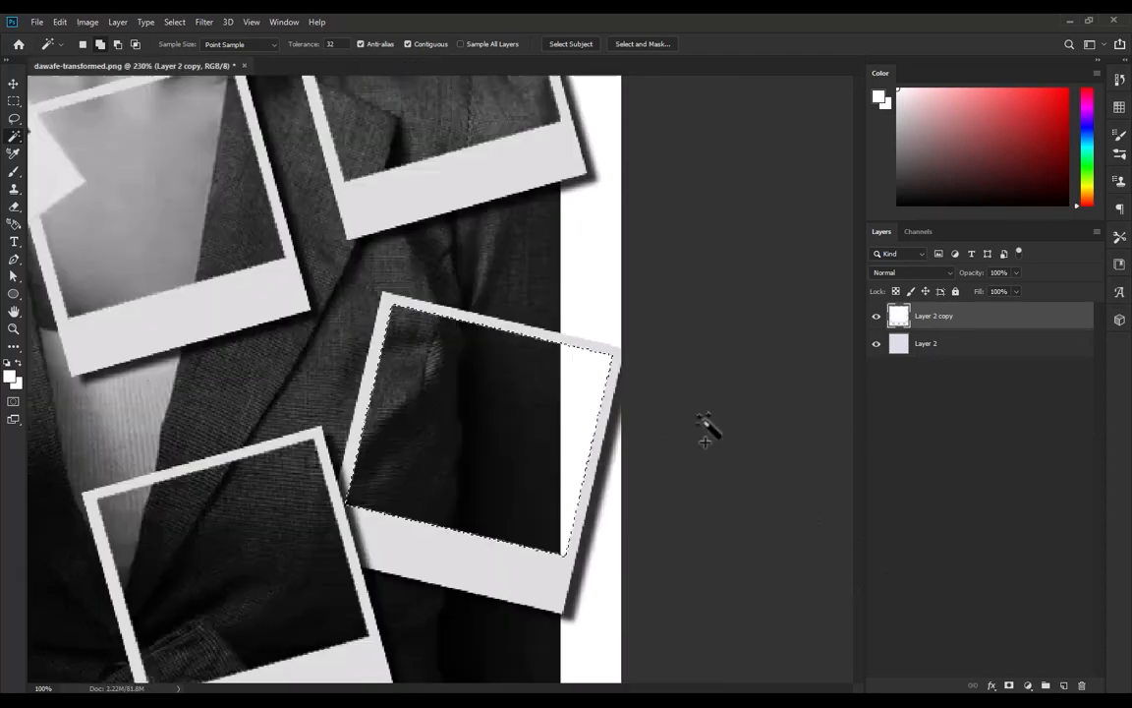
pyautogui.scroll(-2, 614, 459)
pyautogui.hotkey('ctrl', 'd')
pyautogui.scroll(-3, 554, 427)
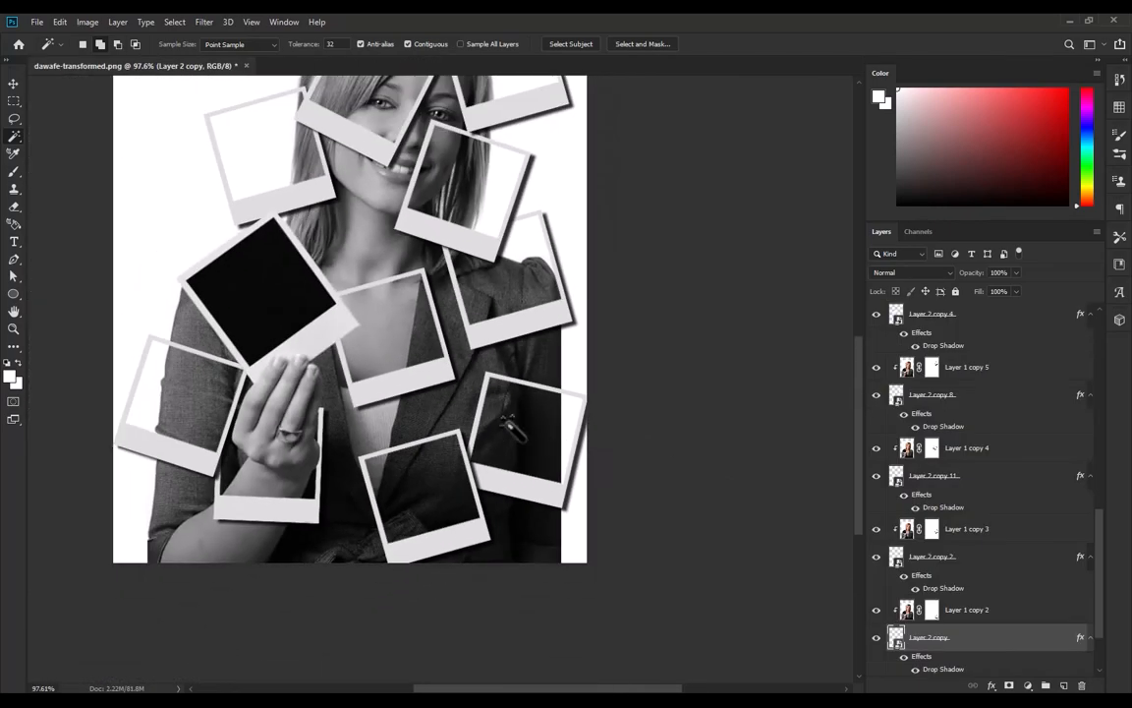
pyautogui.press('v')
pyautogui.scroll(-5, 510, 426)
pyautogui.scroll(3, 511, 425)
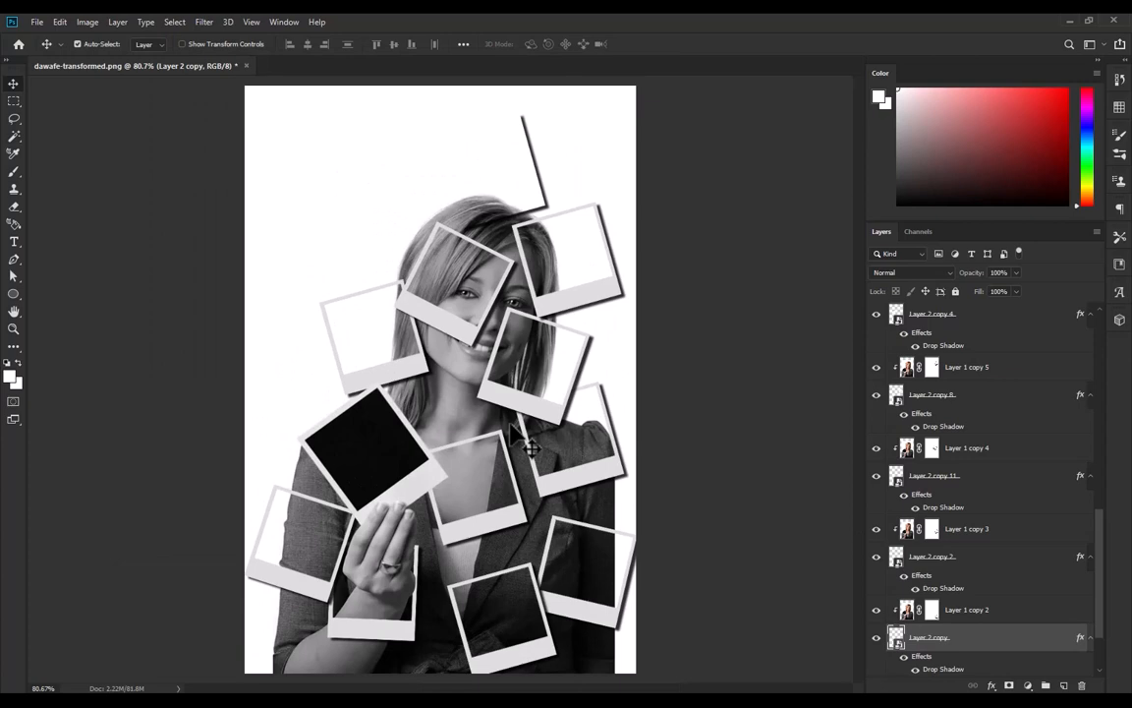
# Create a new empty layer between Layer 3 and Layer 1 copy 12 for painting a shadow with the Brush
pyautogui.scroll(10, 996, 538)
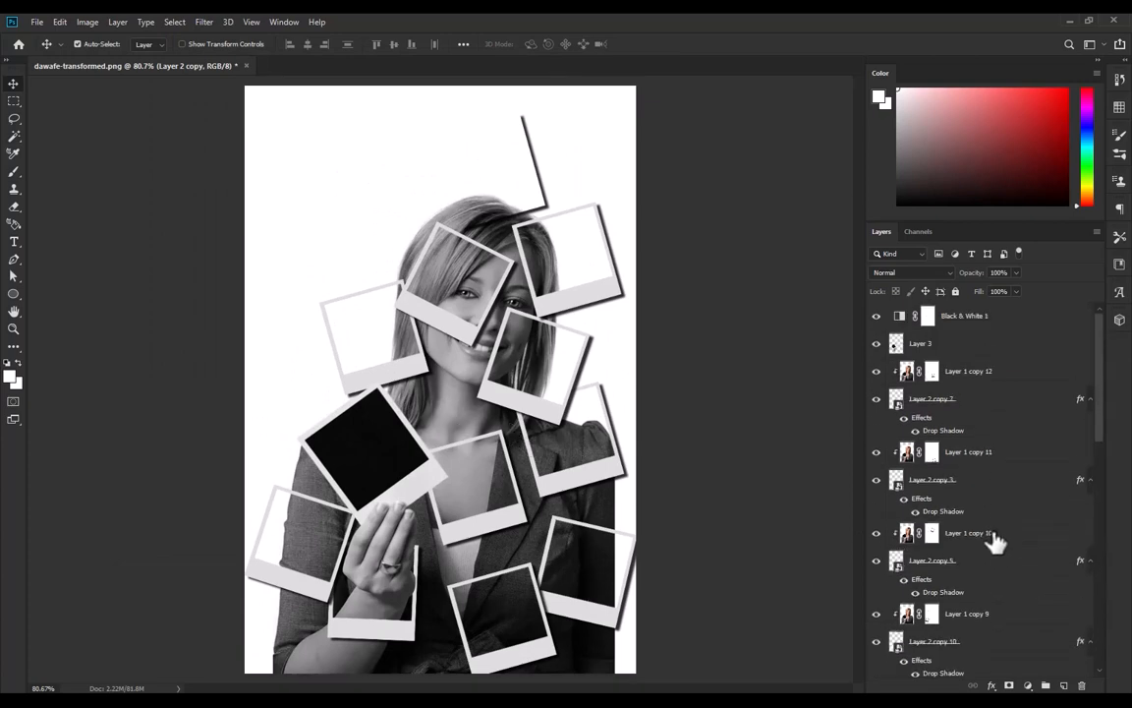
pyautogui.scroll(5, 485, 397)
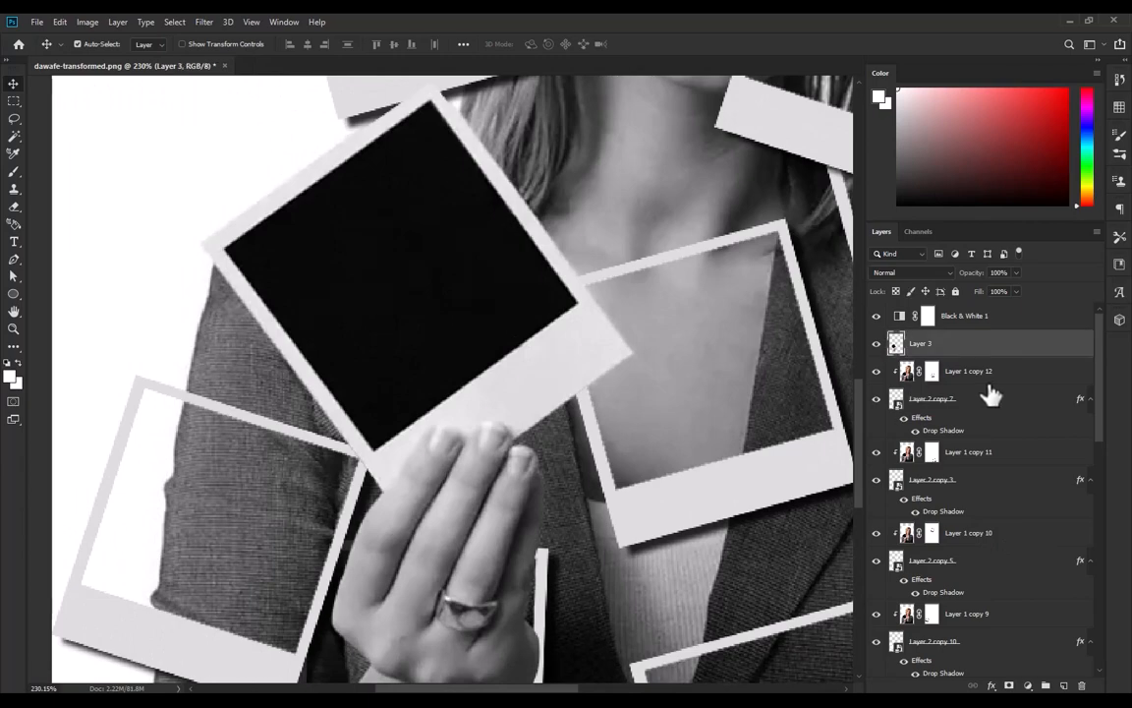
pyautogui.click(986, 381)
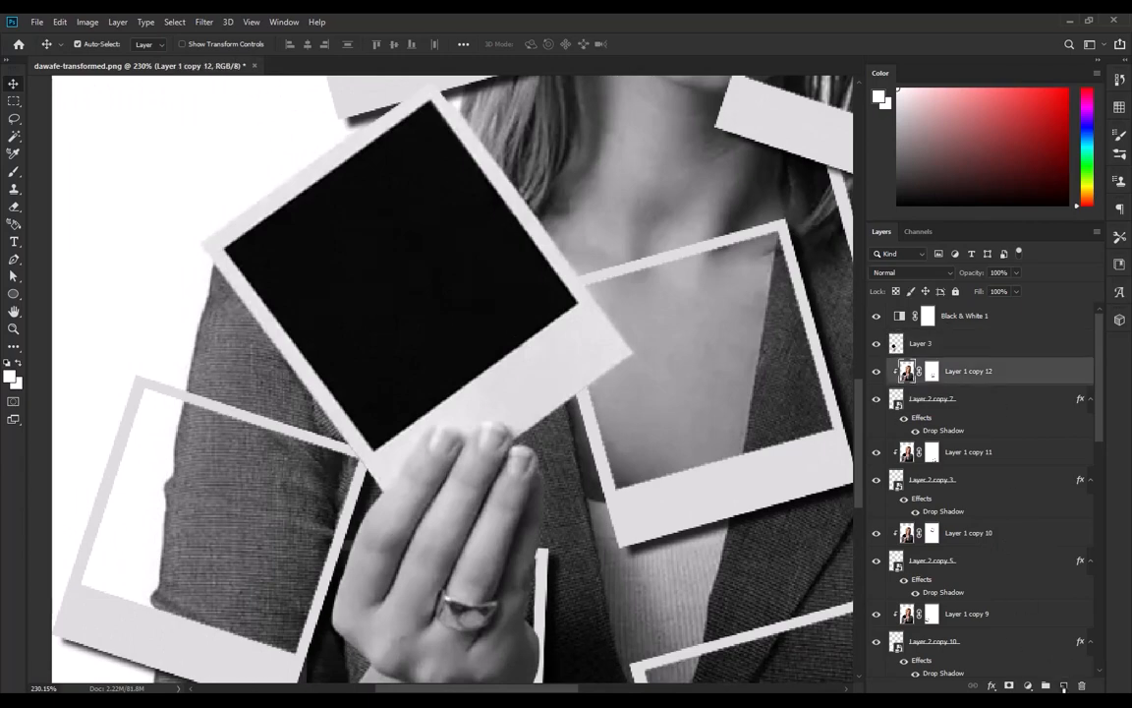
pyautogui.click(1063, 685)
pyautogui.press('b')
pyautogui.scroll(-1, 590, 201)
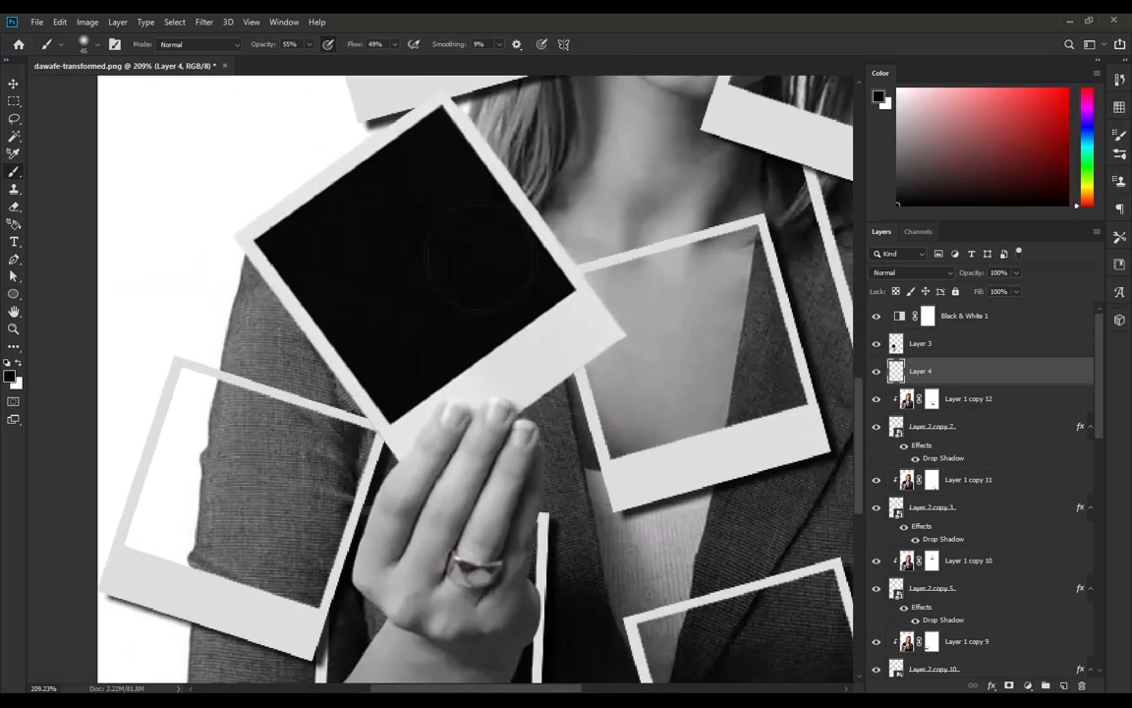
# Paint a soft black shadow along the right edge and corner of the held polaroid on Layer 4 at 55% opacity
pyautogui.scroll(1, 528, 236)
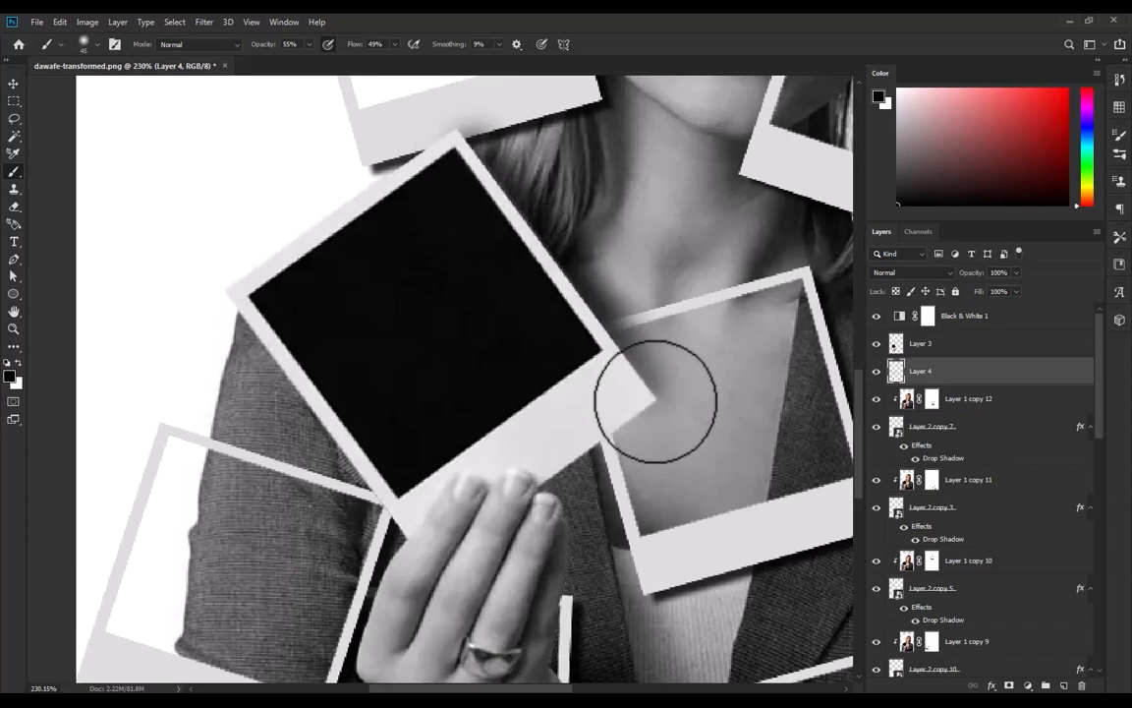
pyautogui.moveTo(556, 263); pyautogui.dragTo(659, 397)
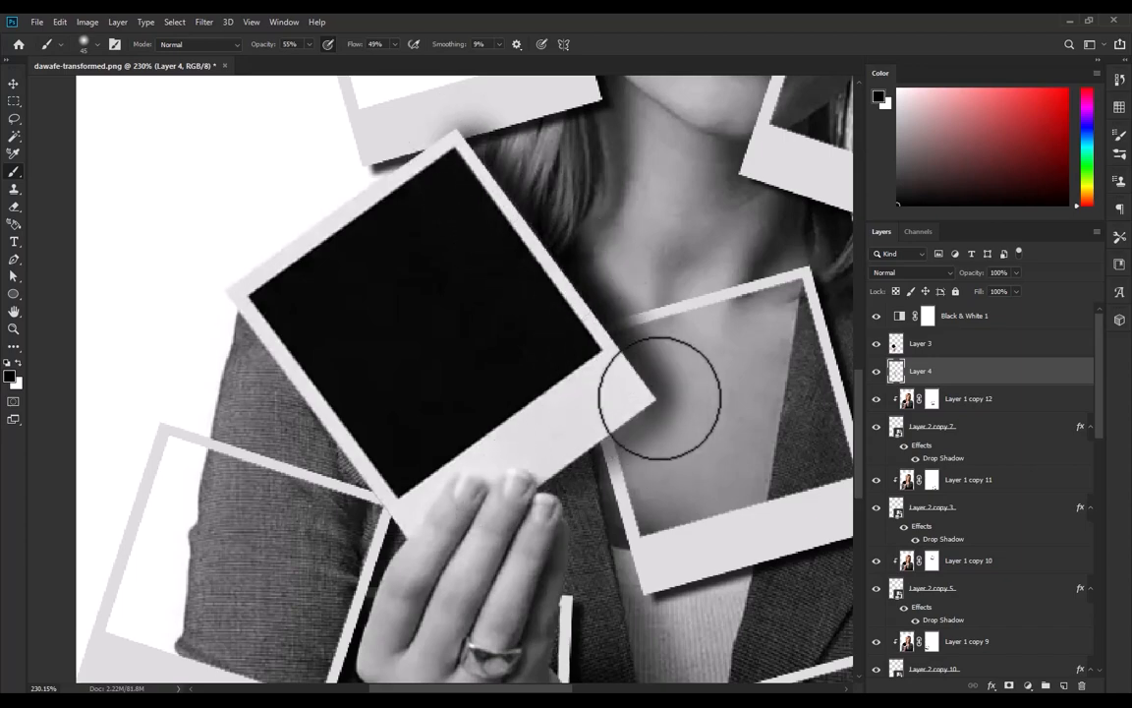
pyautogui.scroll(-2, 575, 398)
pyautogui.scroll(1, 575, 432)
pyautogui.moveTo(575, 461); pyautogui.dragTo(561, 296)
pyautogui.scroll(1, 563, 290)
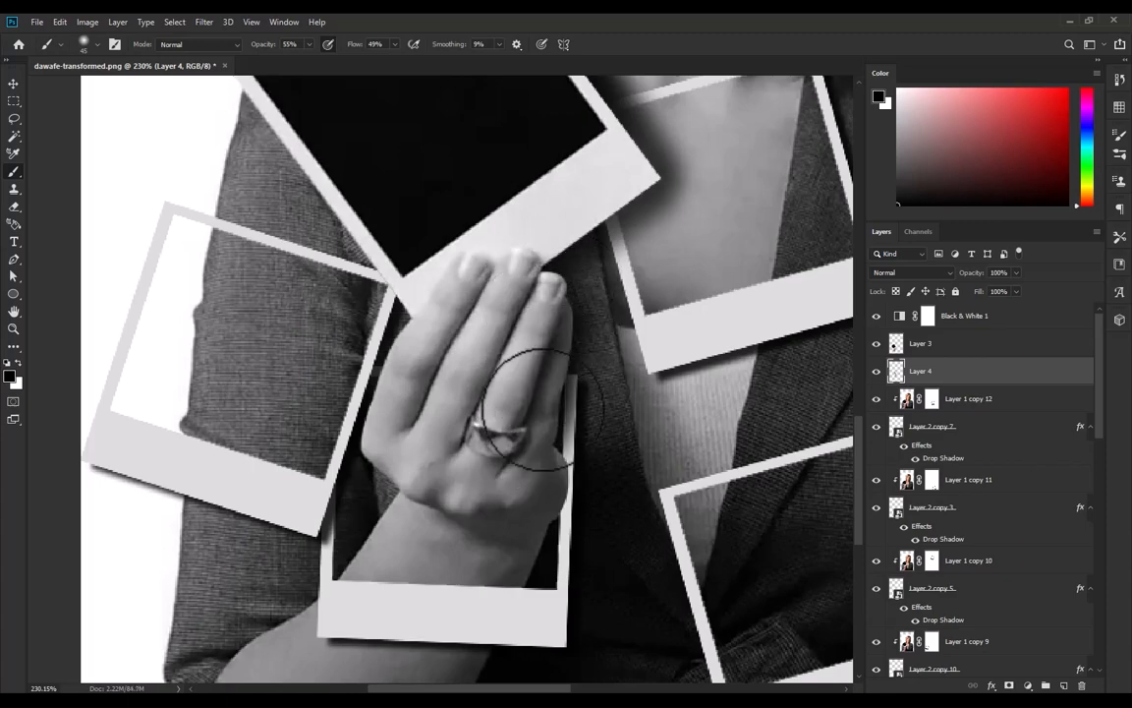
pyautogui.scroll(-2, 531, 412)
pyautogui.scroll(2, 553, 415)
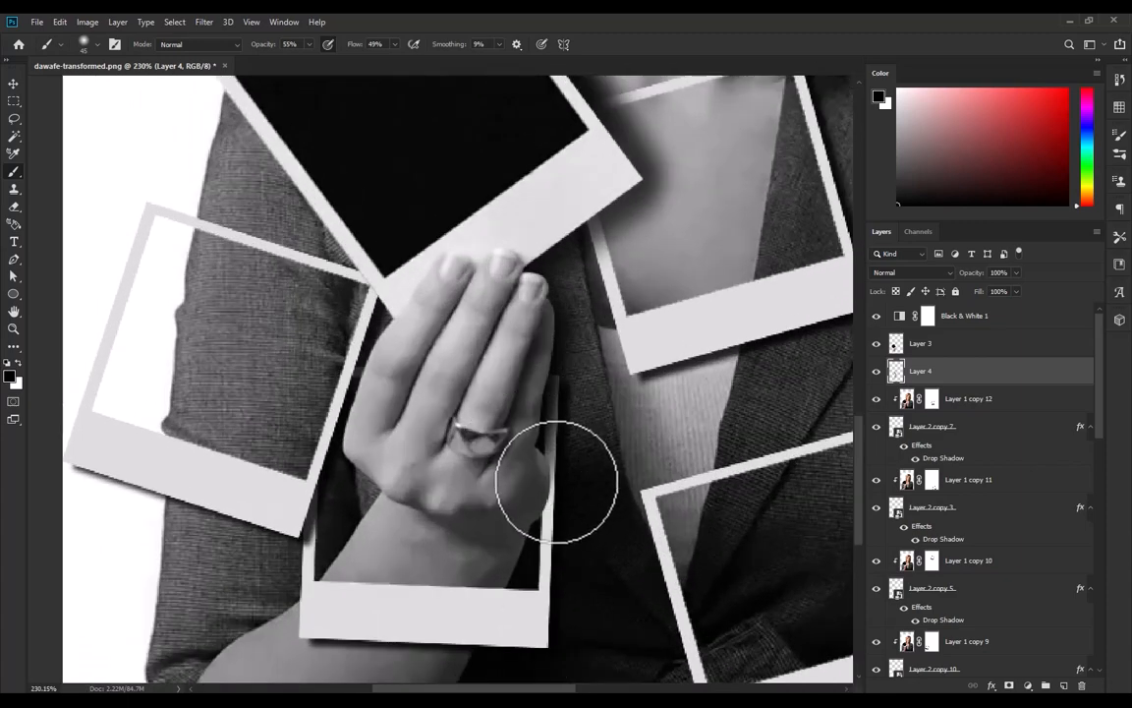
# Enlarge the brush to 70 and paint a soft black shadow along the right side of the hand on Layer 4
pyautogui.scroll(-2, 556, 481)
pyautogui.scroll(3, 543, 404)
pyautogui.press(']')
pyautogui.press(']')
pyautogui.press(']')
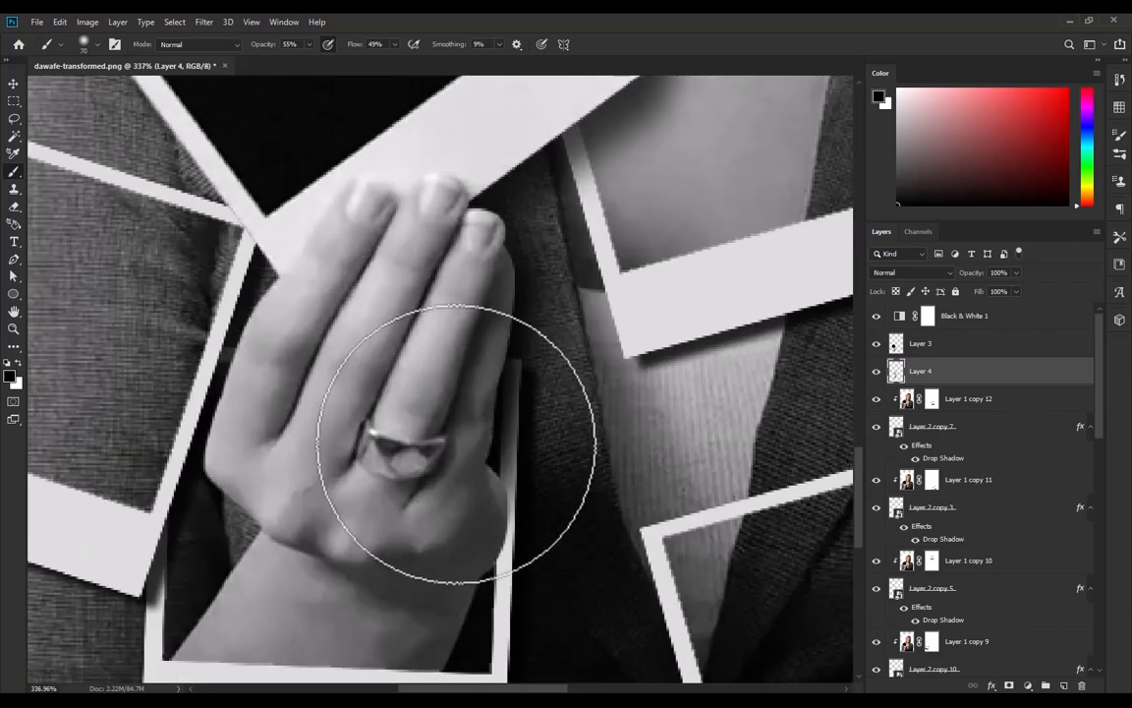
pyautogui.scroll(-3, 499, 283)
pyautogui.moveTo(579, 260); pyautogui.dragTo(553, 437)
pyautogui.scroll(-2, 445, 283)
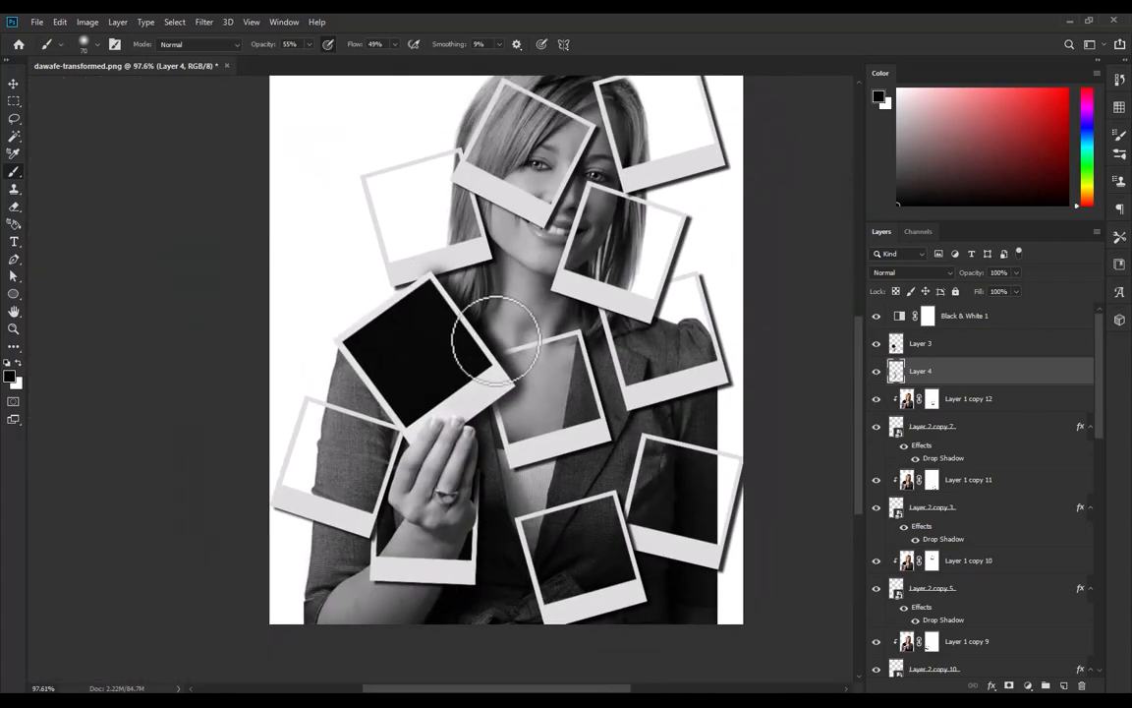
# Hide the full portrait on Layer 1 copy so that only the polaroid frames show the image
pyautogui.click(13, 85)
pyautogui.scroll(-1, 553, 427)
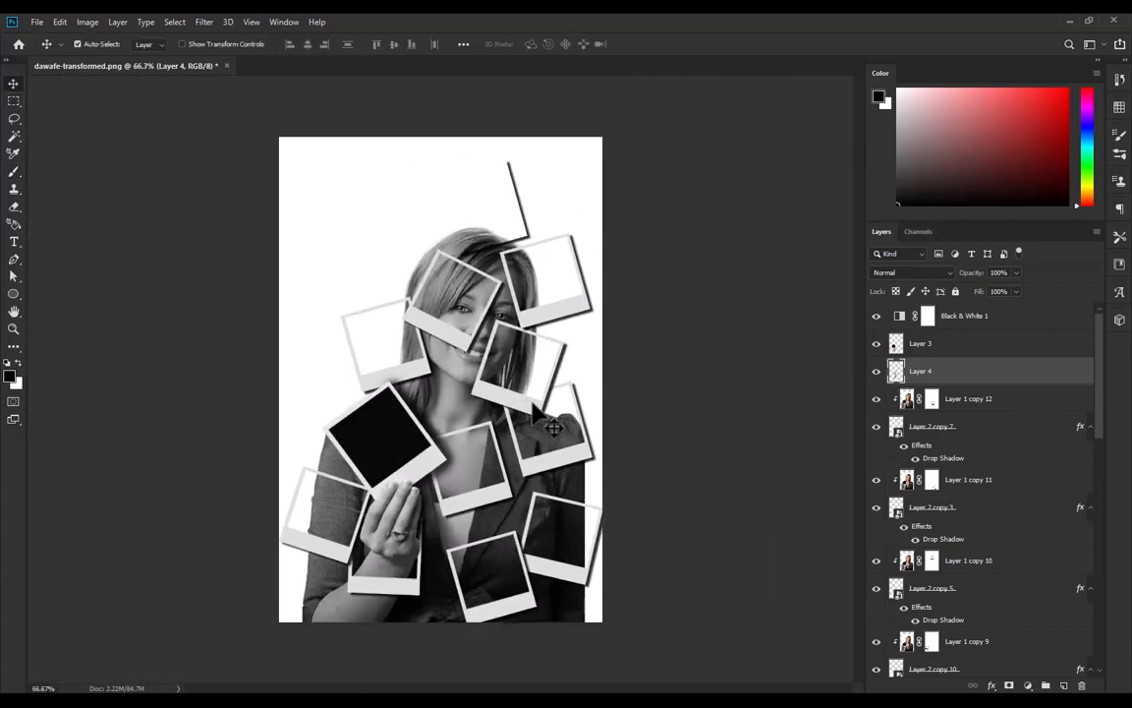
pyautogui.scroll(-10, 1010, 526)
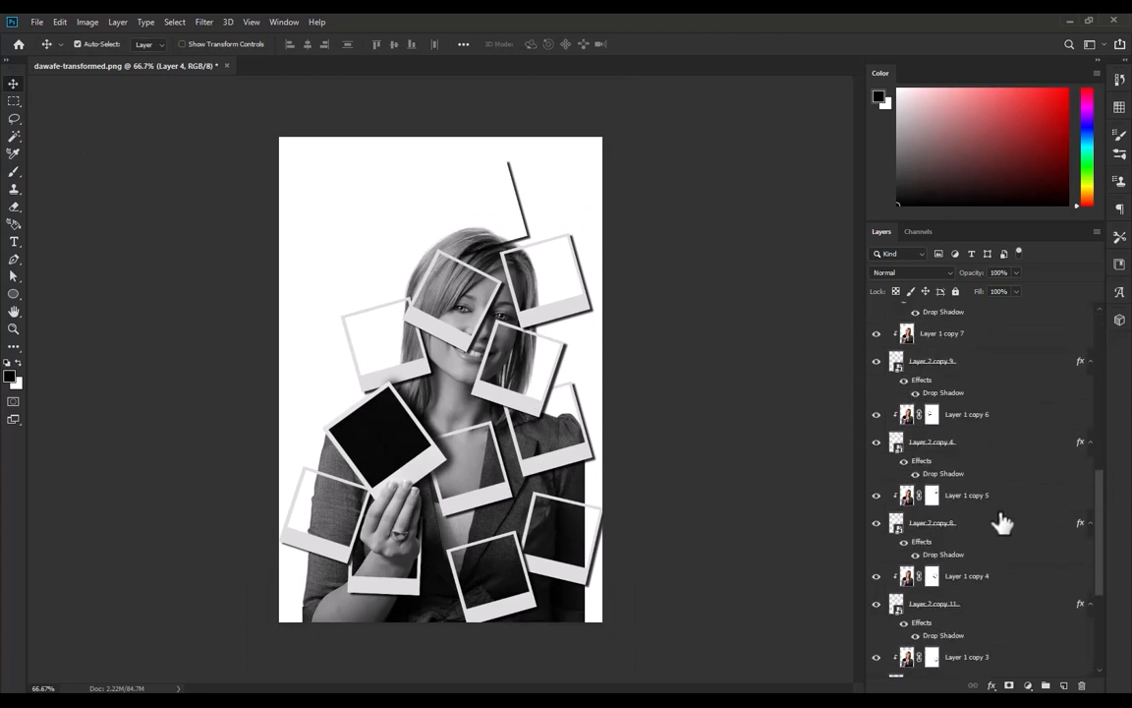
pyautogui.click(876, 609)
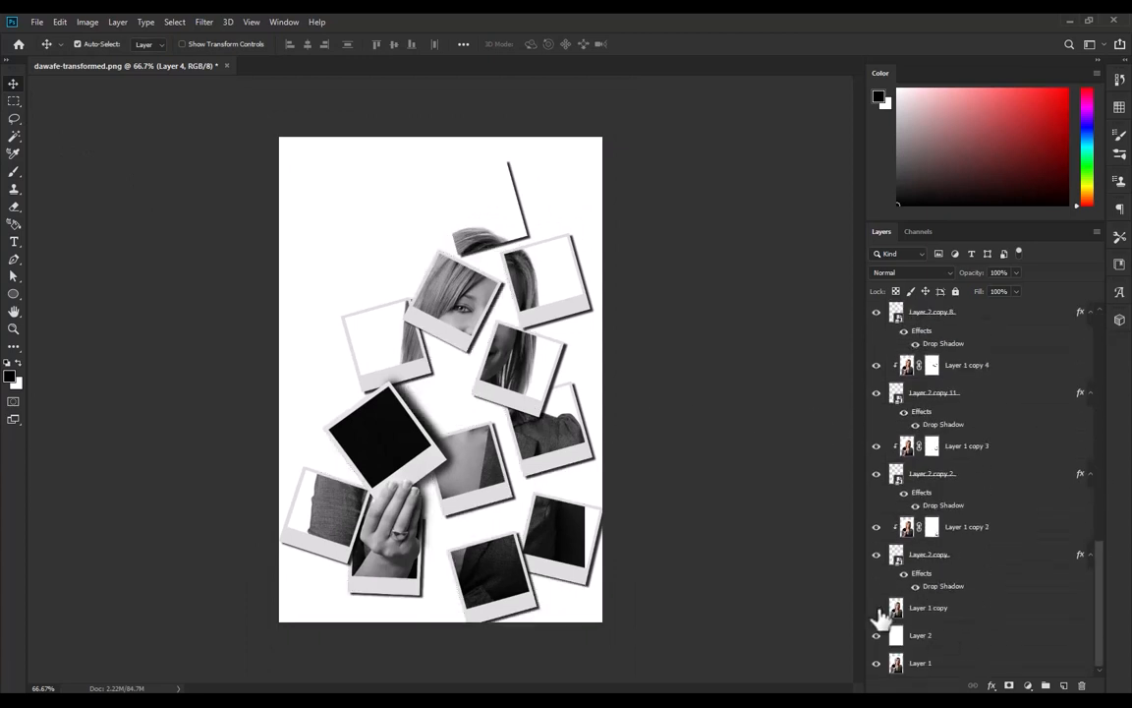
pyautogui.scroll(1, 461, 425)
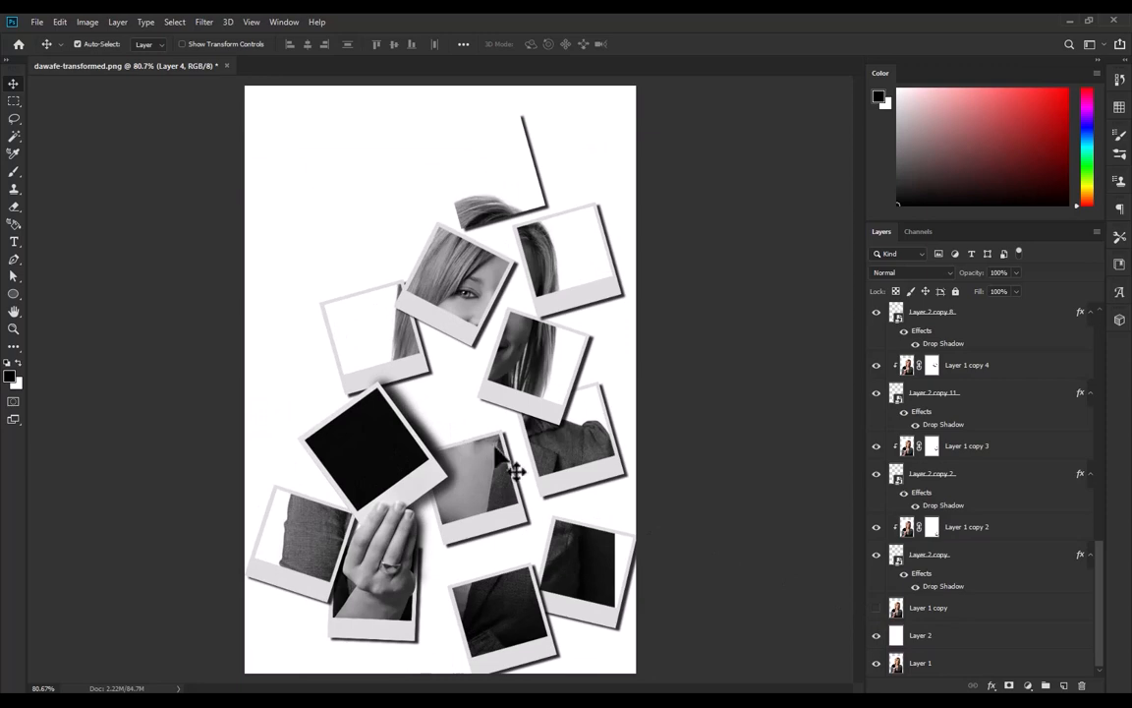
pyautogui.scroll(3, 516, 473)
# Duplicate Layer 1 copy 12, move the duplicate above Layer 3, and delete its layer mask
pyautogui.click(305, 461)
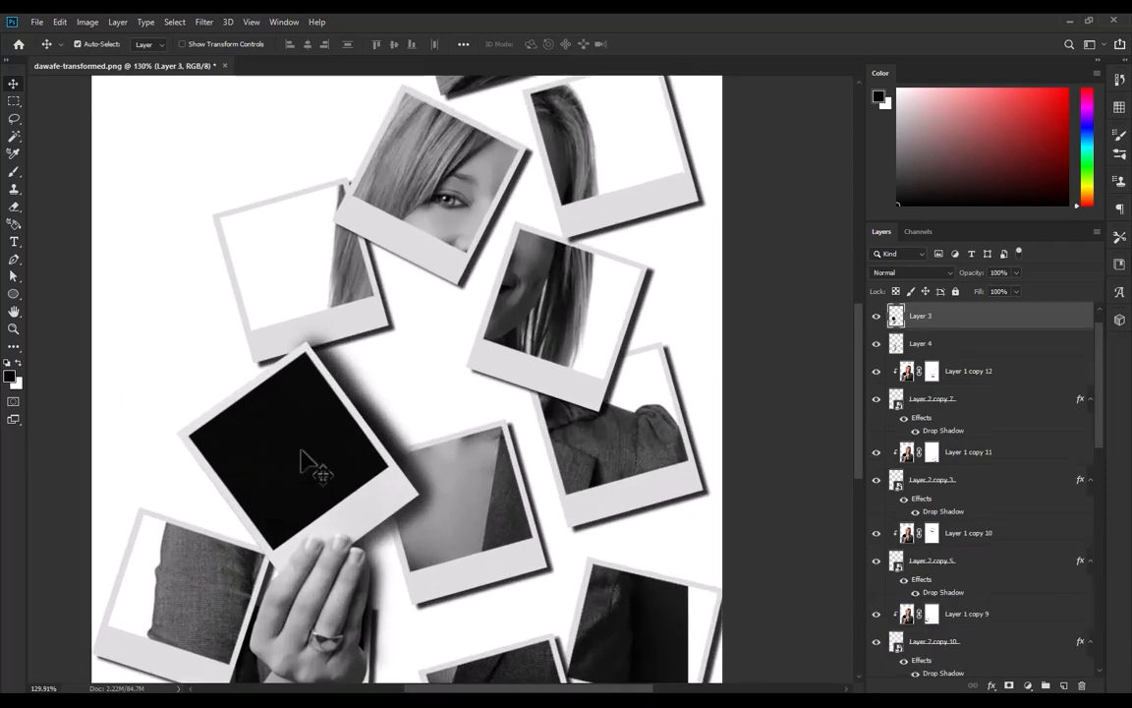
pyautogui.click(963, 371)
pyautogui.hotkey('ctrl', 'j')
pyautogui.moveTo(968, 371); pyautogui.dragTo(941, 316)
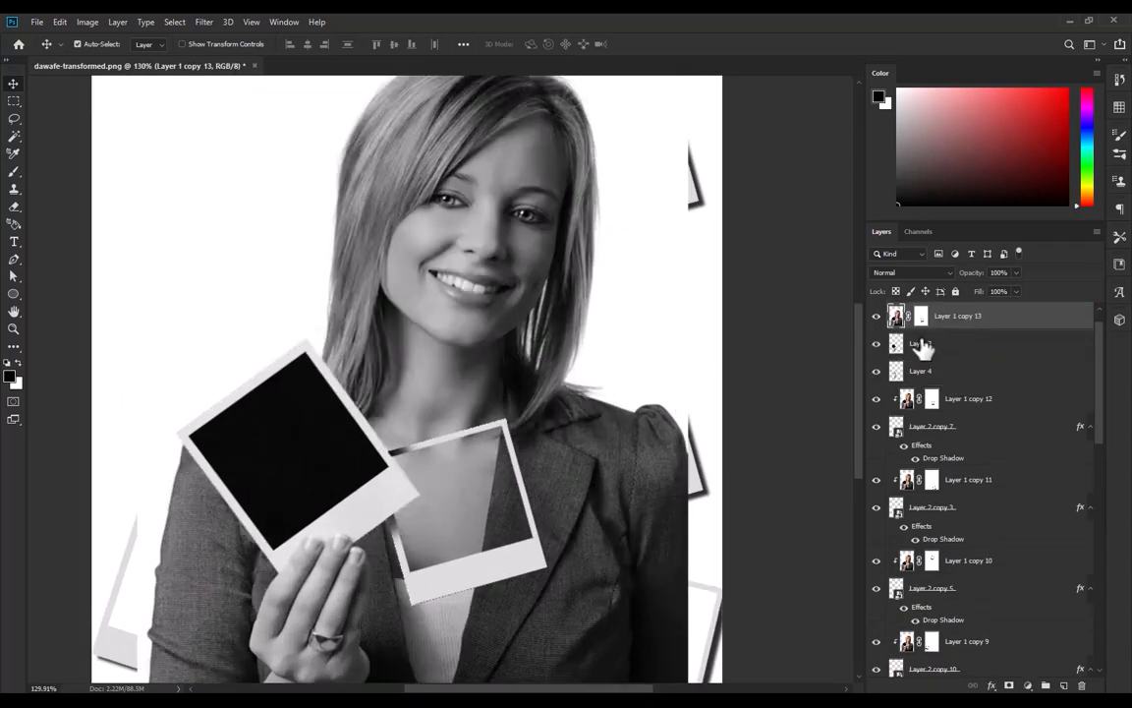
pyautogui.rightClick(928, 327)
pyautogui.click(958, 339)
pyautogui.scroll(-2, 468, 346)
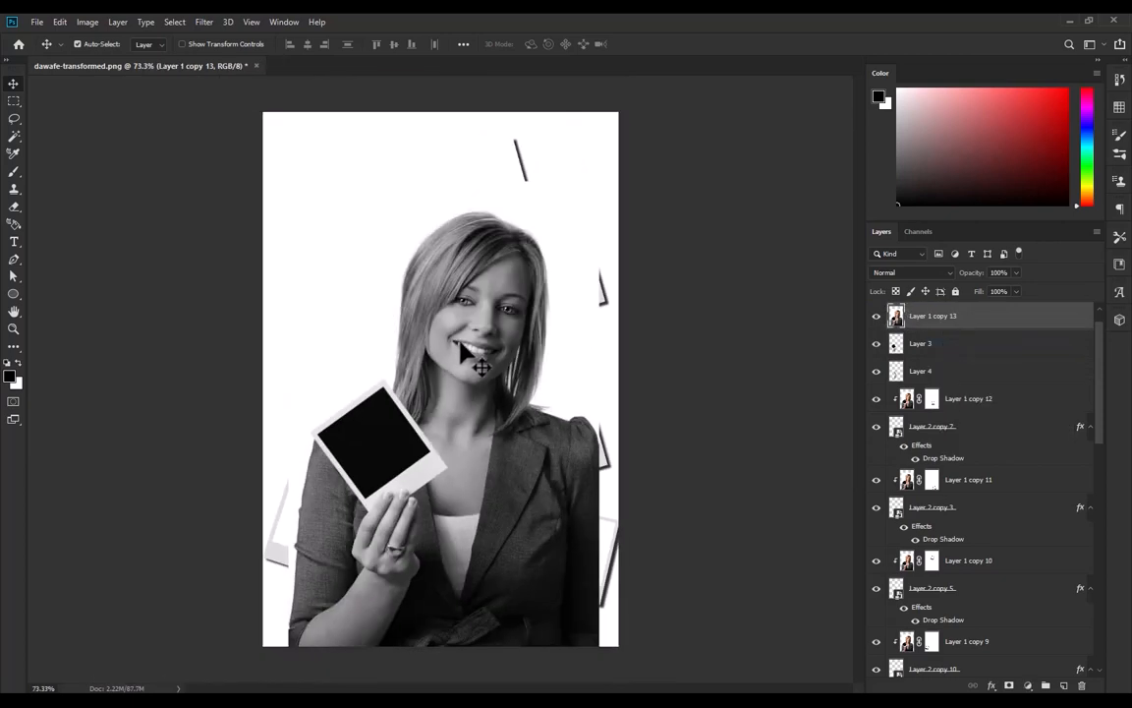
# Copy the held polaroid's black picture area from Layer 3 to a new layer and clip Layer 1 copy 13 to it
pyautogui.scroll(2, 438, 469)
pyautogui.click(929, 346)
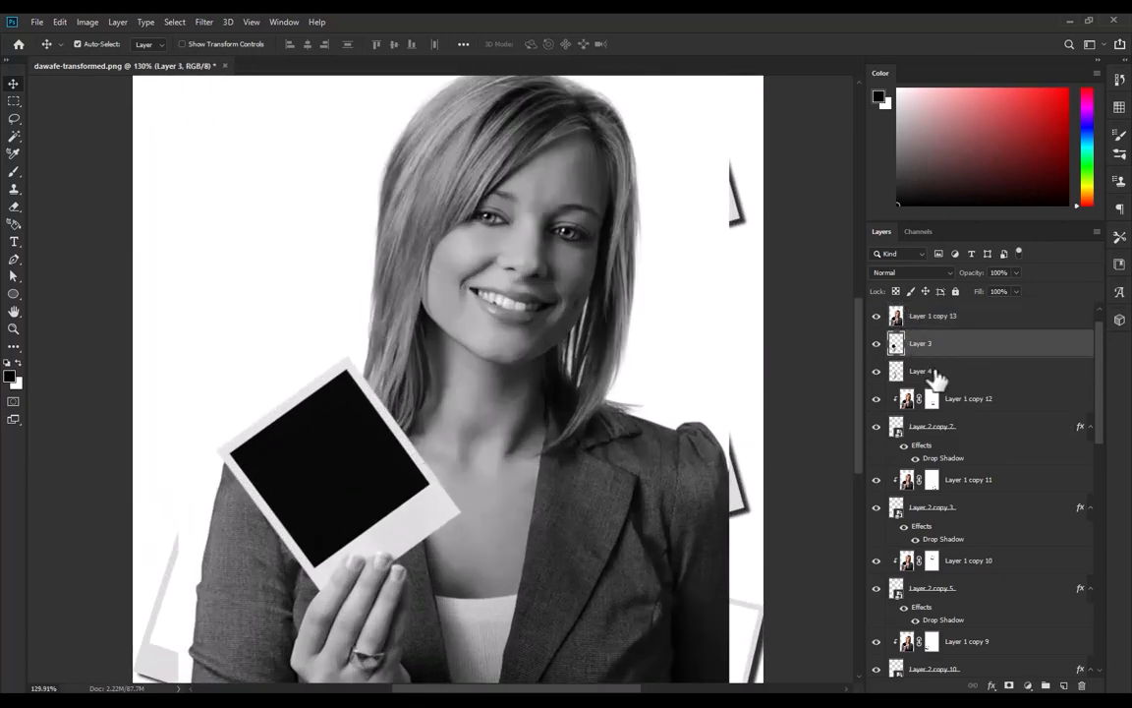
pyautogui.press('w')
pyautogui.click(339, 437)
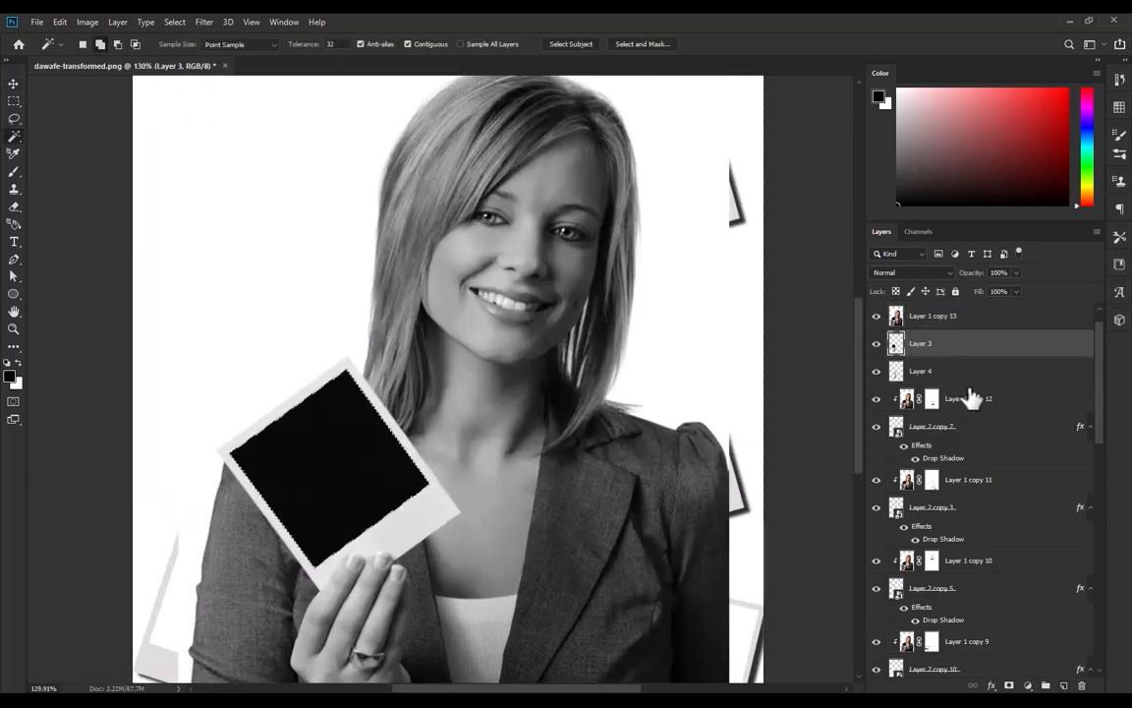
pyautogui.click(1063, 685)
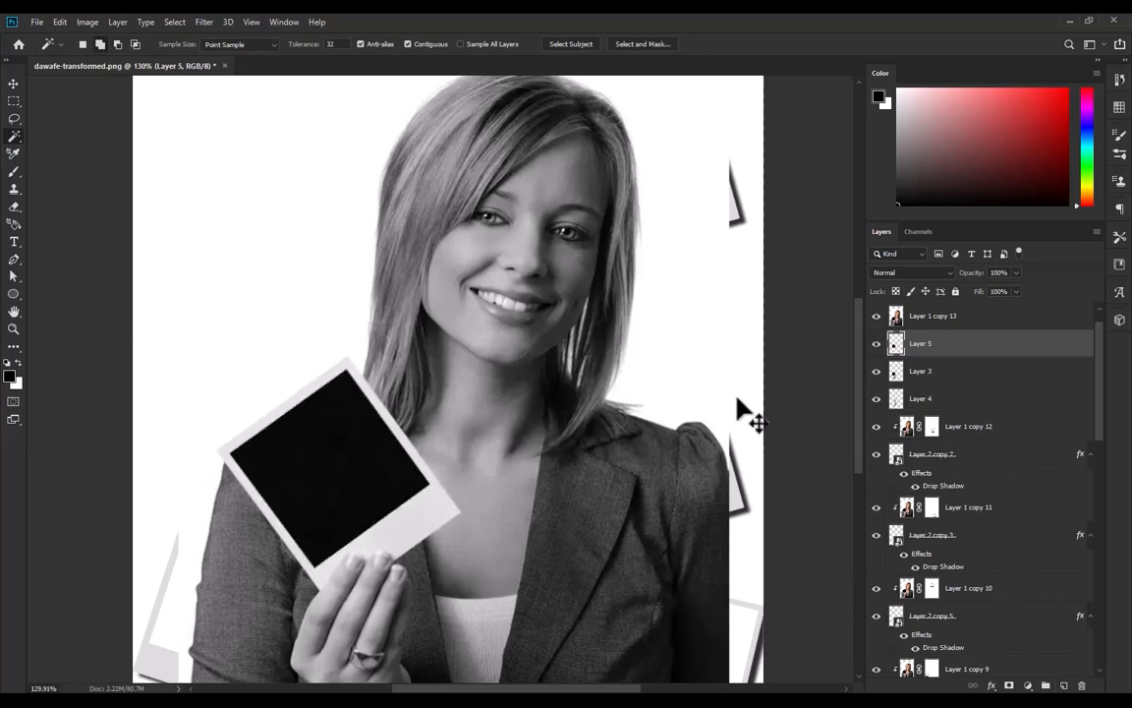
pyautogui.click(981, 319)
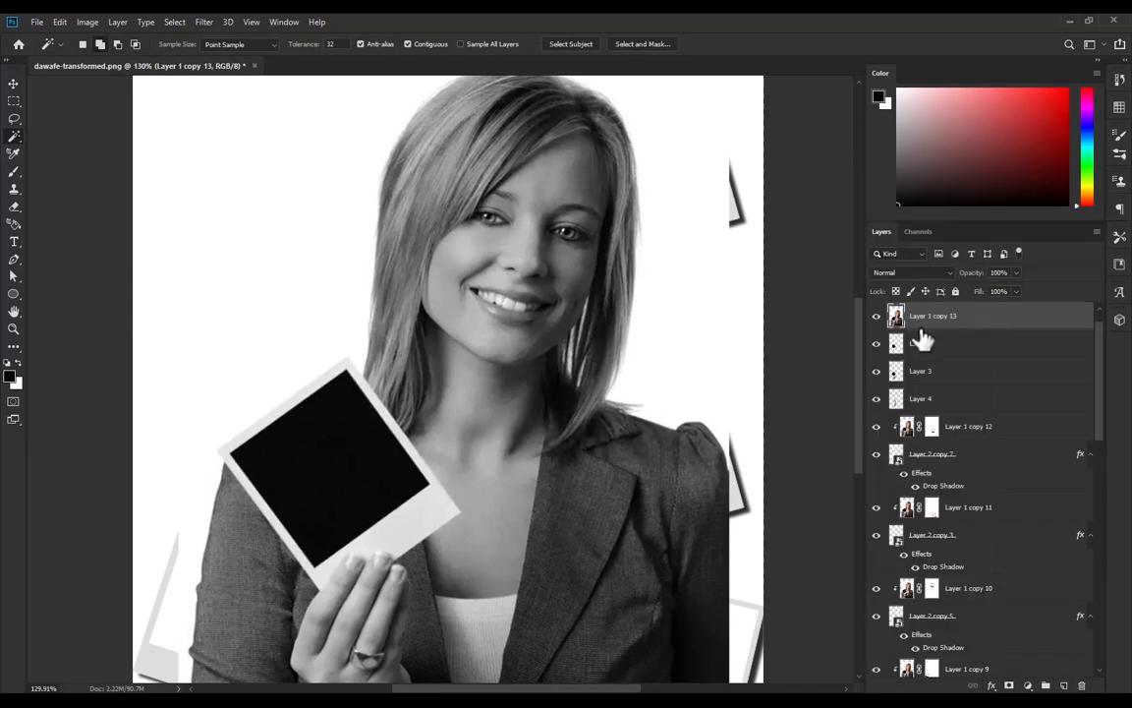
pyautogui.keyDown('alt'); pyautogui.click(910, 327); pyautogui.keyUp('alt')
# Use Free Transform to scale the clipped portrait to about 17.5%, rotate it about -36.4°, and place it inside the held polaroid
pyautogui.hotkey('ctrl', 't')
pyautogui.scroll(-3, 634, 376)
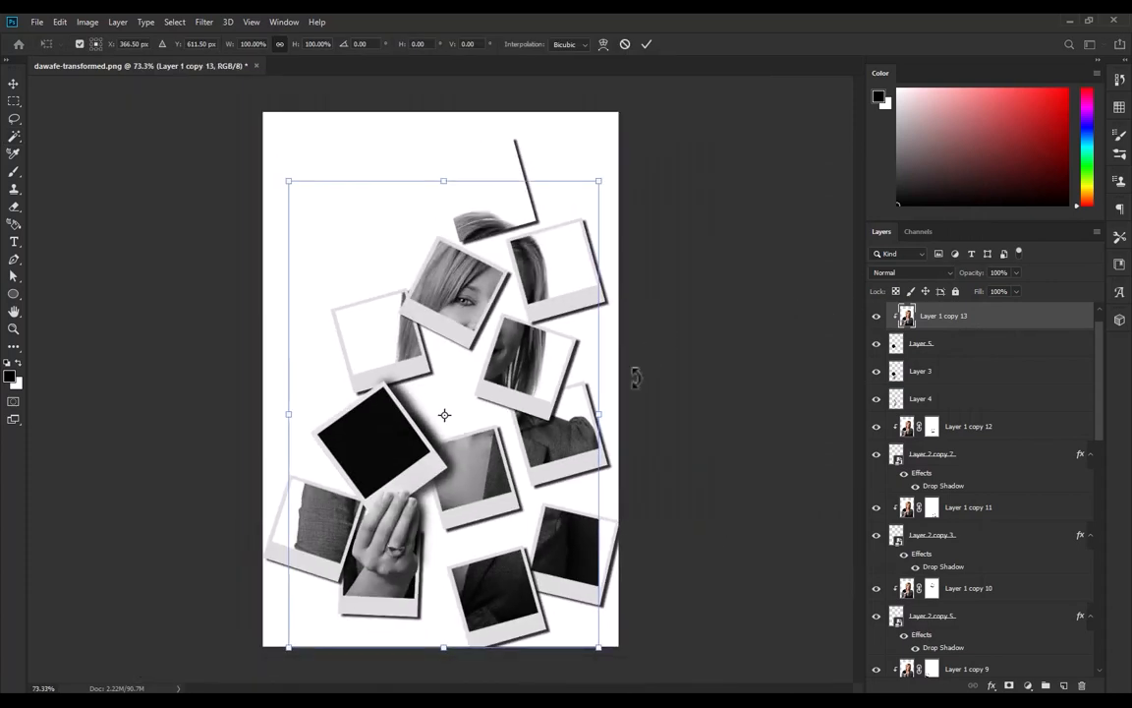
pyautogui.moveTo(599, 414); pyautogui.dragTo(412, 331)
pyautogui.scroll(2, 403, 412)
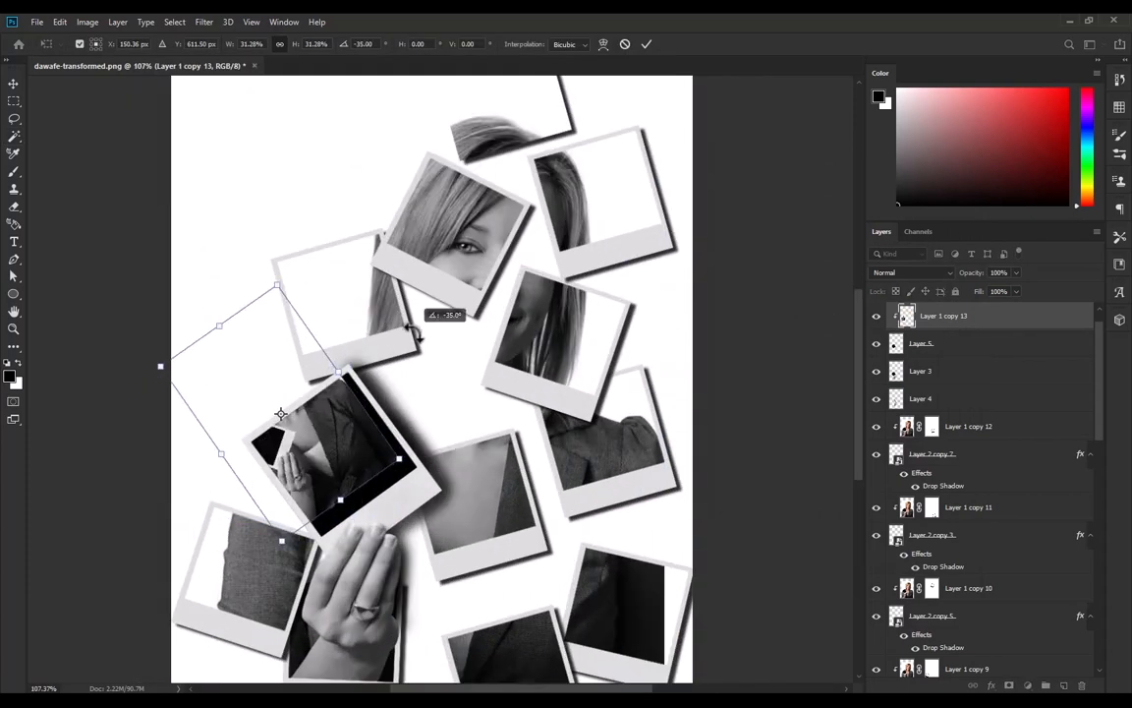
pyautogui.scroll(5, 368, 396)
pyautogui.moveTo(367, 397); pyautogui.dragTo(435, 268)
pyautogui.moveTo(378, 330); pyautogui.dragTo(417, 346)
pyautogui.moveTo(425, 187); pyautogui.dragTo(422, 149)
pyautogui.moveTo(144, 222); pyautogui.dragTo(308, 302)
pyautogui.moveTo(395, 344); pyautogui.dragTo(358, 363)
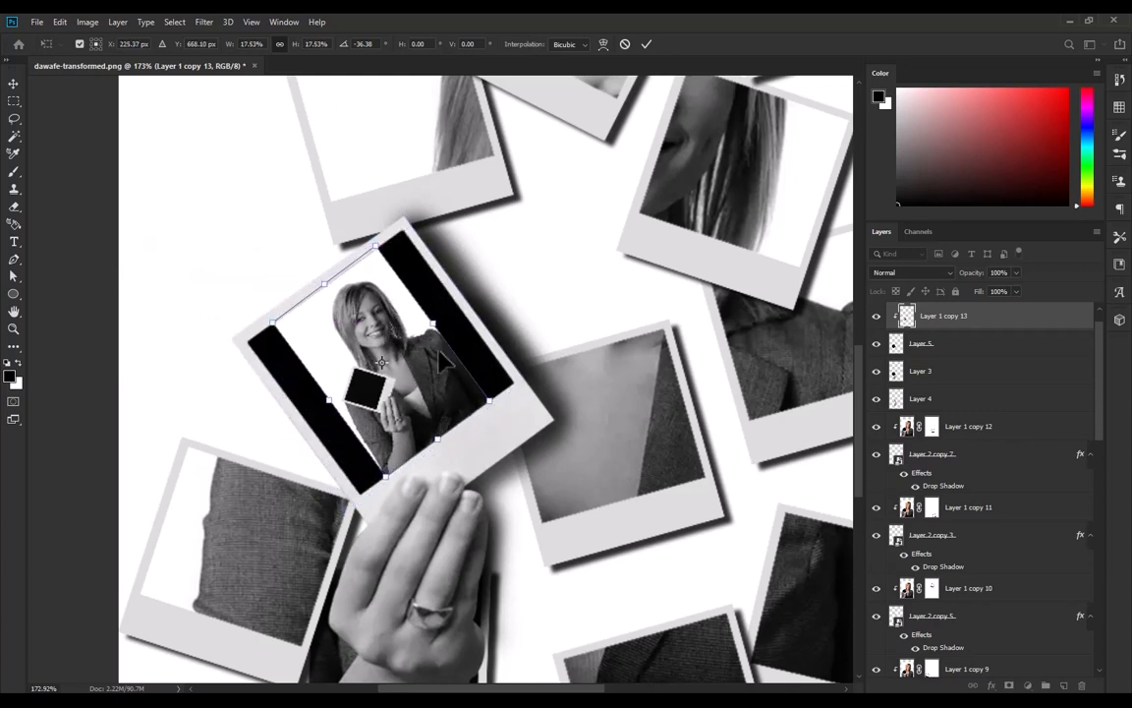
# Scale the clipped portrait up to 27.40%, rotate it to -37.30°, and position it to fill the held polaroid's picture area
pyautogui.moveTo(433, 323); pyautogui.dragTo(462, 301)
pyautogui.moveTo(330, 398); pyautogui.dragTo(300, 411)
pyautogui.moveTo(557, 411)
pyautogui.mouseDown()
pyautogui.moveTo(596, 447)
pyautogui.moveTo(561, 407)
pyautogui.mouseUp()
pyautogui.moveTo(382, 289); pyautogui.dragTo(411, 322)
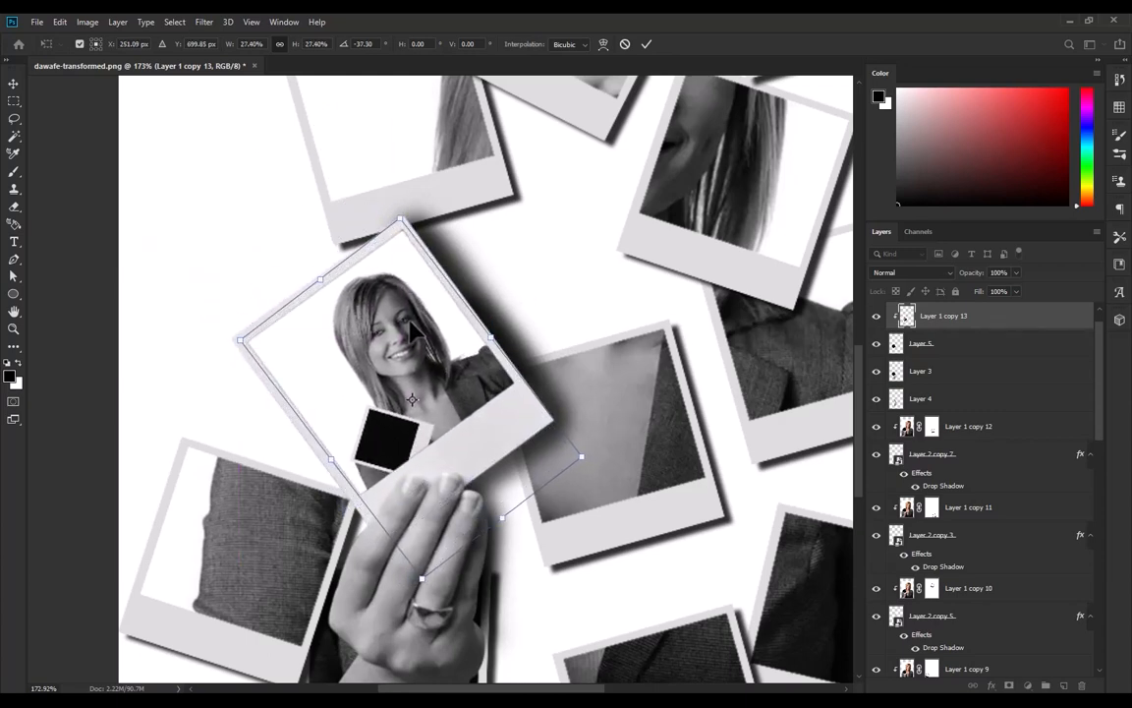
pyautogui.press('Return')
pyautogui.scroll(-11, 501, 404)
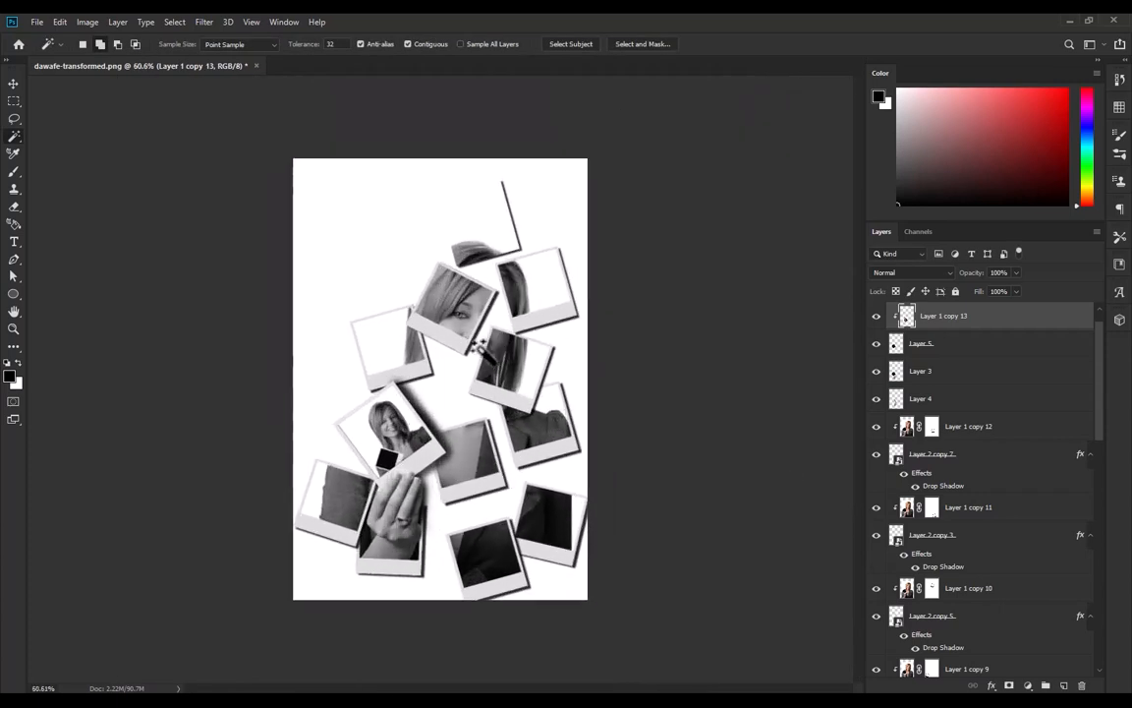
# Duplicate Layer 1 copy 12 together with its frame Layer 2 copy 7, placing the duplicates directly above the originals
pyautogui.scroll(4, 479, 346)
pyautogui.press('v')
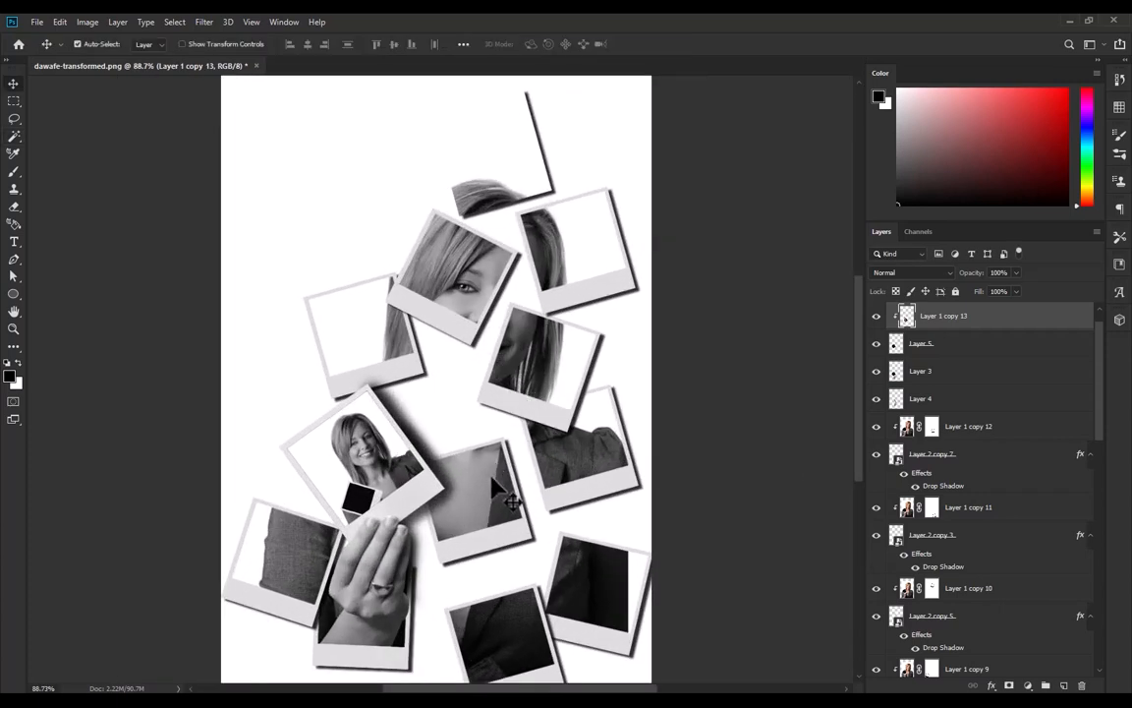
pyautogui.click(497, 489)
pyautogui.keyDown('shift'); pyautogui.click(961, 462); pyautogui.keyUp('shift')
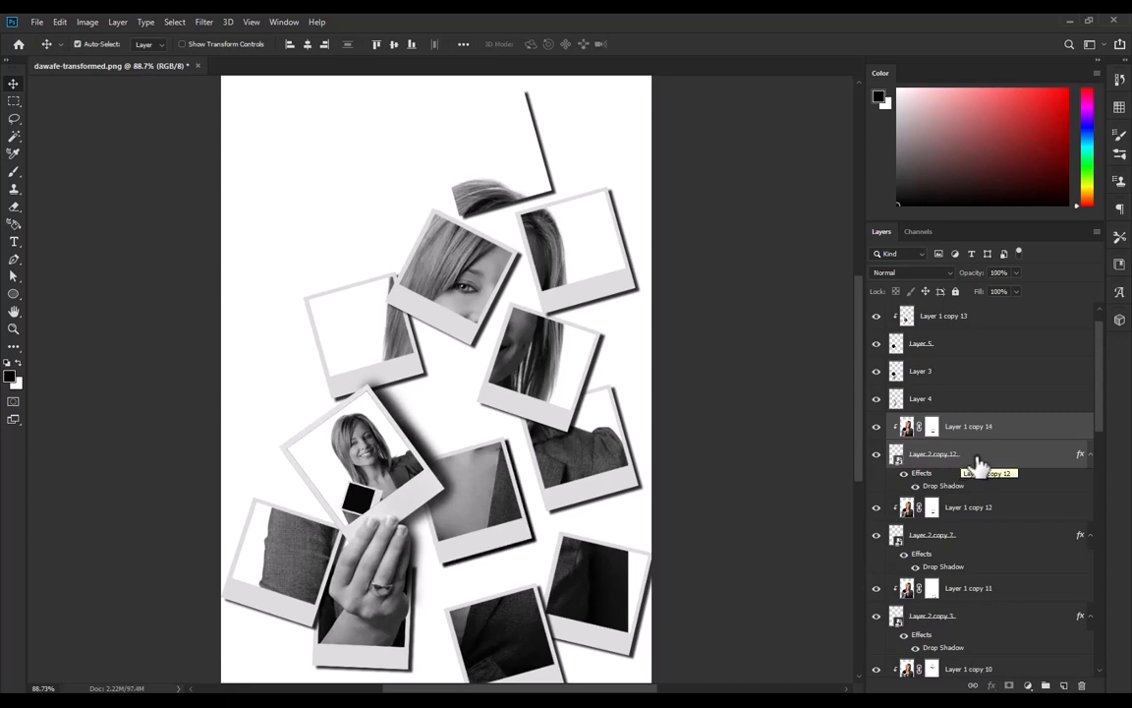
pyautogui.hotkey('ctrl', 't')
pyautogui.moveTo(490, 477); pyautogui.dragTo(465, 369)
pyautogui.hotkey('ctrl', 'z')
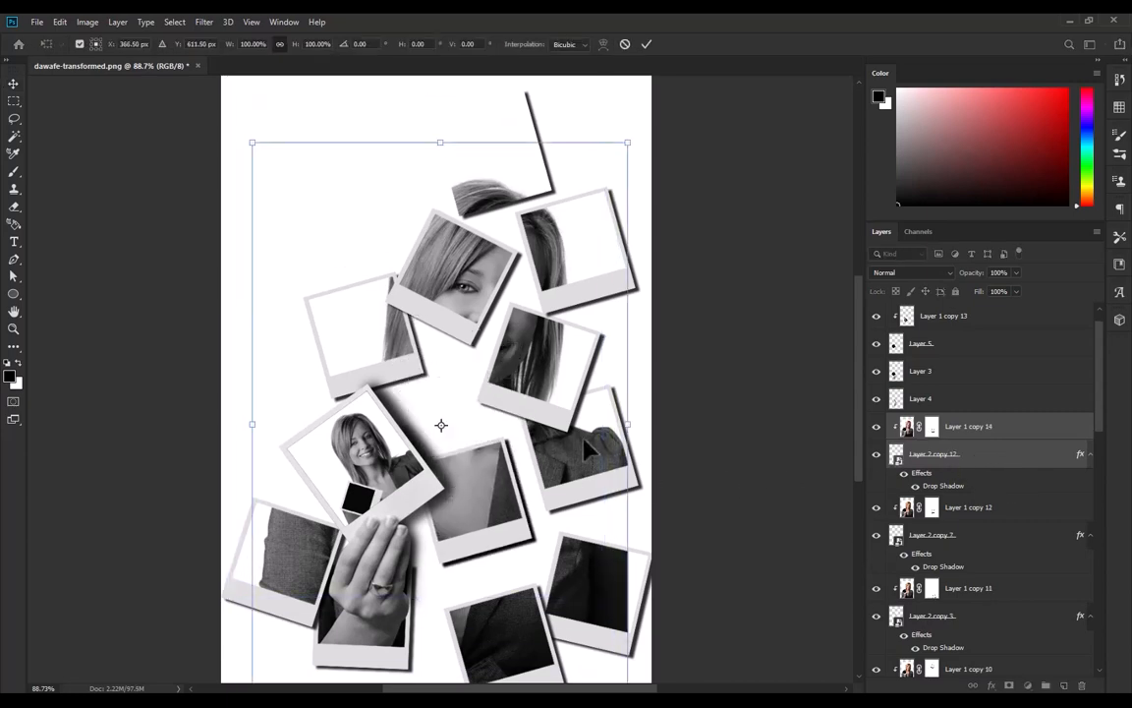
# Rotate only the frame on Layer 2 copy 12 clockwise and move it up over the woman's neck with Free Transform
pyautogui.click(929, 455)
pyautogui.hotkey('ctrl', 't')
pyautogui.moveTo(552, 442); pyautogui.dragTo(568, 483)
pyautogui.moveTo(492, 486); pyautogui.dragTo(474, 394)
pyautogui.press('Return')
# Replace Layer 1 copy 14's layer mask with one that hides the portrait over the border of frame Layer 2 copy 12
pyautogui.rightClick(932, 426)
pyautogui.click(948, 452)
pyautogui.click(945, 454)
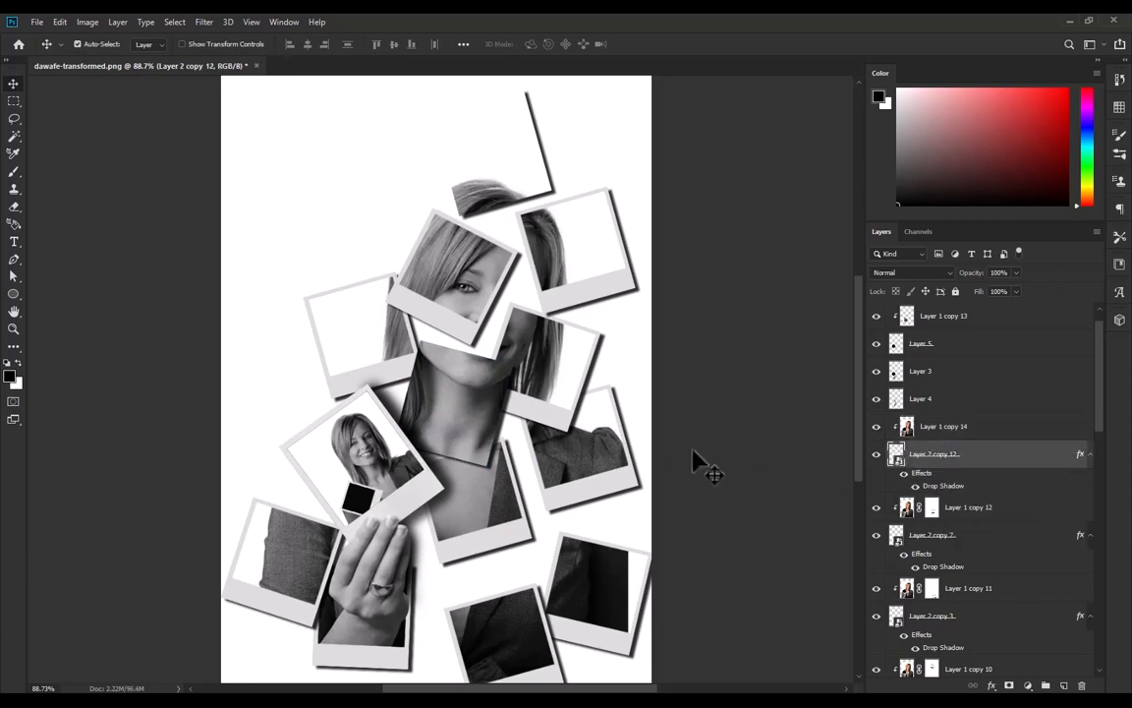
pyautogui.press('w')
pyautogui.click(481, 451)
pyautogui.click(947, 433)
pyautogui.click(1008, 685)
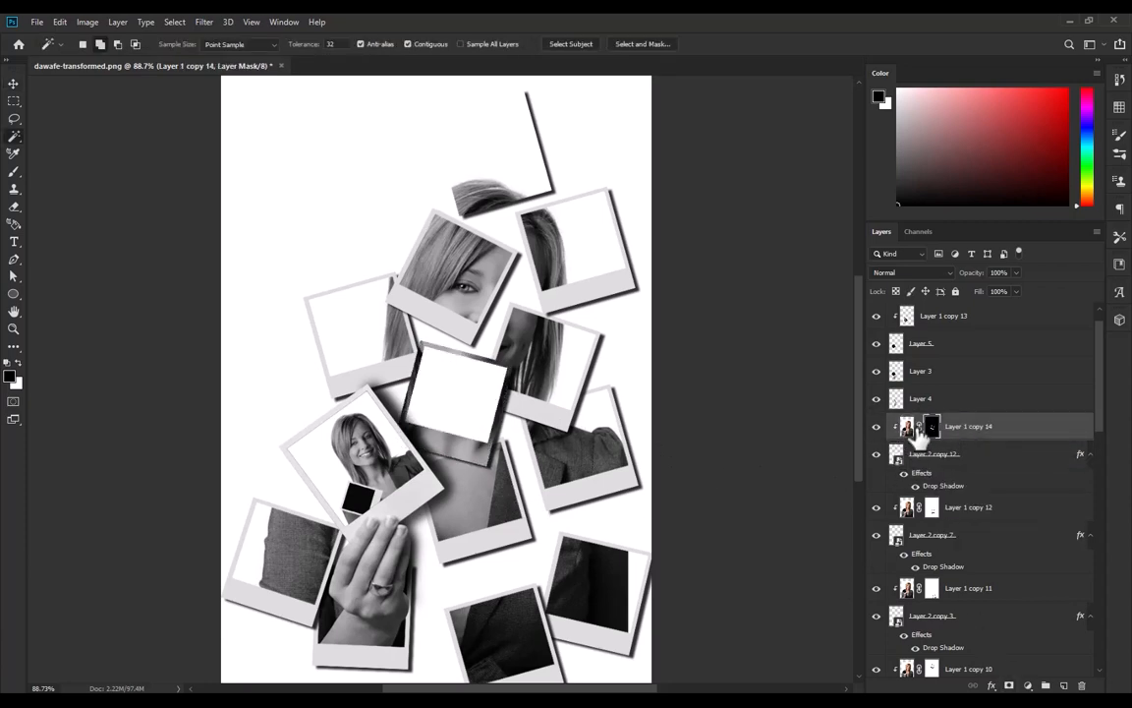
pyautogui.hotkey('ctrl', 'i')
pyautogui.press('v')
pyautogui.hotkey('ctrl', '0')
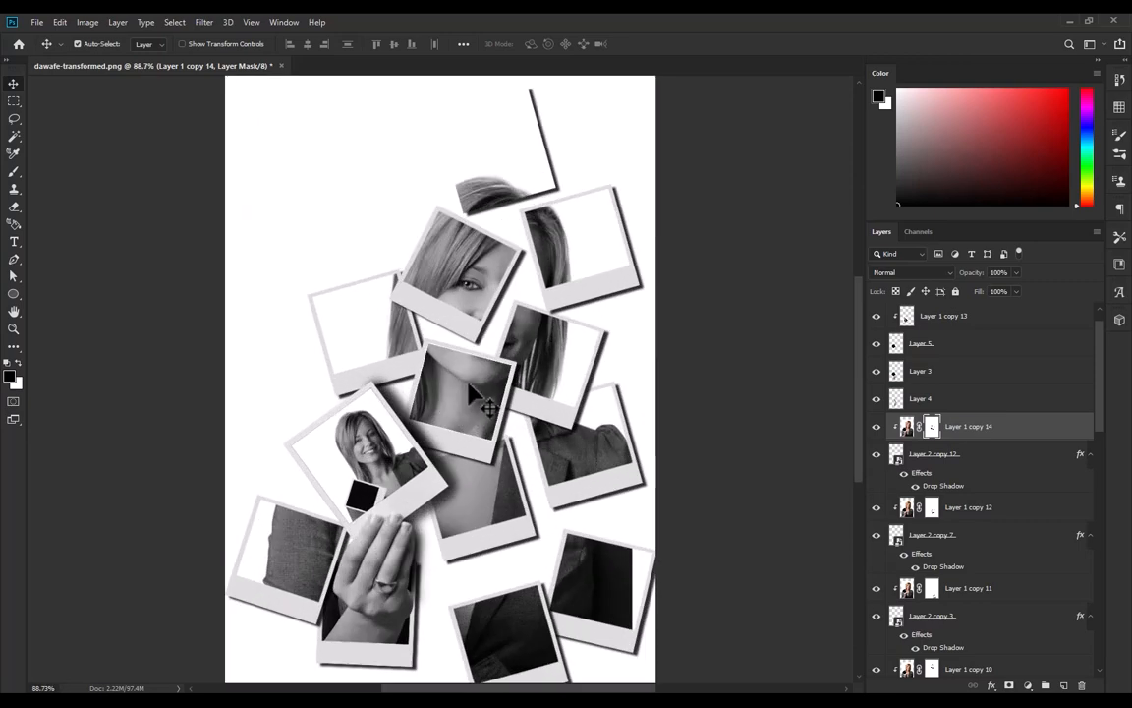
# Add a layer mask to Layer 1 copy 7 that hides the portrait over the border of the topmost polaroid, Layer 2 copy 9
pyautogui.scroll(-10, 882, 342)
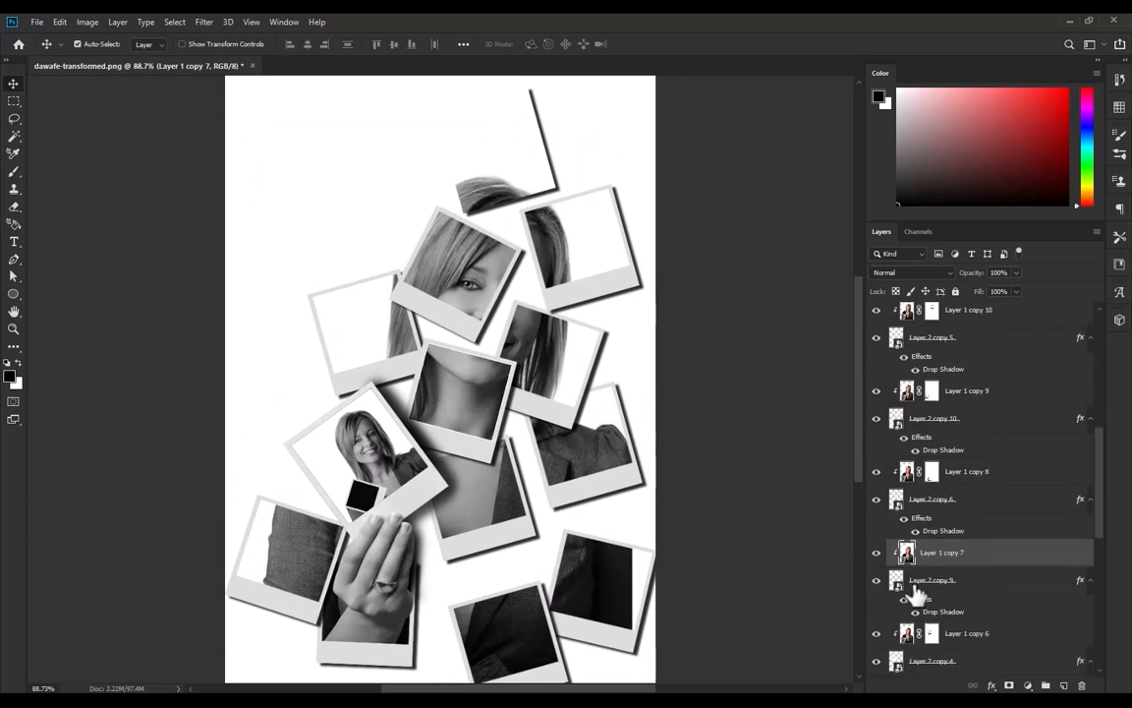
pyautogui.click(896, 579)
pyautogui.press('w')
pyautogui.click(968, 553)
pyautogui.click(1008, 685)
pyautogui.hotkey('ctrl', 'i')
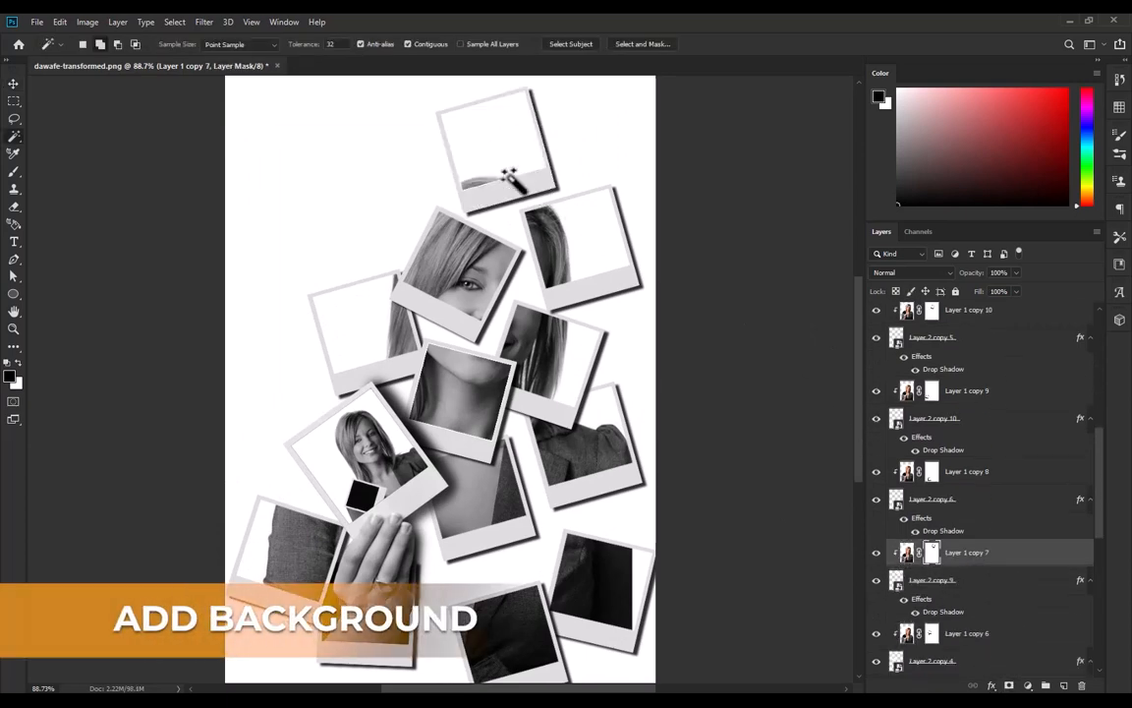
pyautogui.moveTo(471, 434); pyautogui.dragTo(470, 440)
pyautogui.press('v')
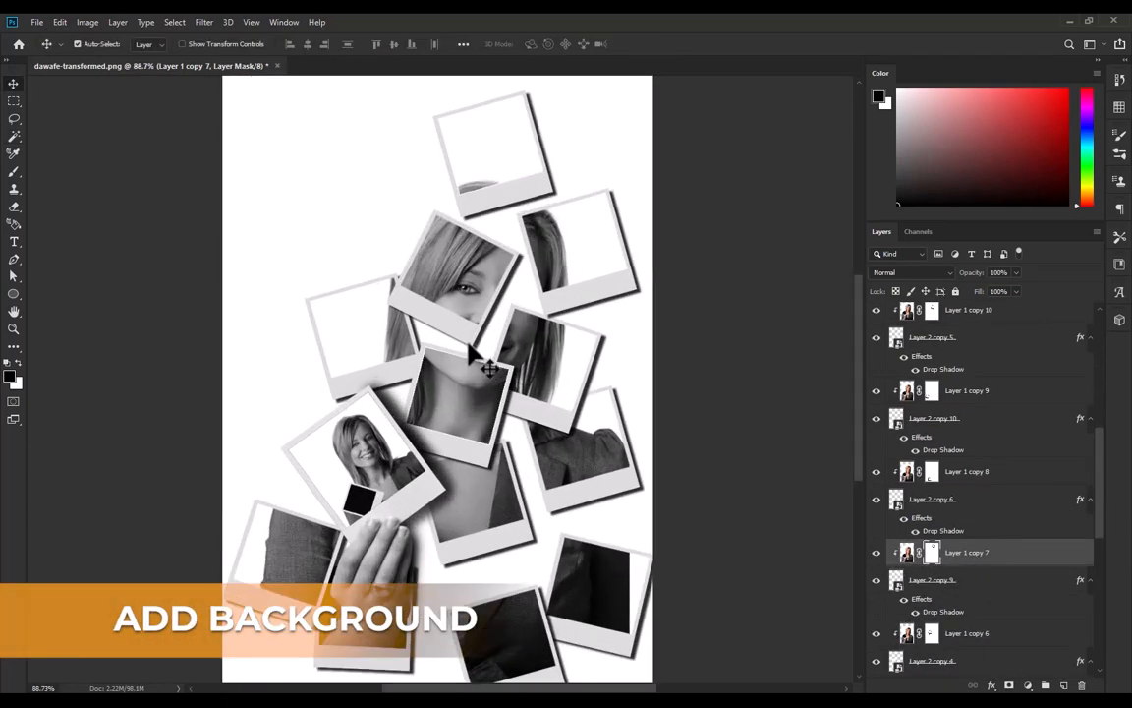
# Rotate the placed background-1180666_1920 image by 90° and scale and position it to cover the whole canvas behind the polaroids
pyautogui.scroll(-10, 955, 539)
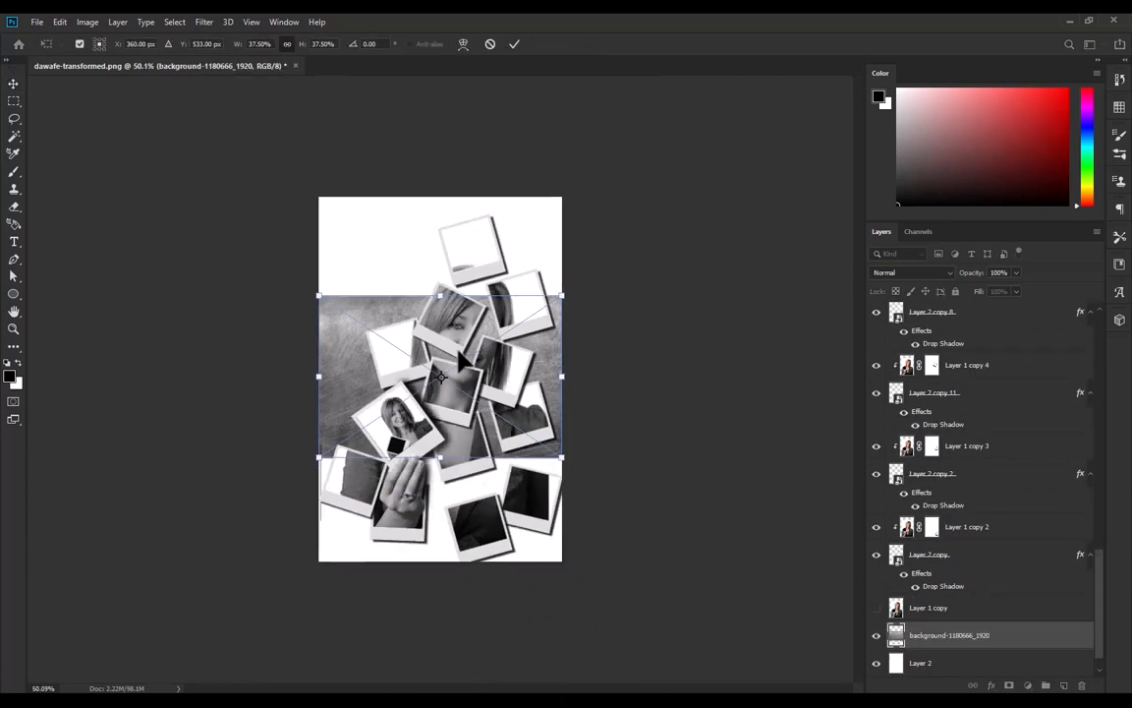
pyautogui.rightClick(461, 358)
pyautogui.click(512, 492)
pyautogui.moveTo(521, 376); pyautogui.dragTo(601, 382)
pyautogui.moveTo(359, 397); pyautogui.dragTo(336, 397)
pyautogui.moveTo(433, 391); pyautogui.dragTo(407, 391)
pyautogui.press('Return')
pyautogui.hotkey('ctrl', '+')
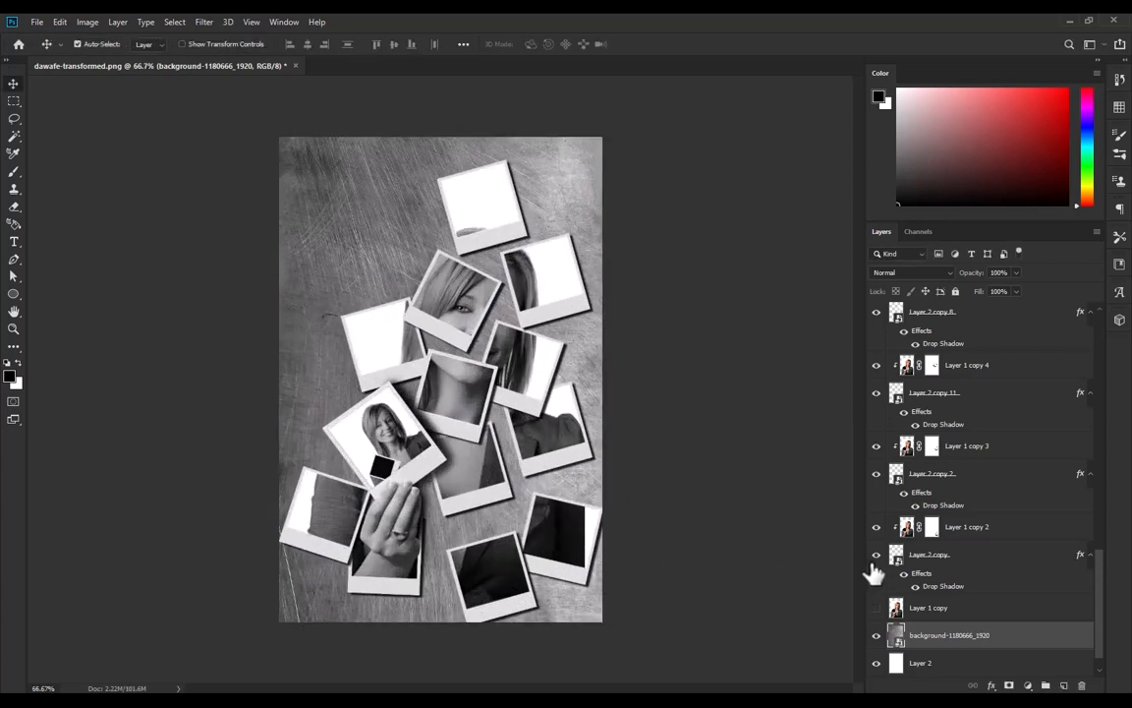
# Add a Curves adjustment clipped to the background image and darken it by setting a curve point at input 163, output 112
pyautogui.scroll(-1, 973, 624)
pyautogui.click(1028, 685)
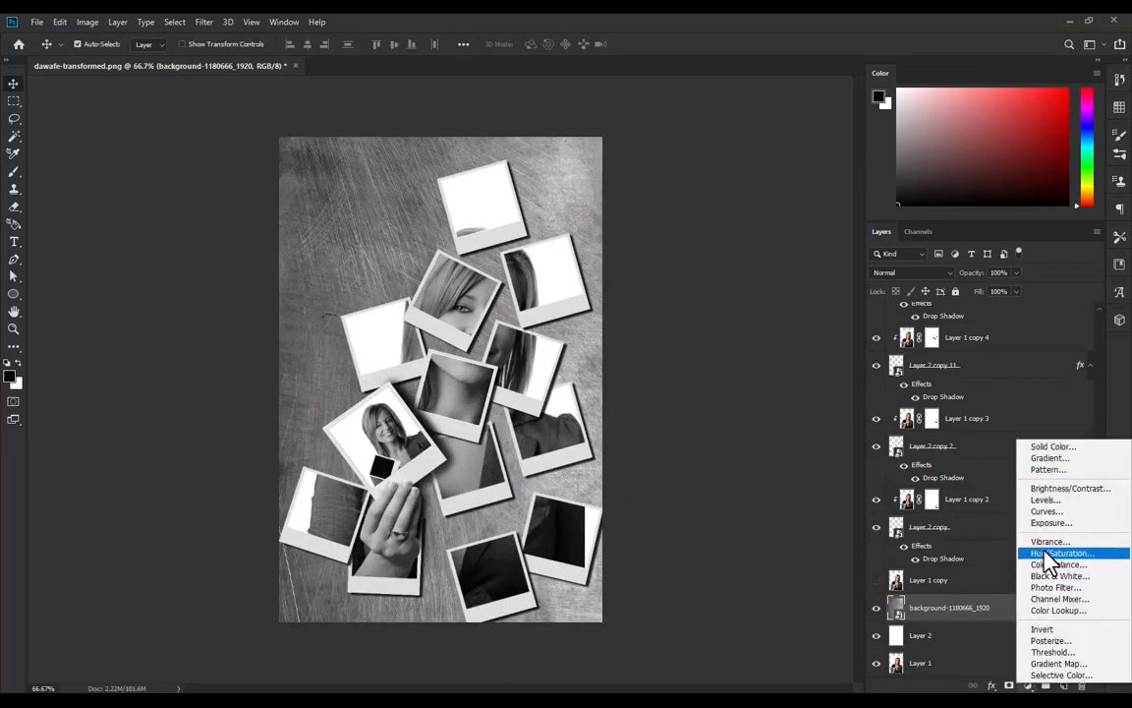
pyautogui.click(1045, 511)
pyautogui.click(743, 520)
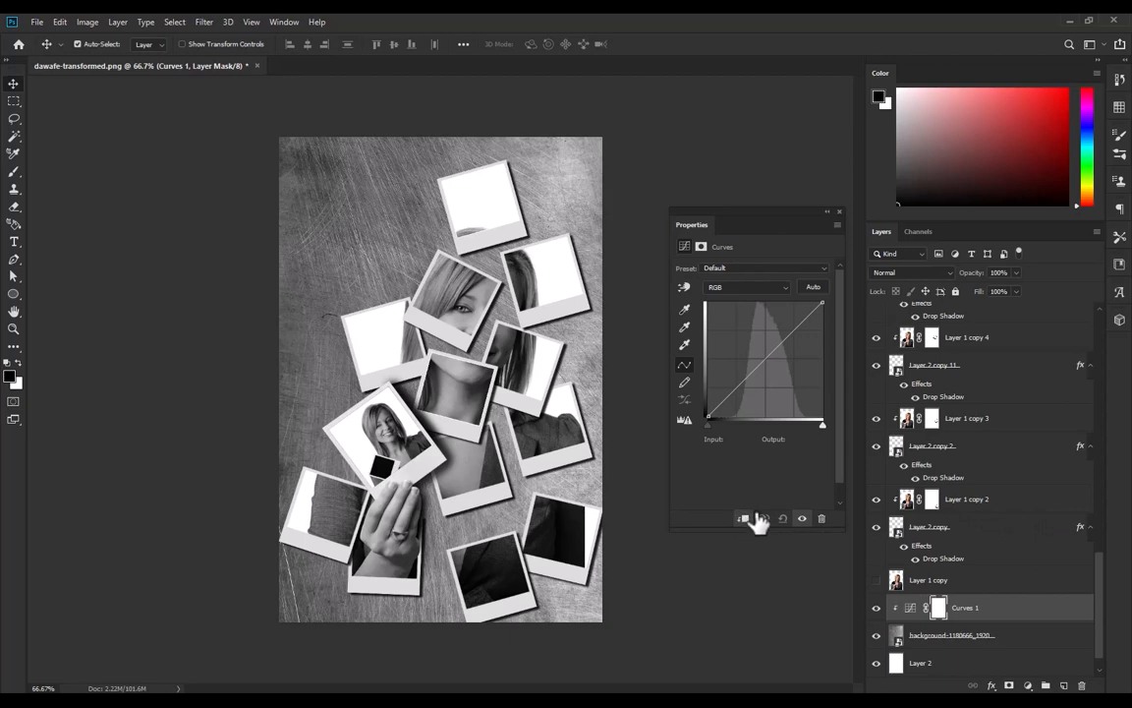
pyautogui.moveTo(775, 349)
pyautogui.mouseDown()
pyautogui.moveTo(781, 379)
pyautogui.moveTo(782, 366)
pyautogui.mouseUp()
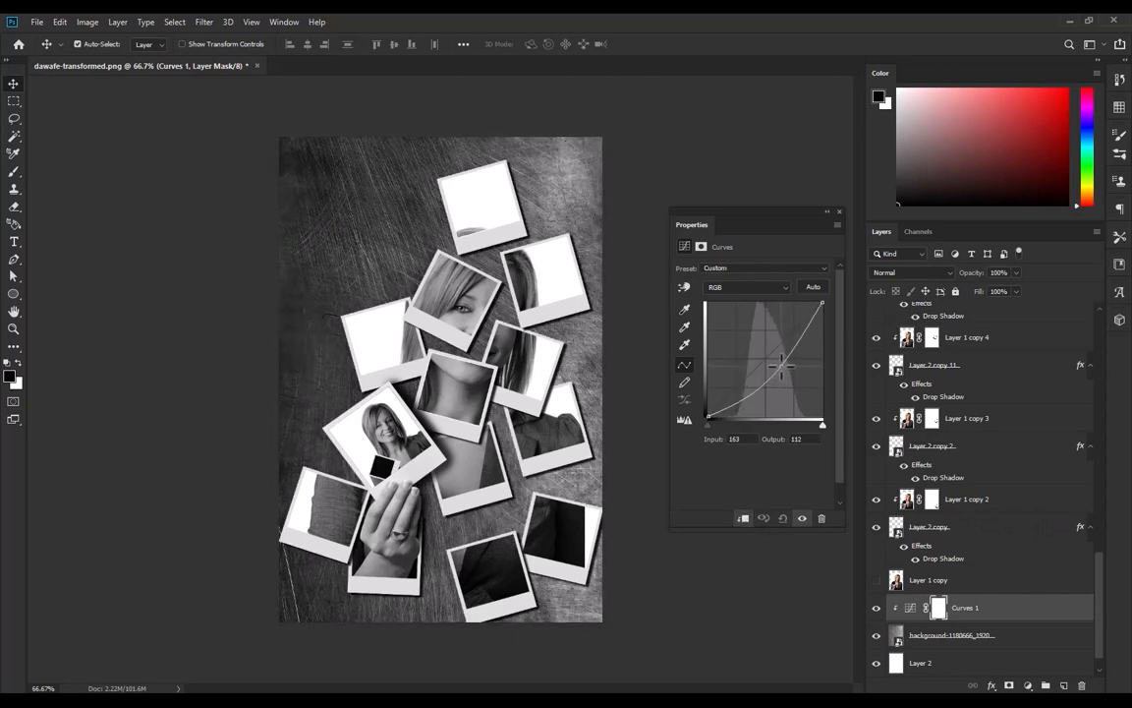
pyautogui.click(838, 211)
pyautogui.hotkey('ctrl', '-')
pyautogui.hotkey('ctrl', '+')
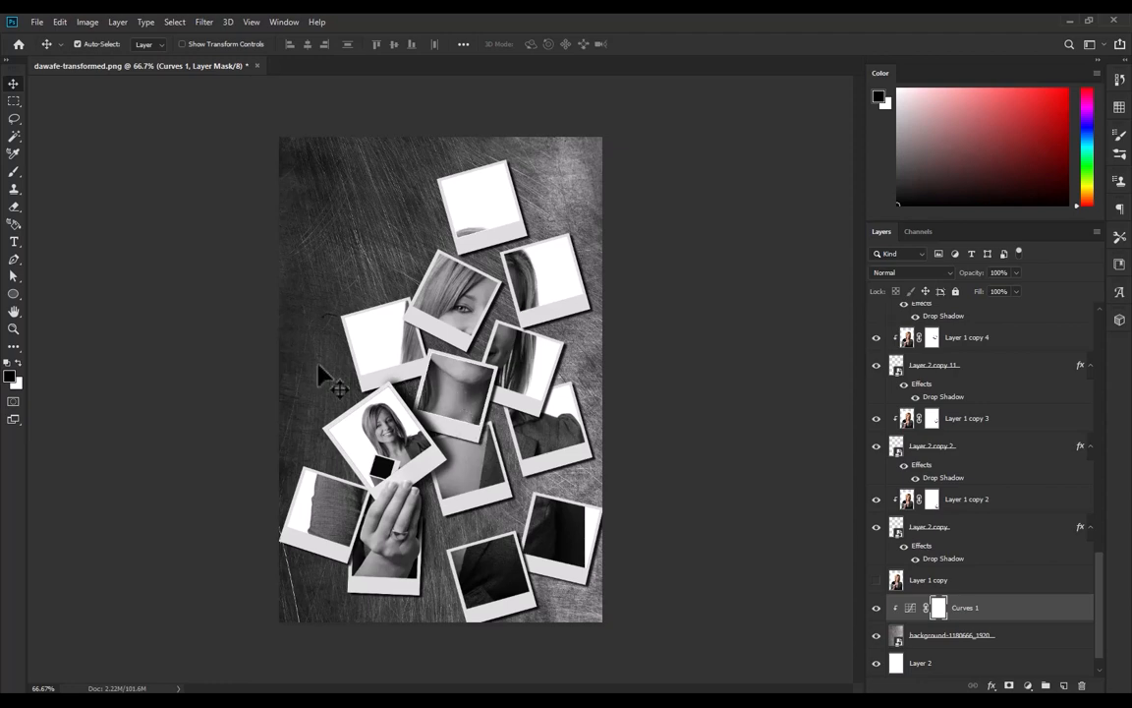
pyautogui.hotkey('ctrl', '-')
pyautogui.hotkey('ctrl', '+')
pyautogui.hotkey('ctrl', '+')
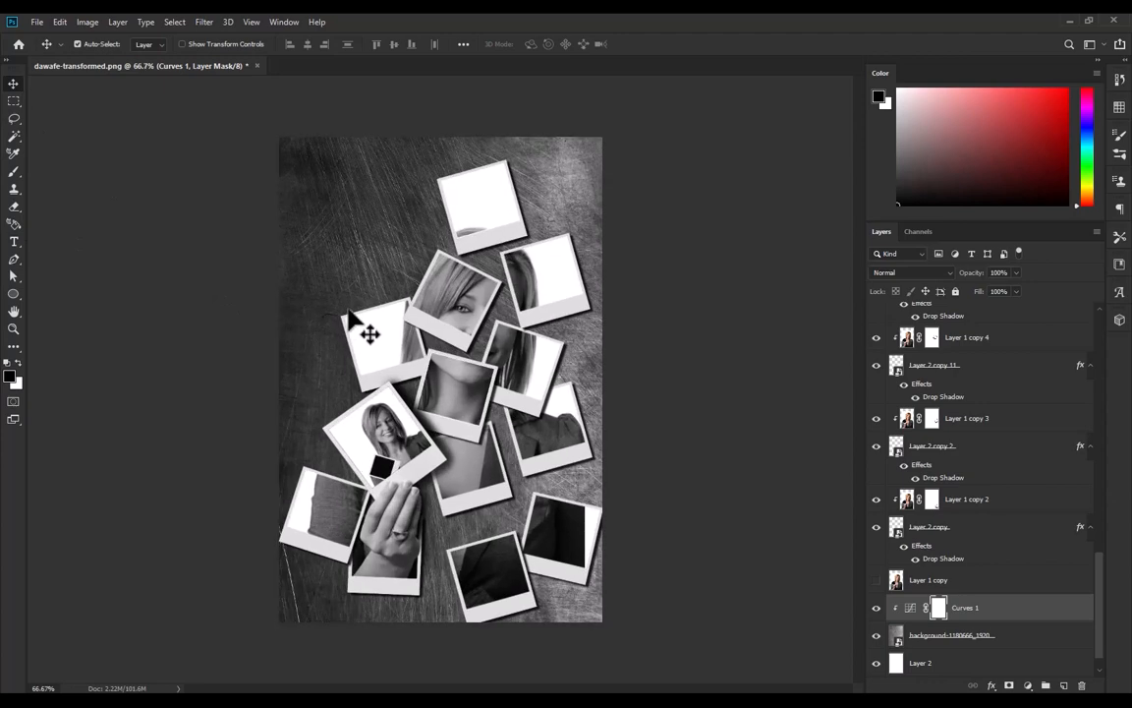
# Add a Brightness/Contrast adjustment layer above Black & White 1 with the contrast set to 23
pyautogui.scroll(4, 978, 403)
pyautogui.scroll(5, 981, 404)
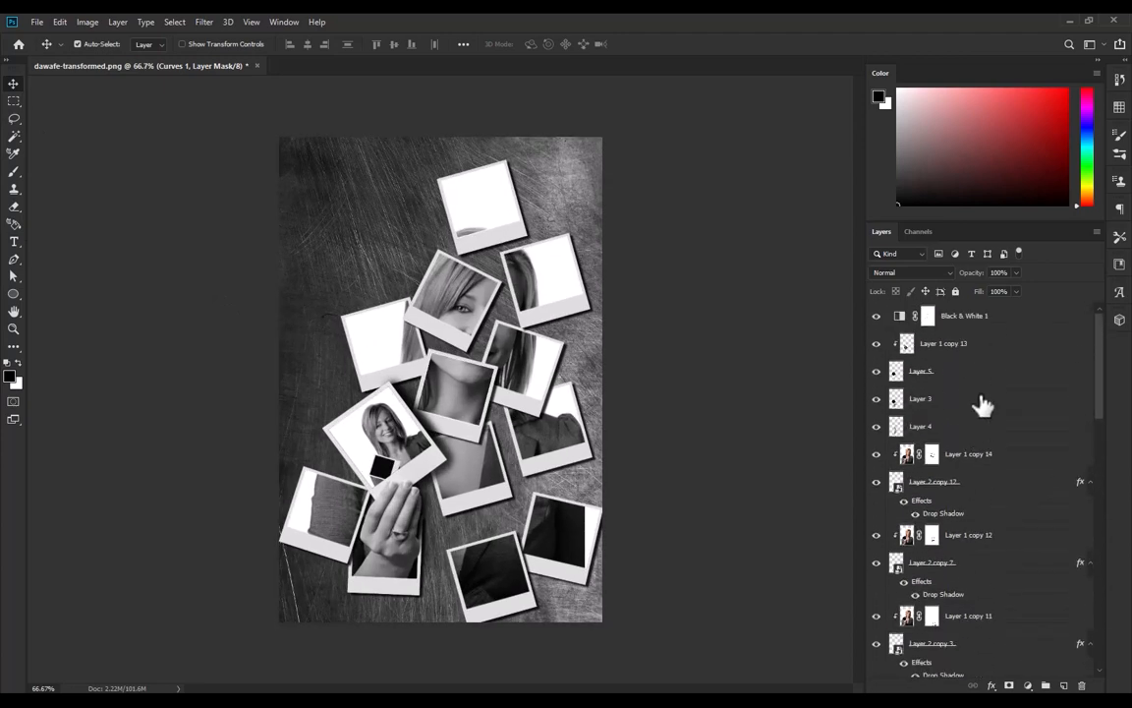
pyautogui.click(980, 319)
pyautogui.click(1029, 686)
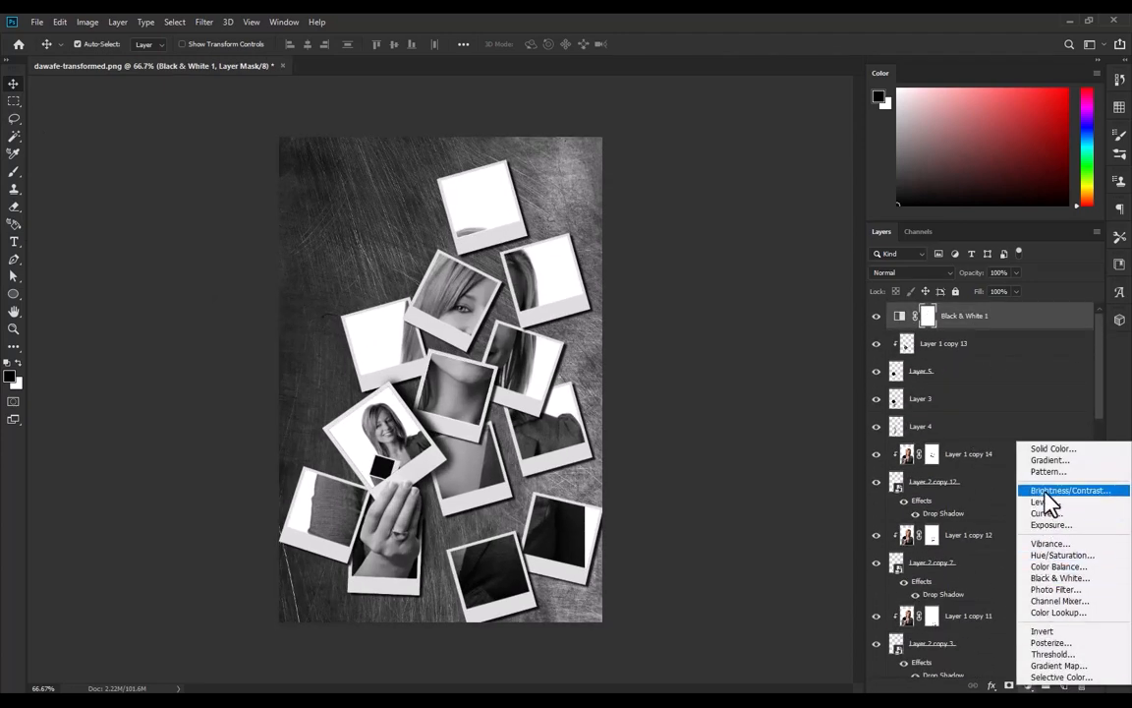
pyautogui.click(1057, 493)
pyautogui.moveTo(758, 336); pyautogui.dragTo(768, 332)
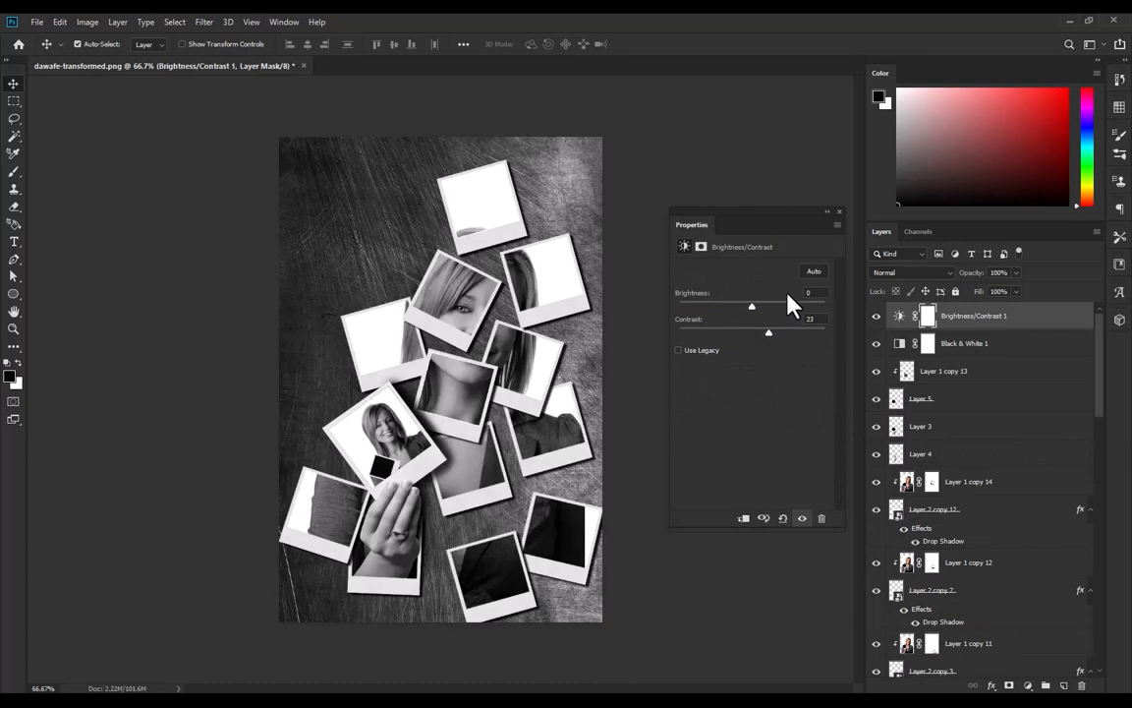
pyautogui.click(840, 211)
pyautogui.scroll(1, 586, 455)
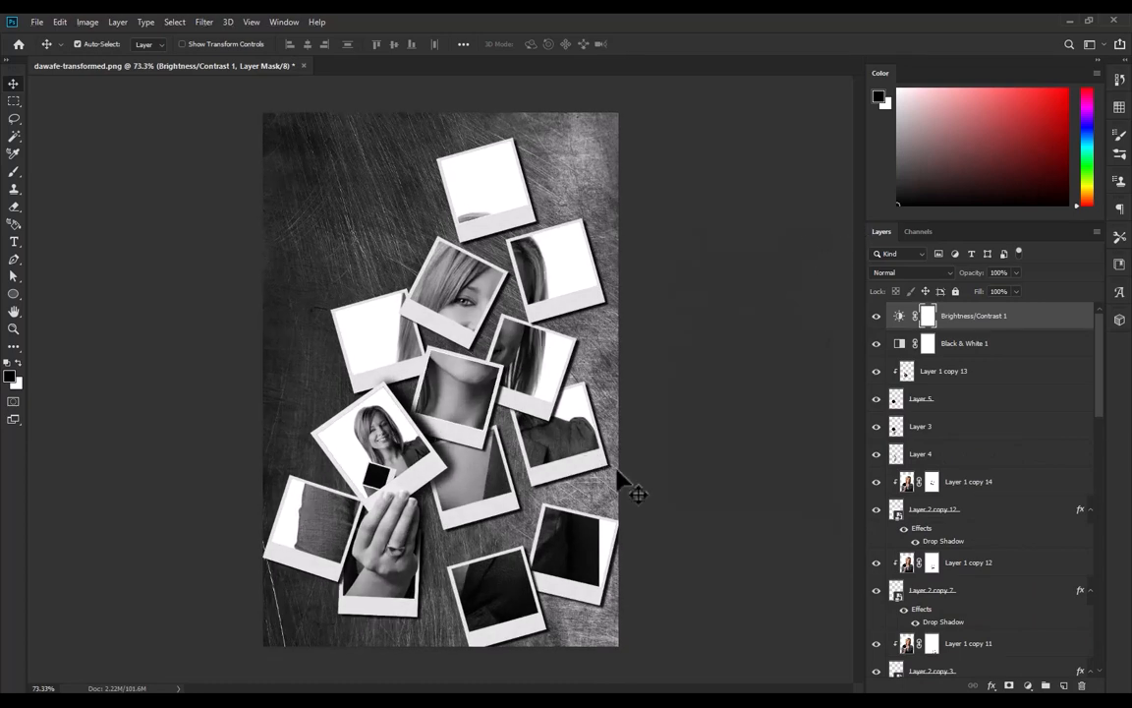